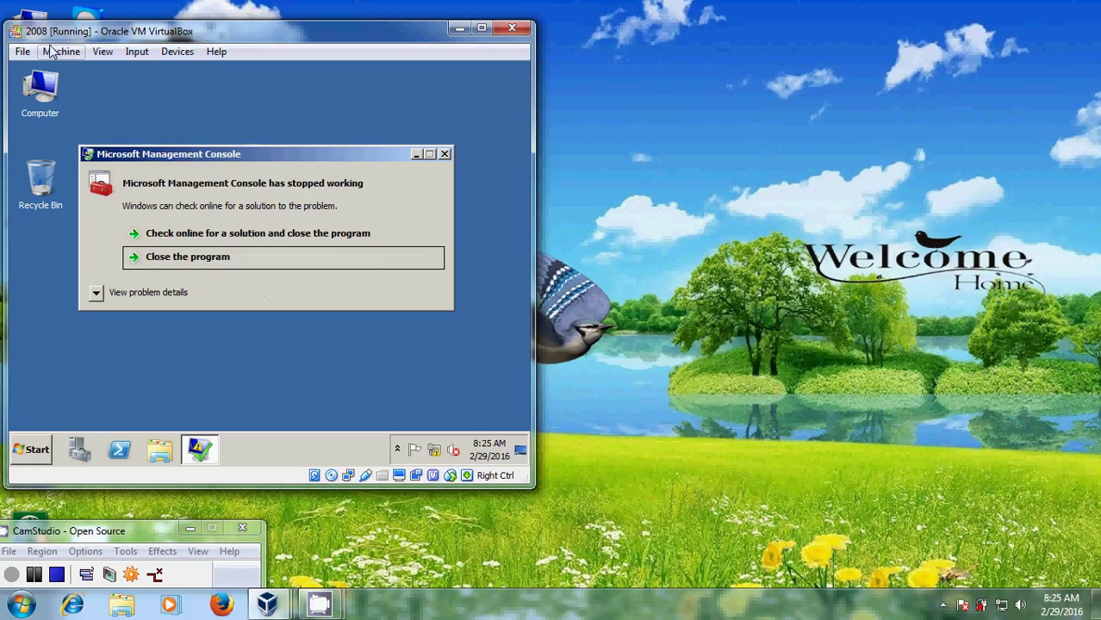
Close the crashed Management Console and bring the win7 VM window up beside the 2008 server
left_click(444, 154)
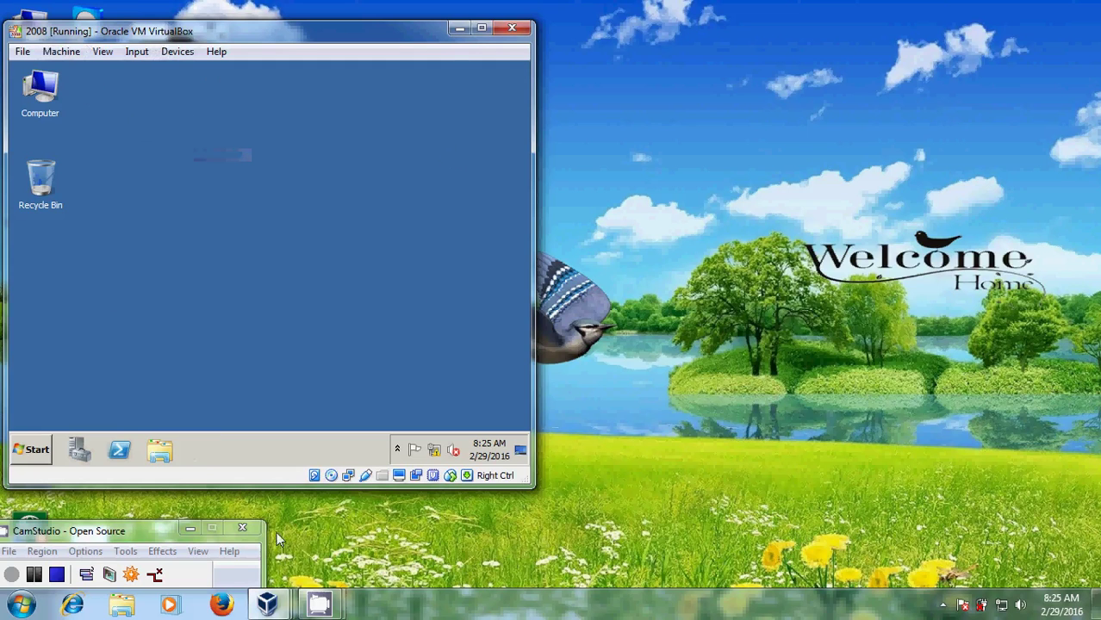
mouse_move(291, 606)
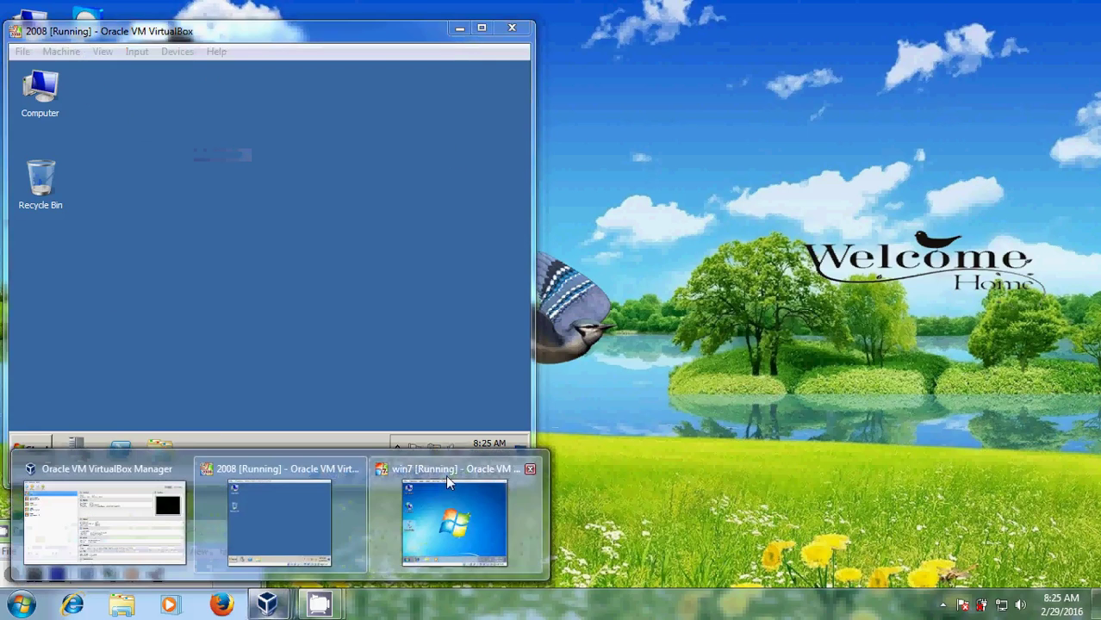
left_click(446, 475)
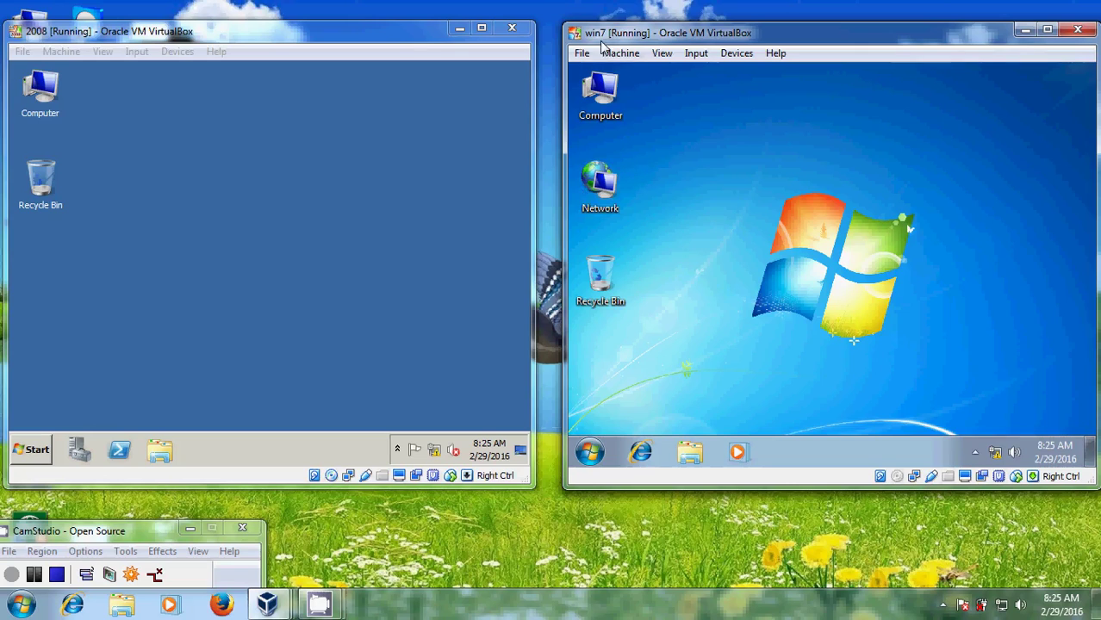
left_click(600, 97)
right_click(600, 98)
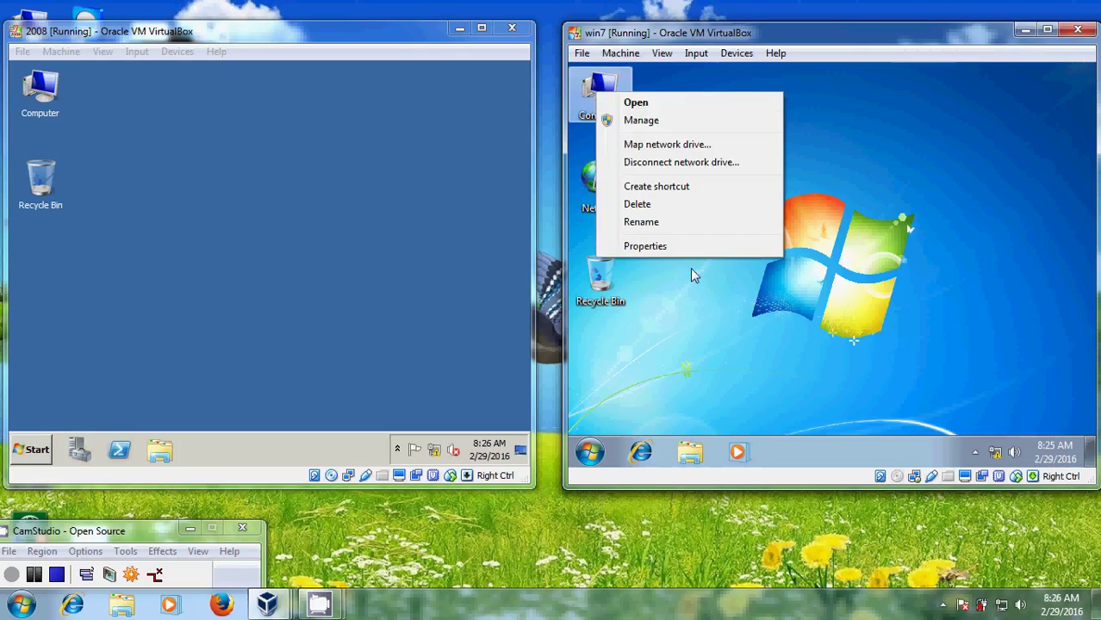
left_click(691, 246)
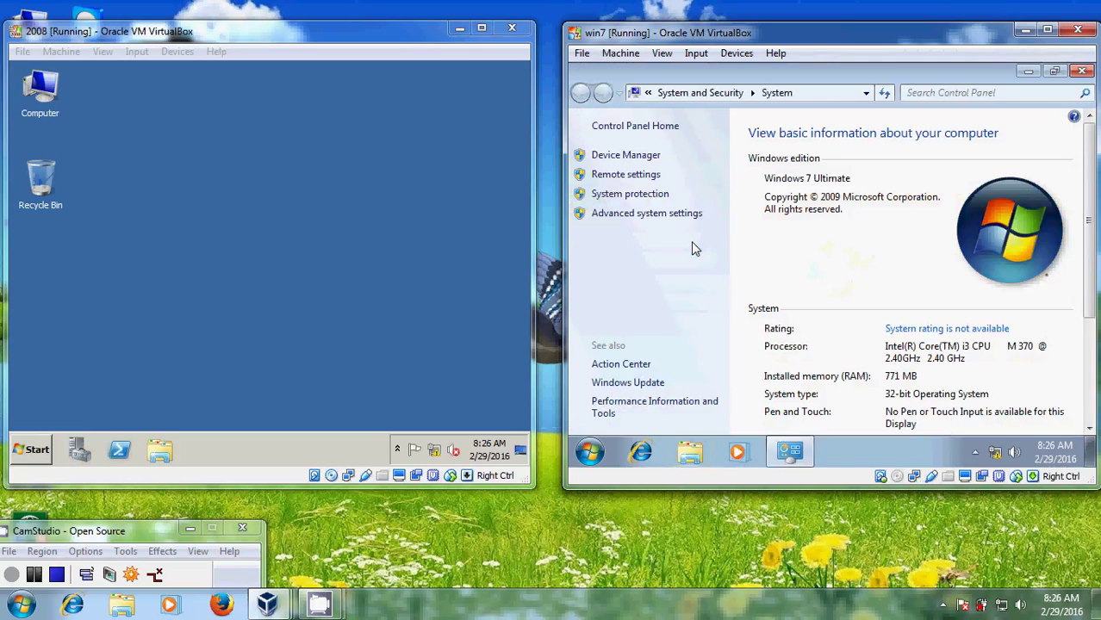
scroll(1090, 207, "down", 5)
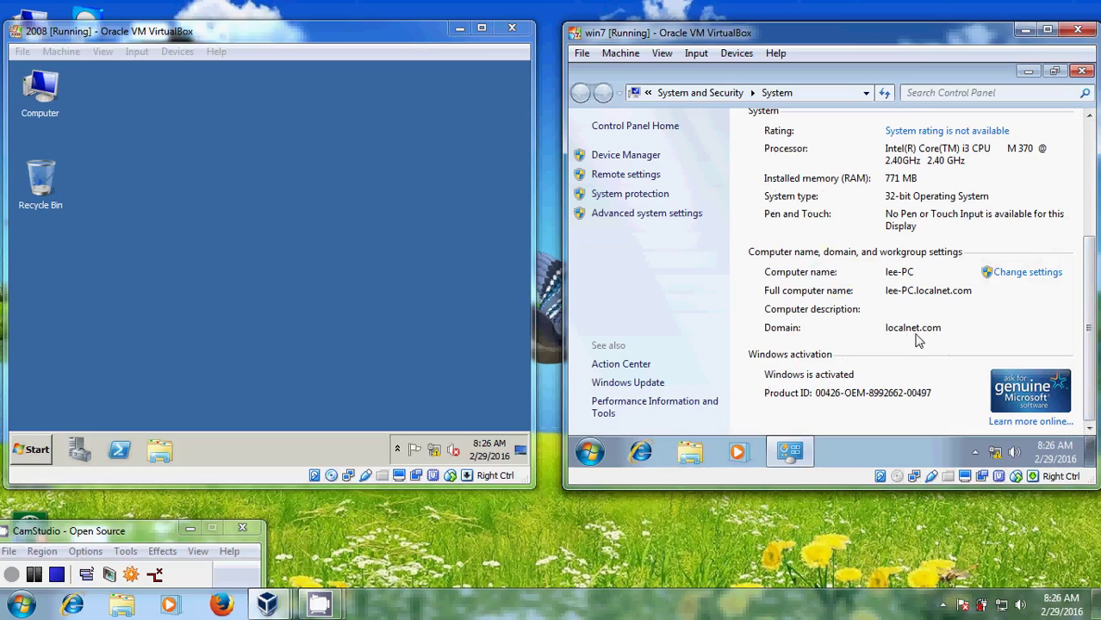
left_click(1084, 72)
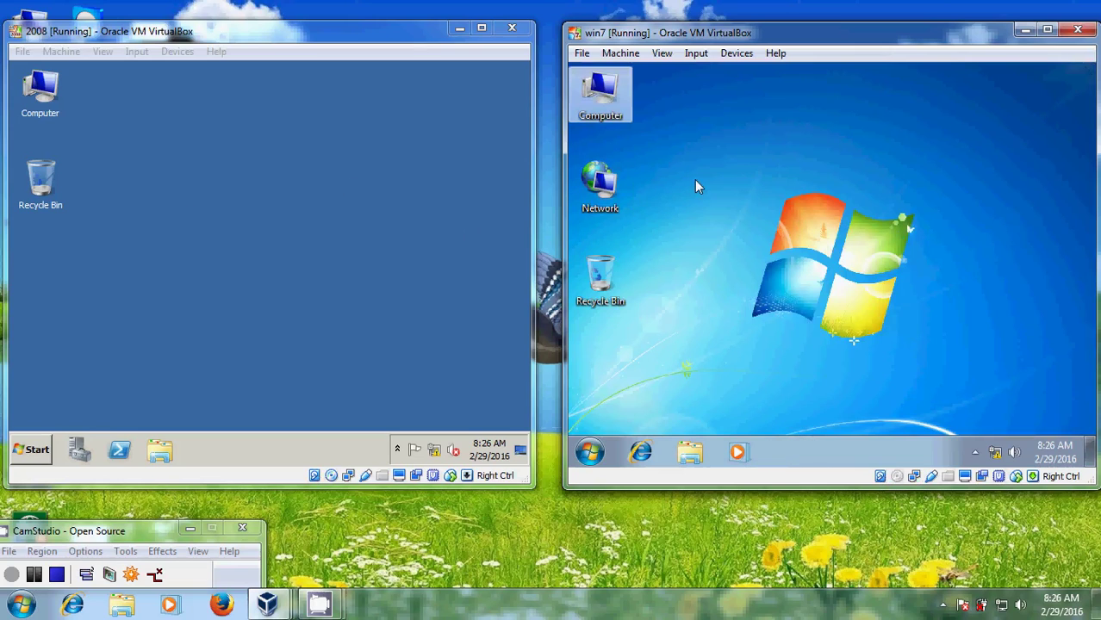
Open Local Disk (C:) from Computer on the 2008 server
double_click(44, 95)
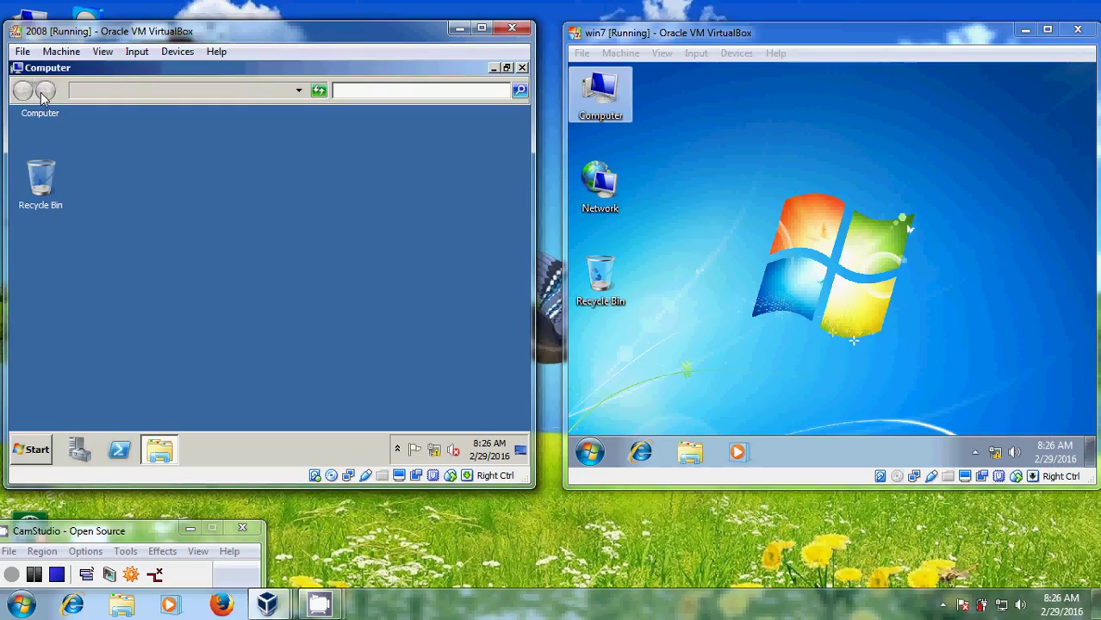
left_click(300, 176)
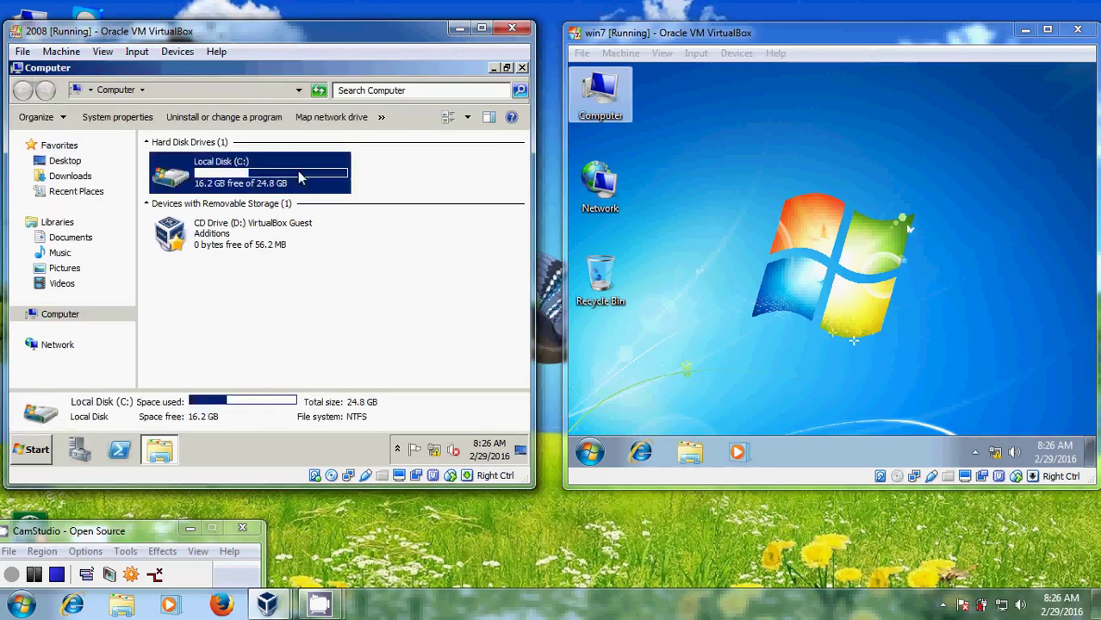
double_click(300, 177)
Create a new folder named NetShare on the C: drive
right_click(198, 287)
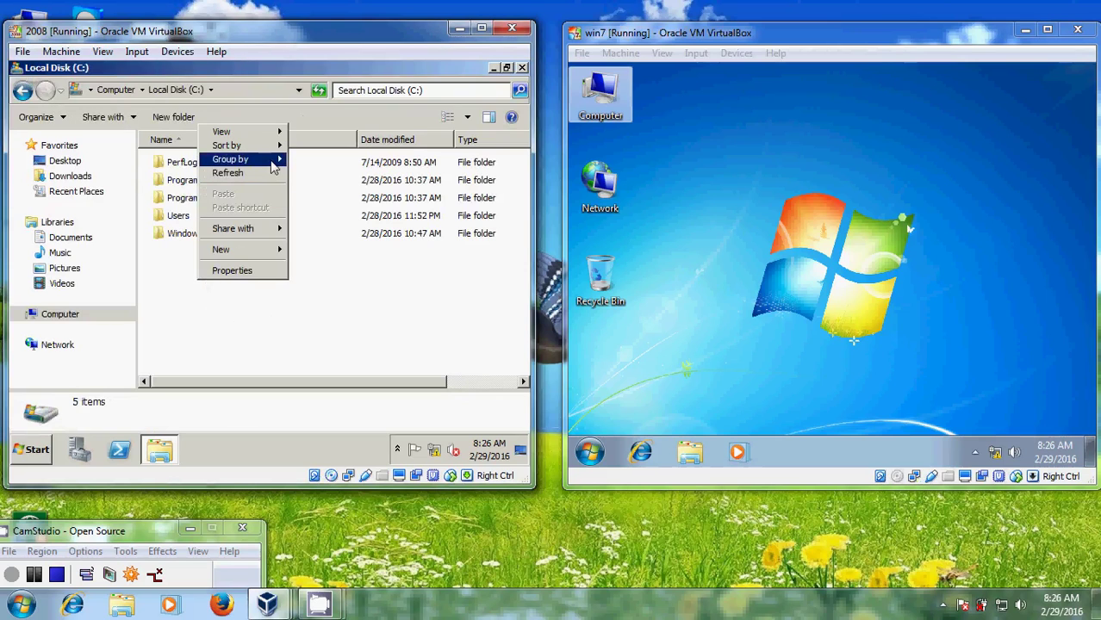
mouse_move(278, 258)
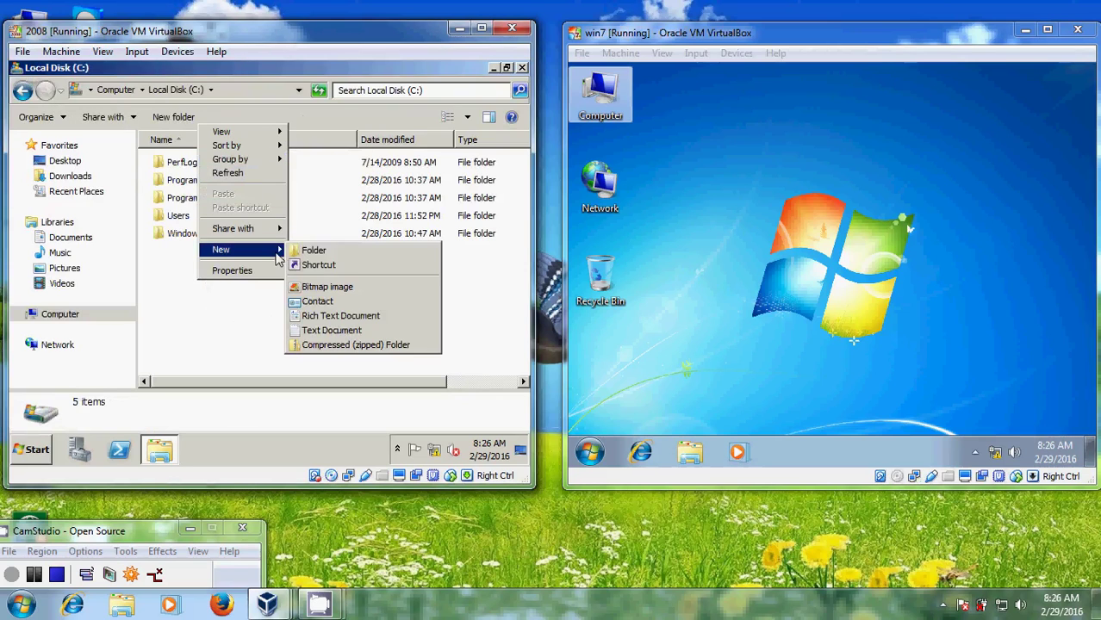
left_click(315, 251)
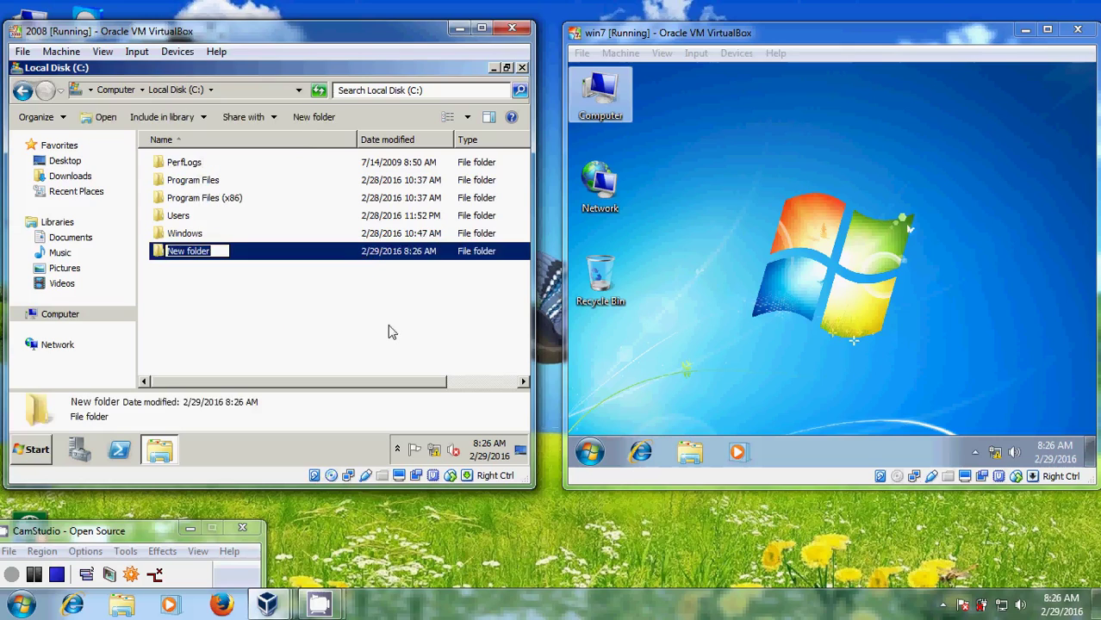
type("Net")
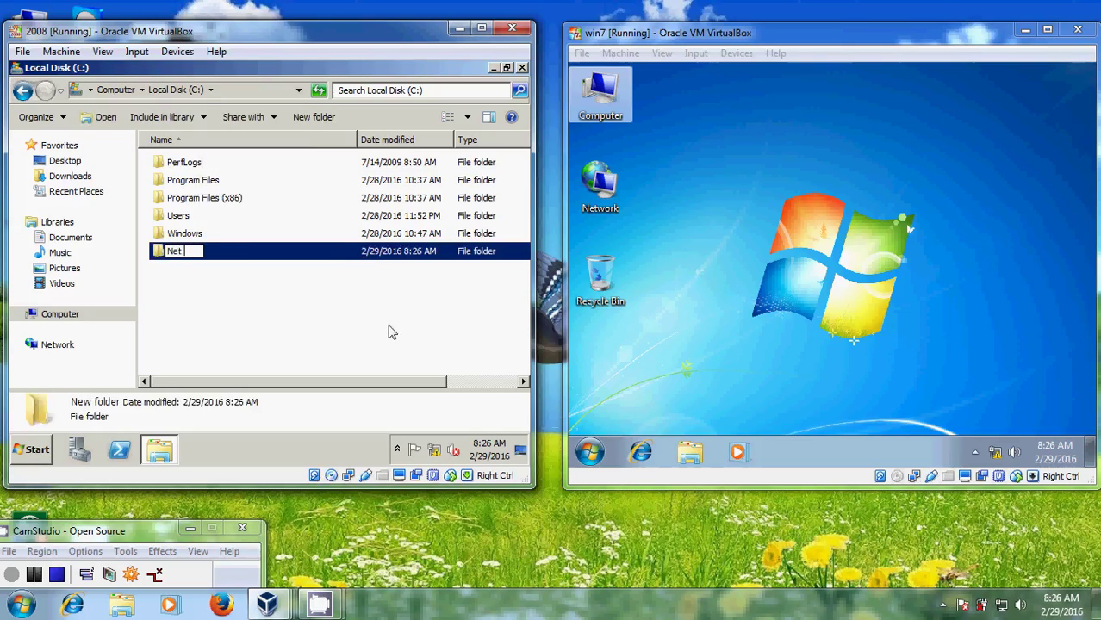
type("Share")
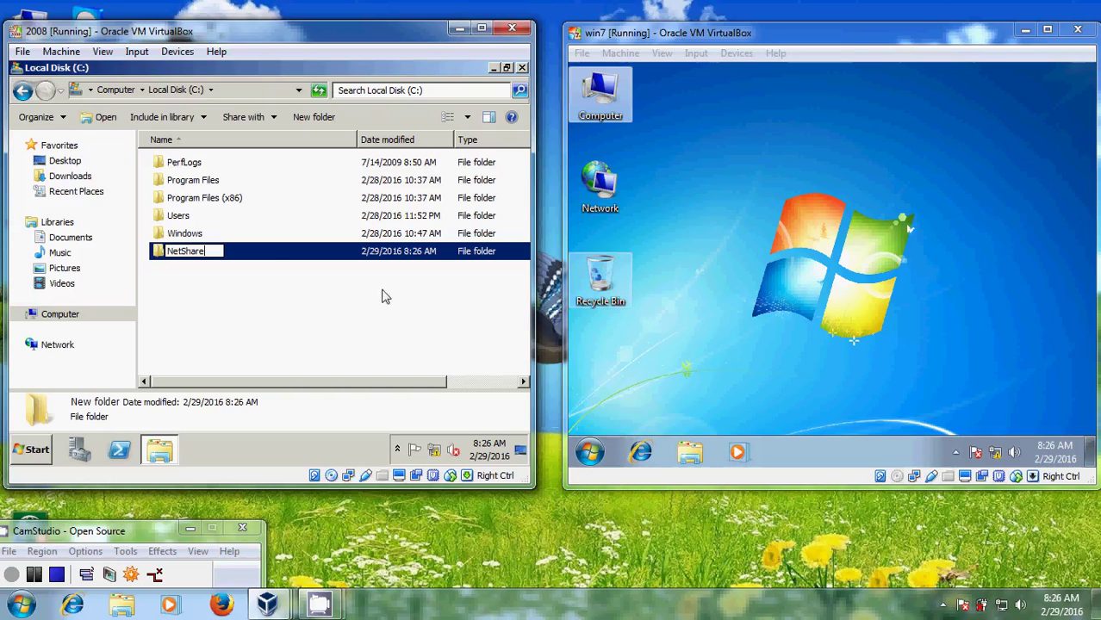
key("Return")
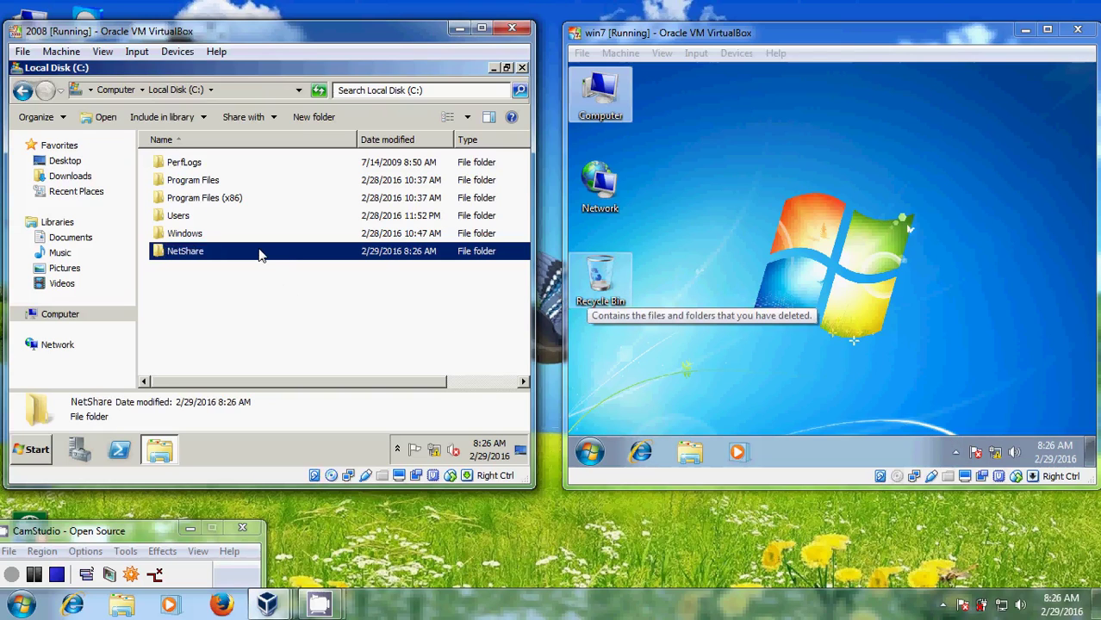
Open the File Sharing dialog for NetShare from its Sharing properties
right_click(260, 252)
left_click(292, 421)
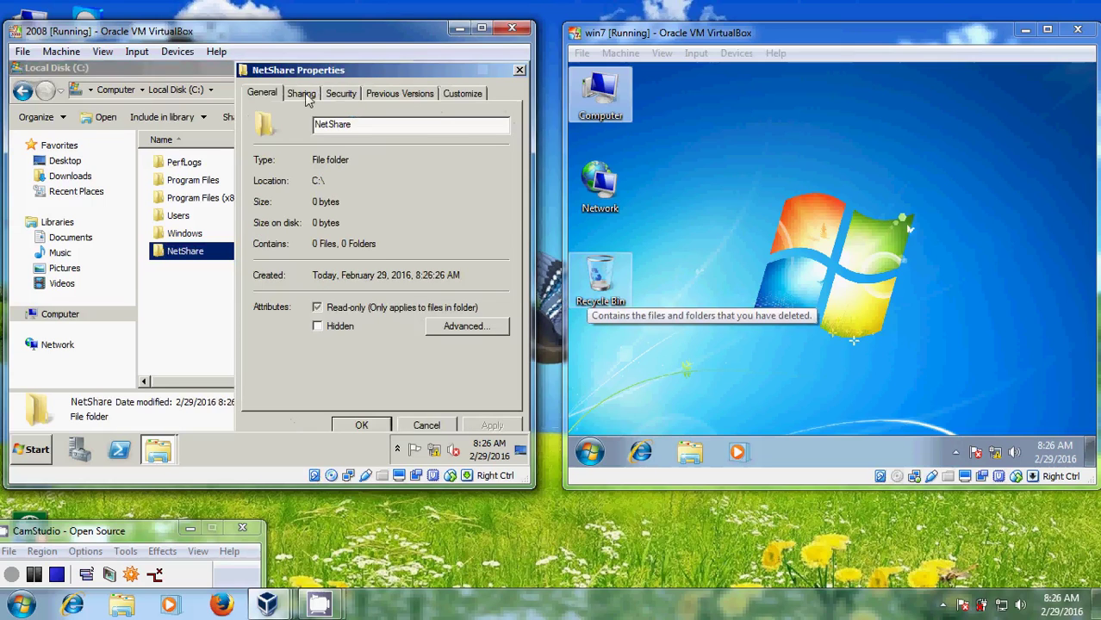
left_click(303, 94)
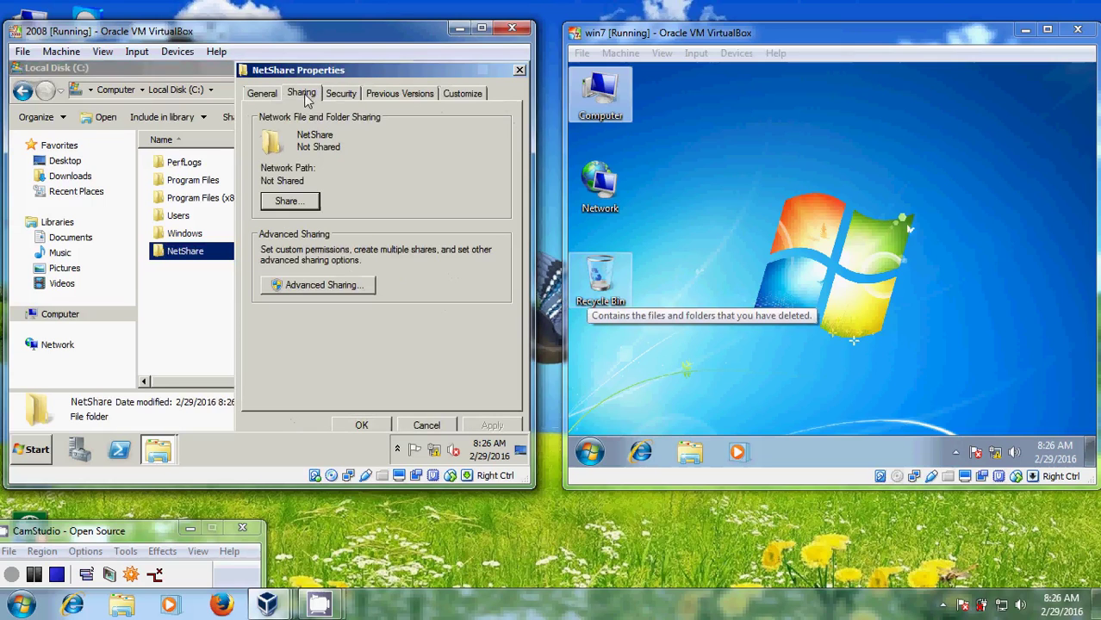
left_click(304, 203)
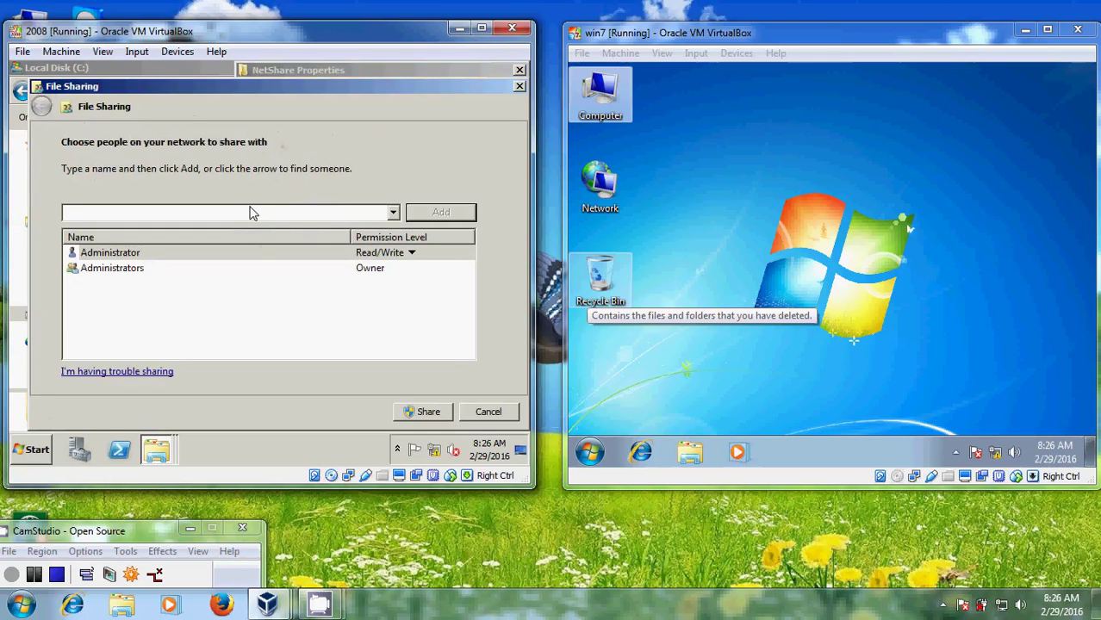
Add Domain Users to NetShare's file sharing list
type("Domain Users")
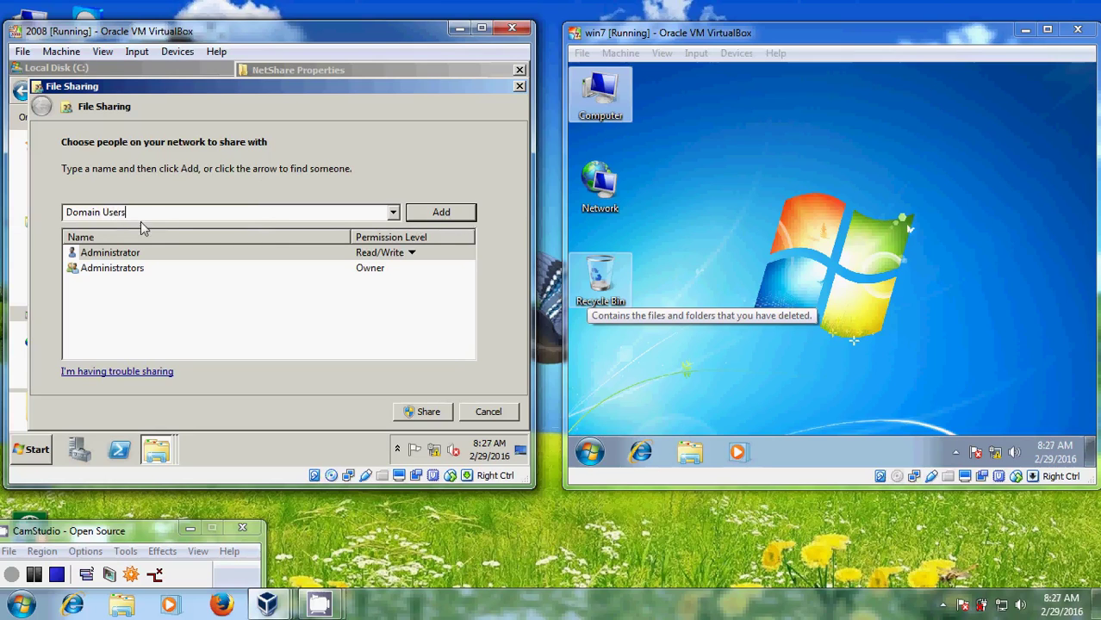
left_click(441, 212)
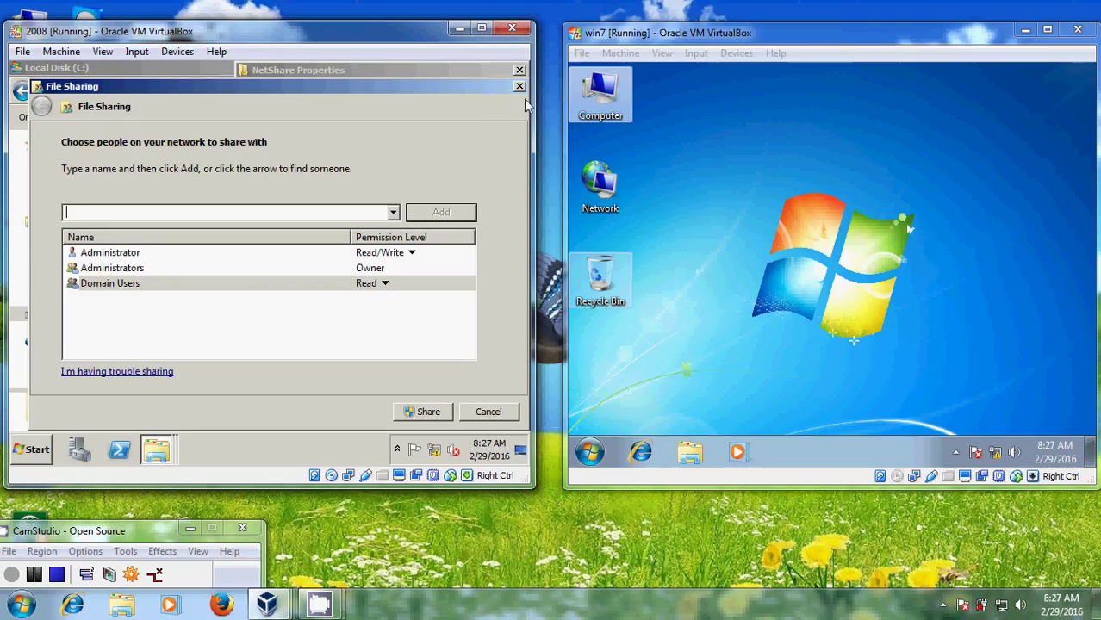
left_click(775, 224)
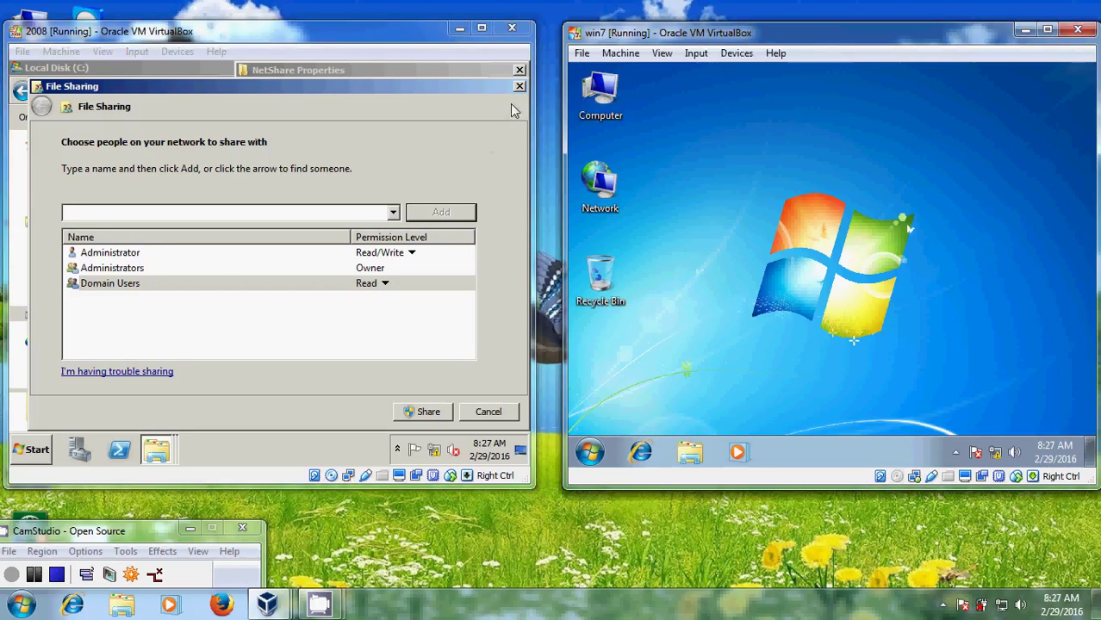
left_click(409, 364)
Share NetShare as \\SERVER\NetShare and close its Properties dialog
left_click(428, 413)
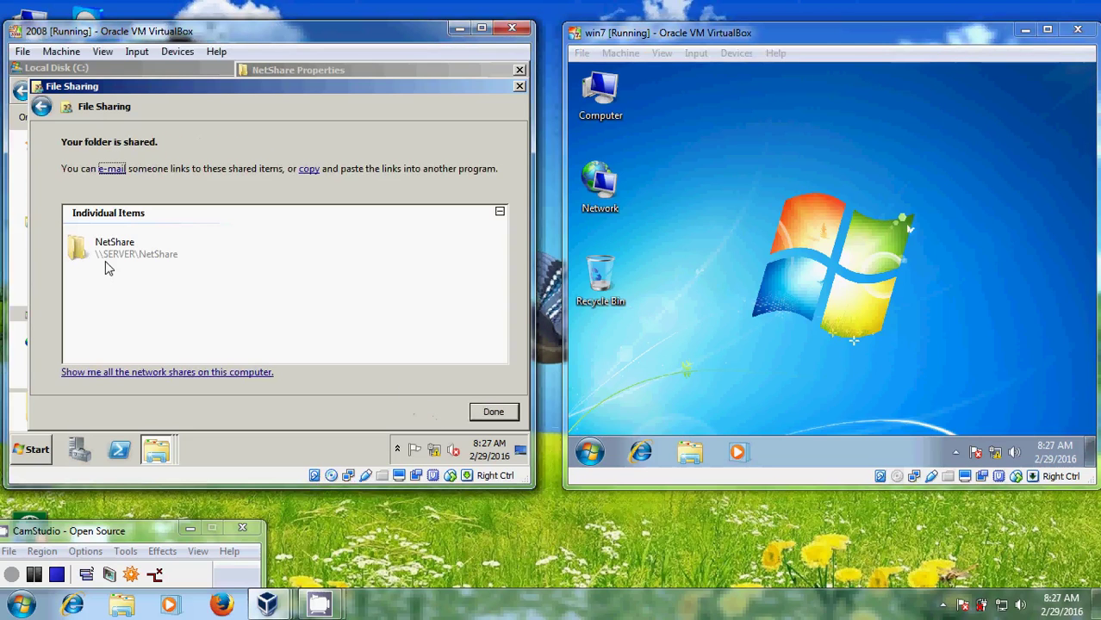
left_click(487, 412)
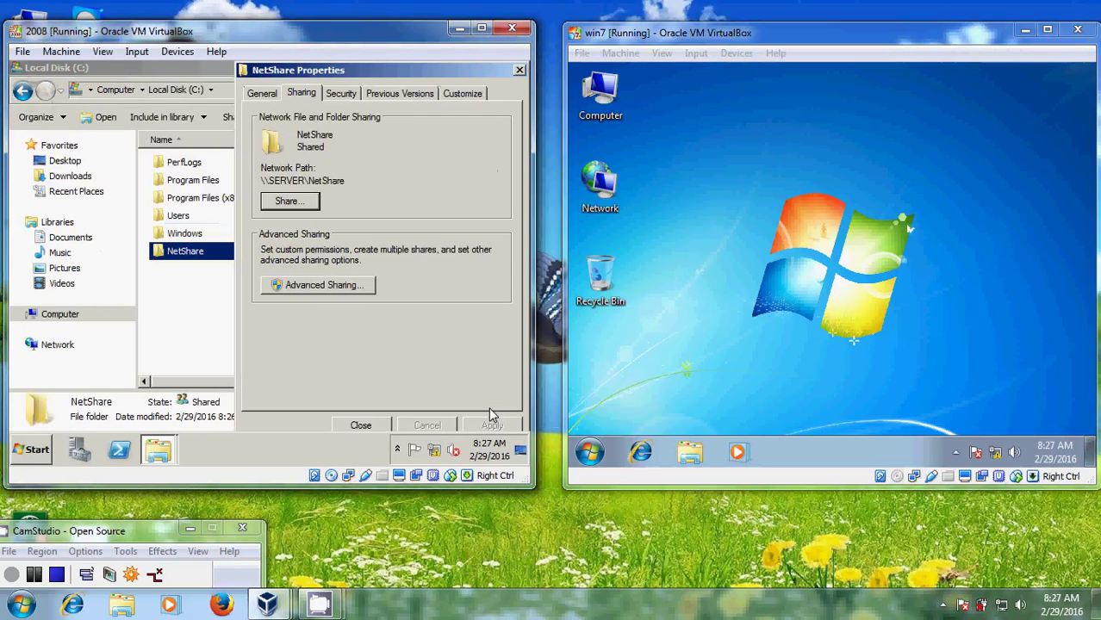
left_click(362, 425)
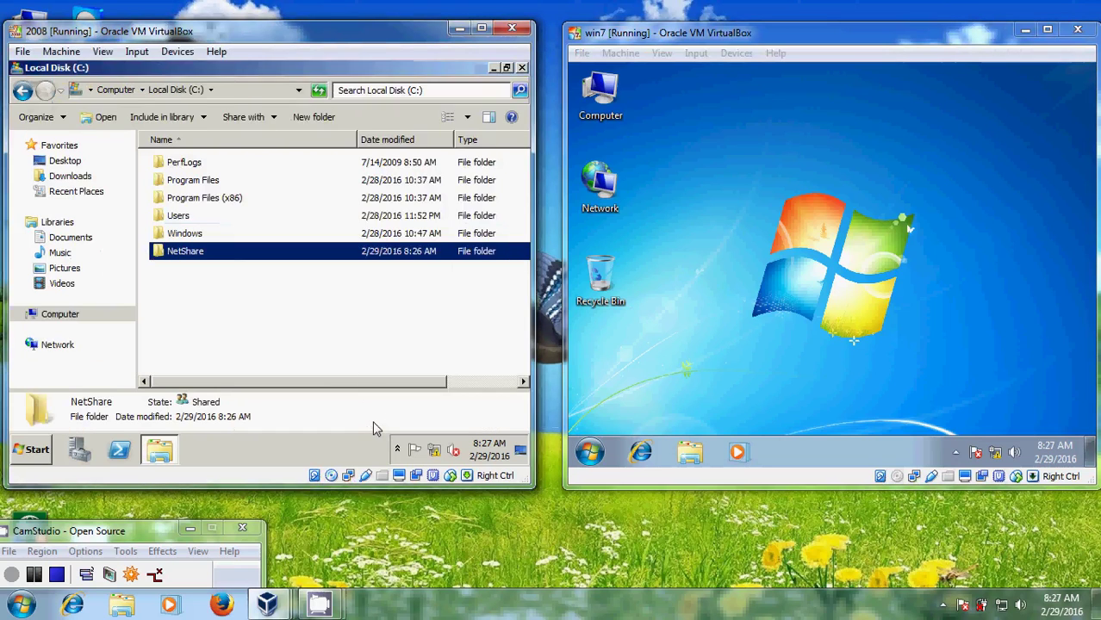
left_click(786, 213)
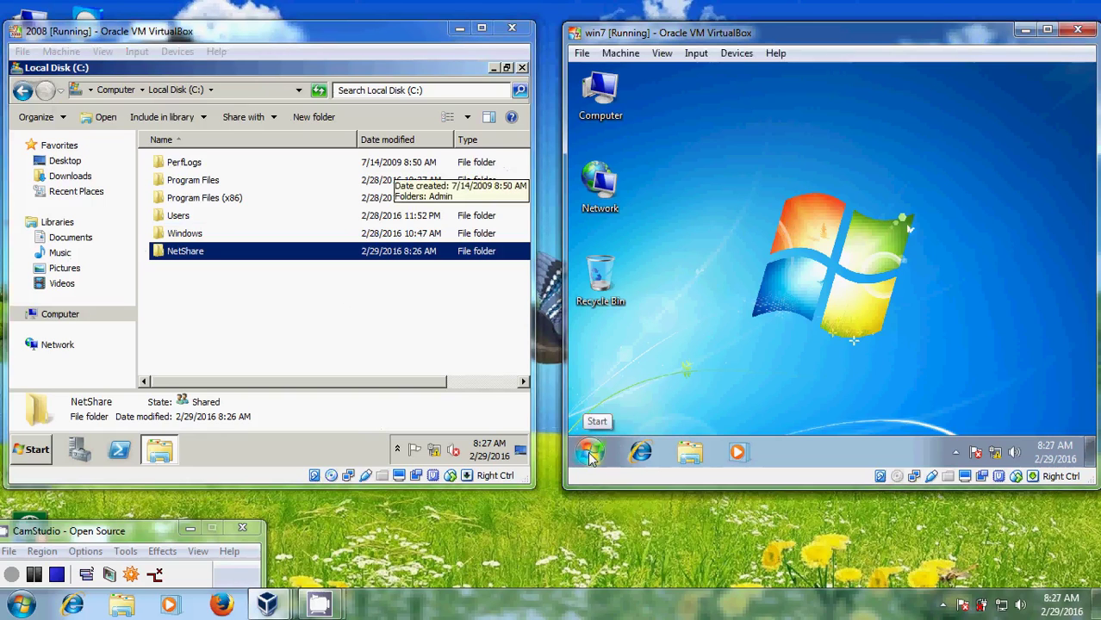
Search \\server from the win7 Start menu to browse the server's shares
left_click(591, 457)
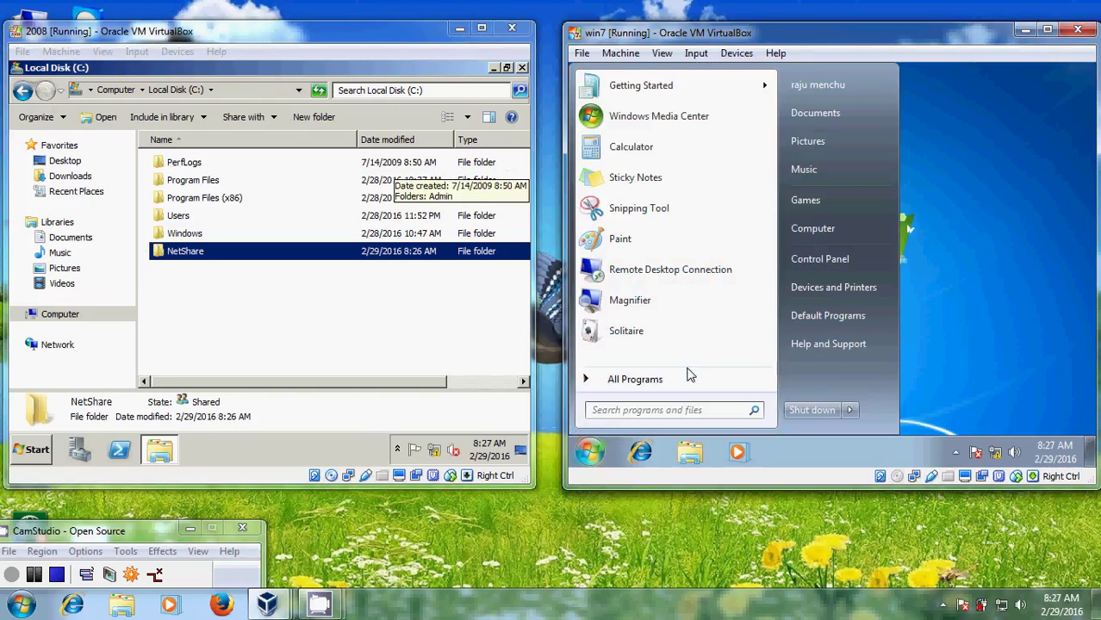
type("\\\\")
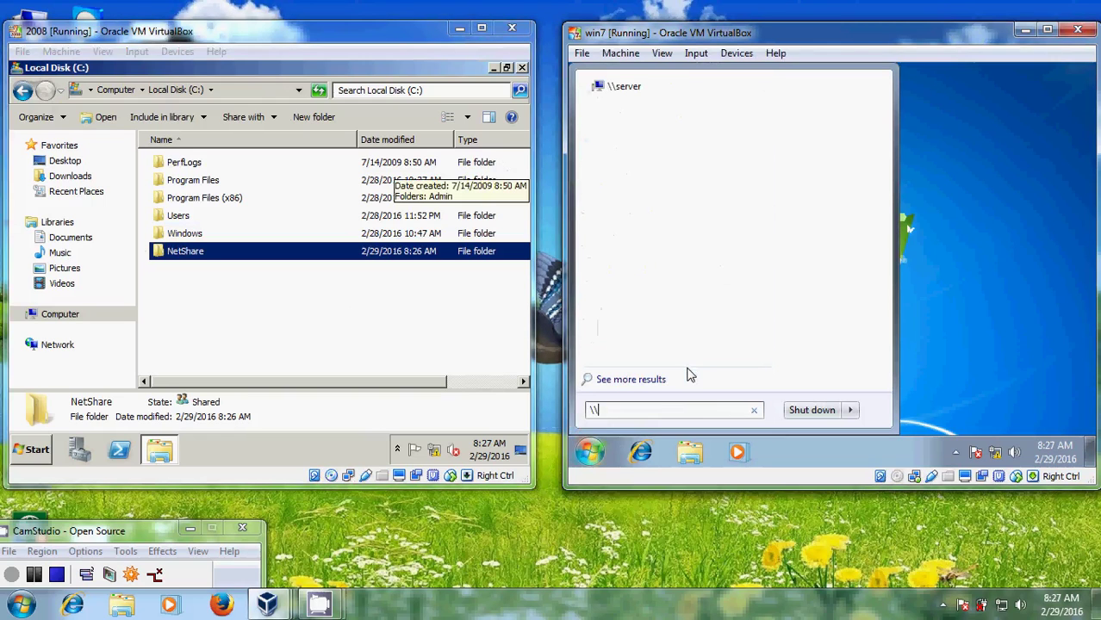
type("server")
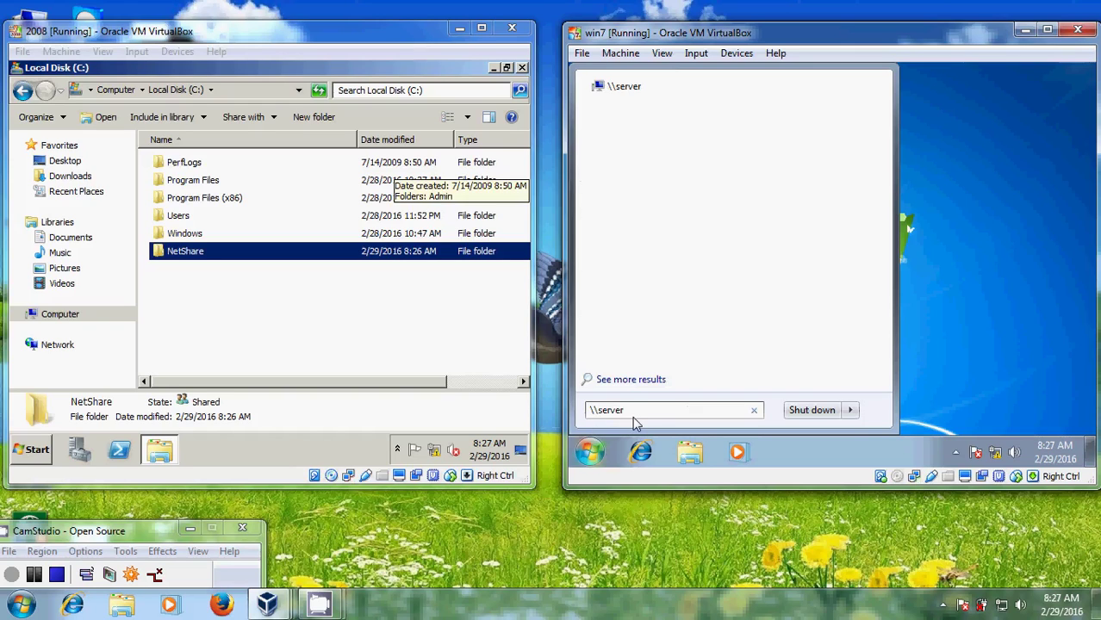
key("Return")
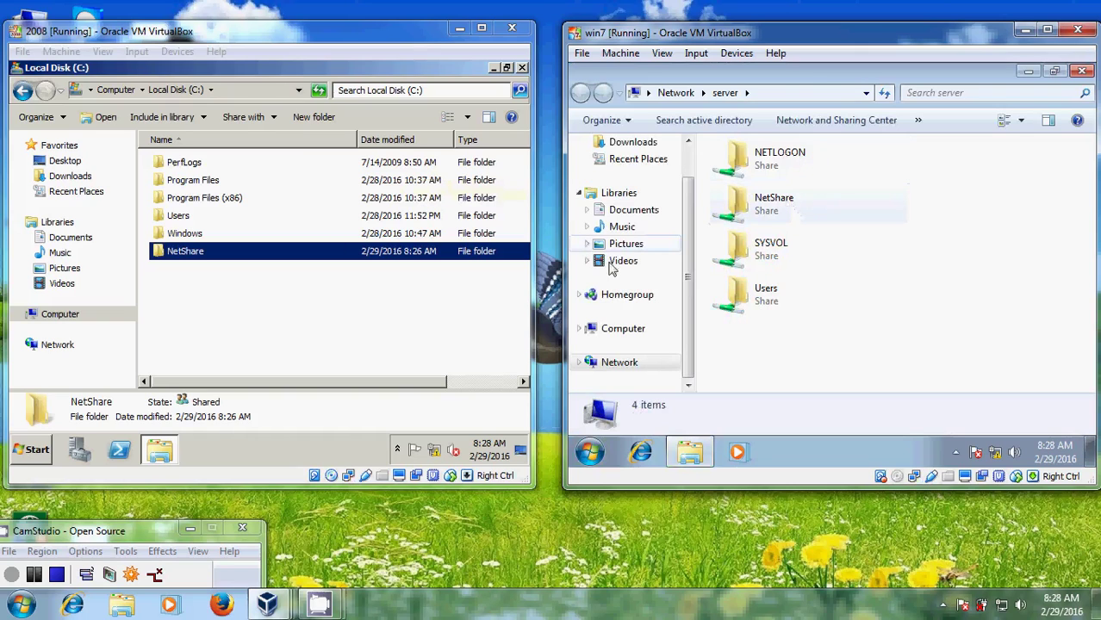
Open NetShare on both VMs and create a text document named note on the server
double_click(844, 212)
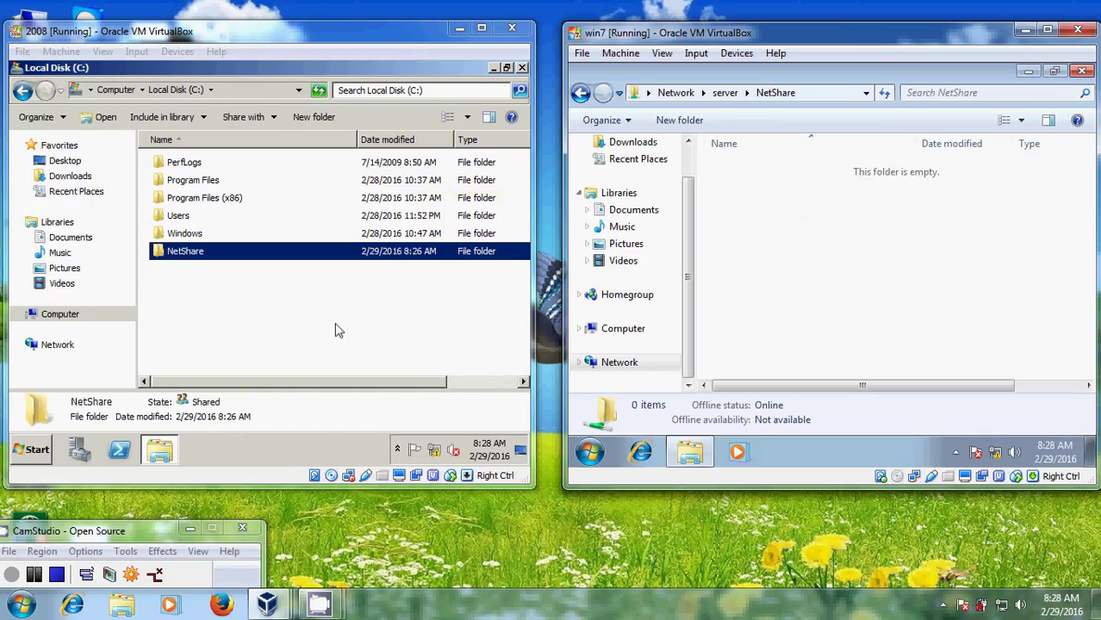
left_click(316, 350)
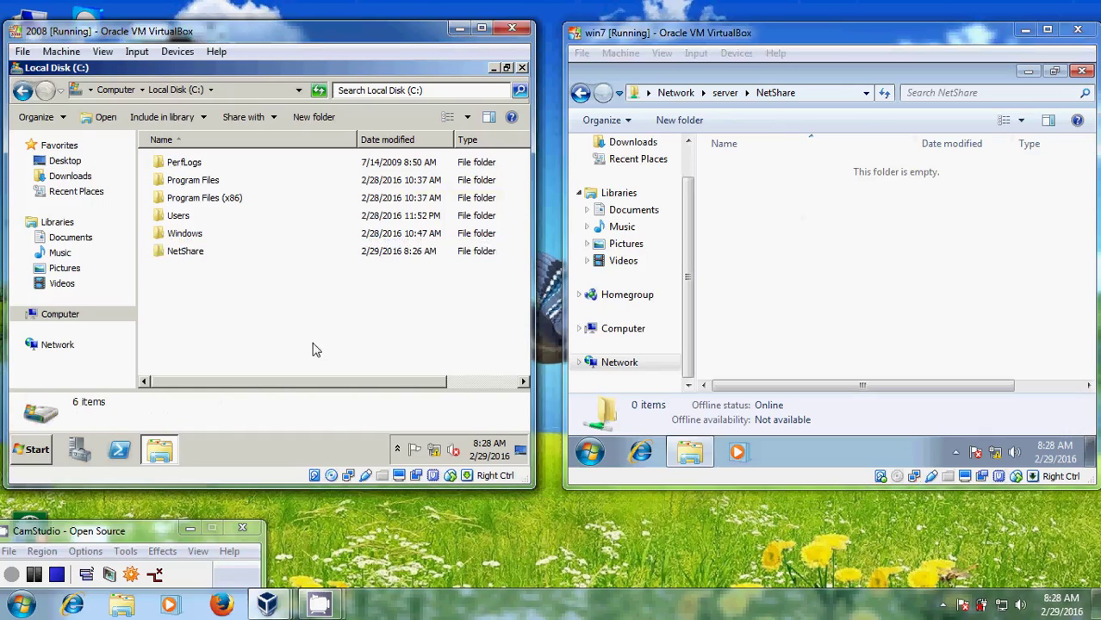
double_click(185, 250)
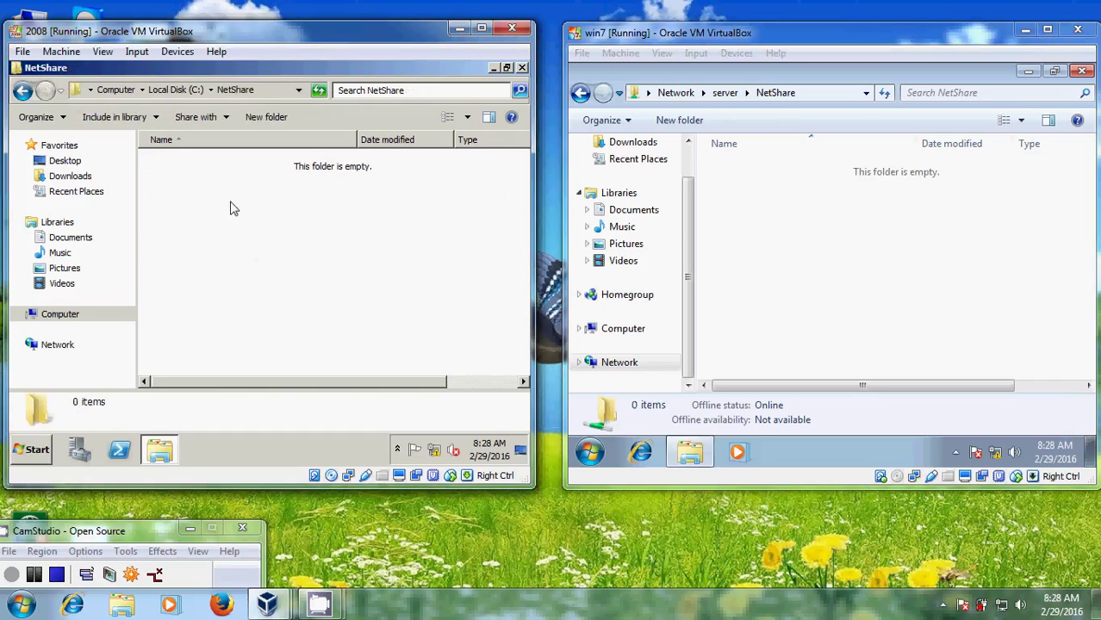
right_click(172, 191)
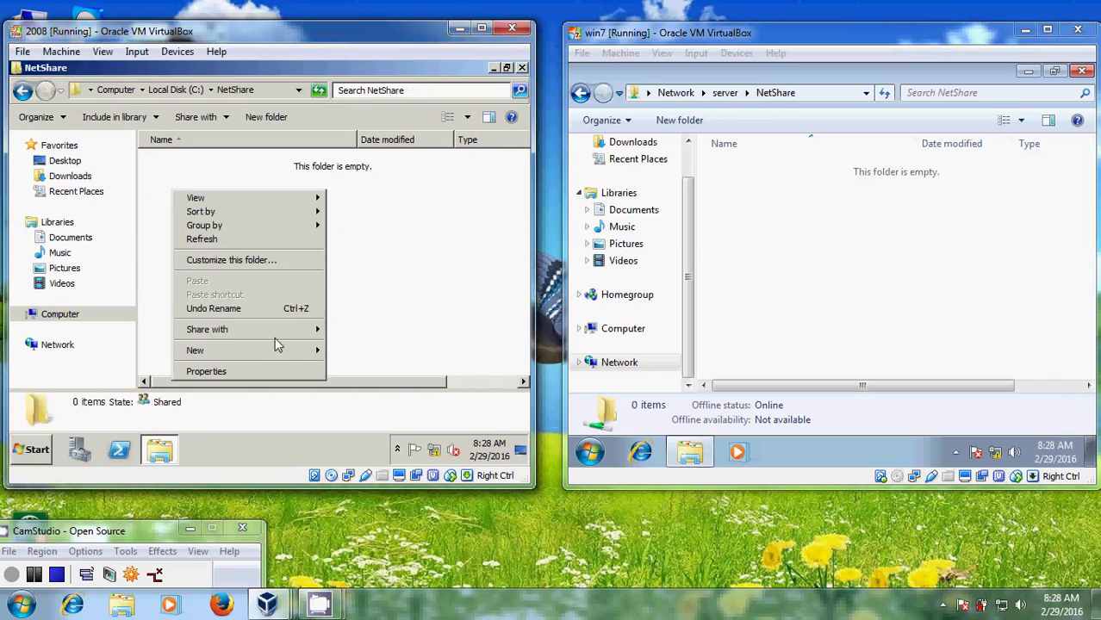
mouse_move(312, 349)
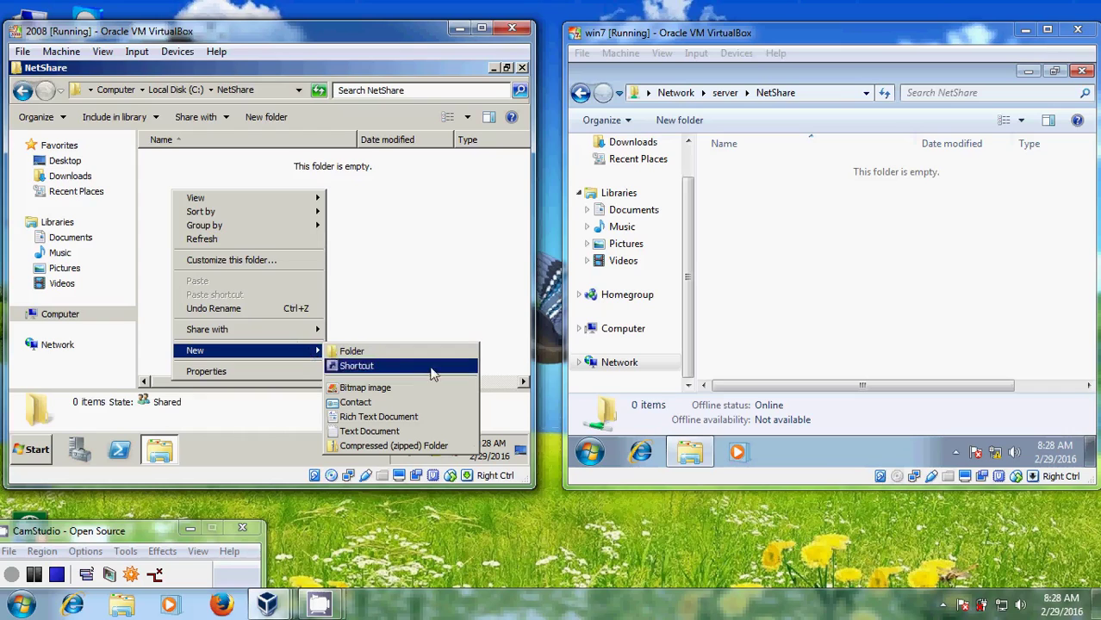
left_click(412, 432)
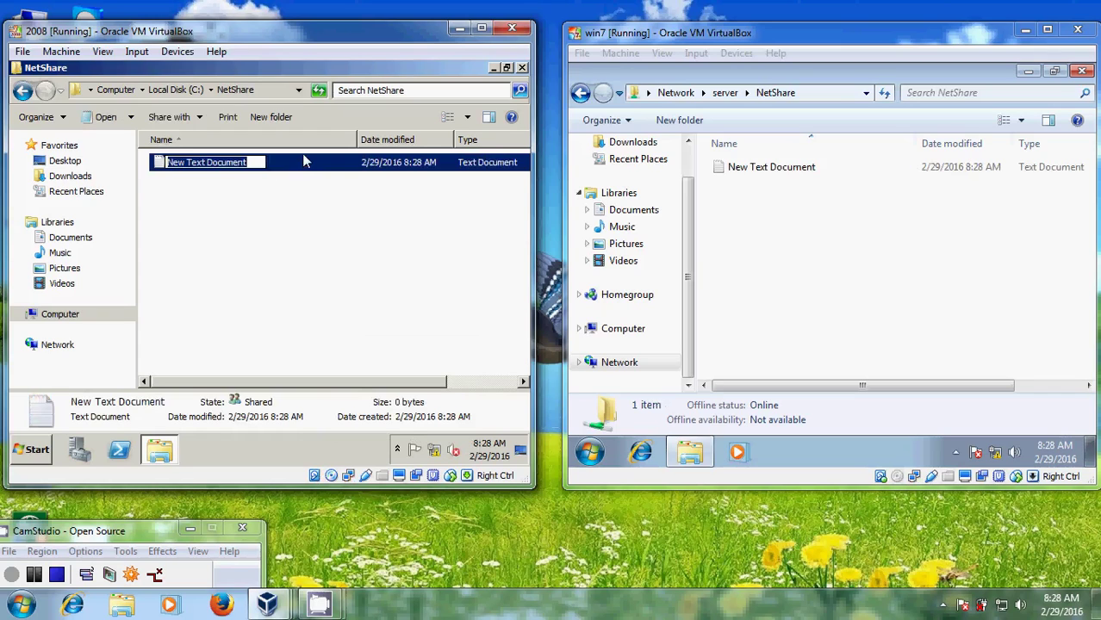
type("note")
key("Return")
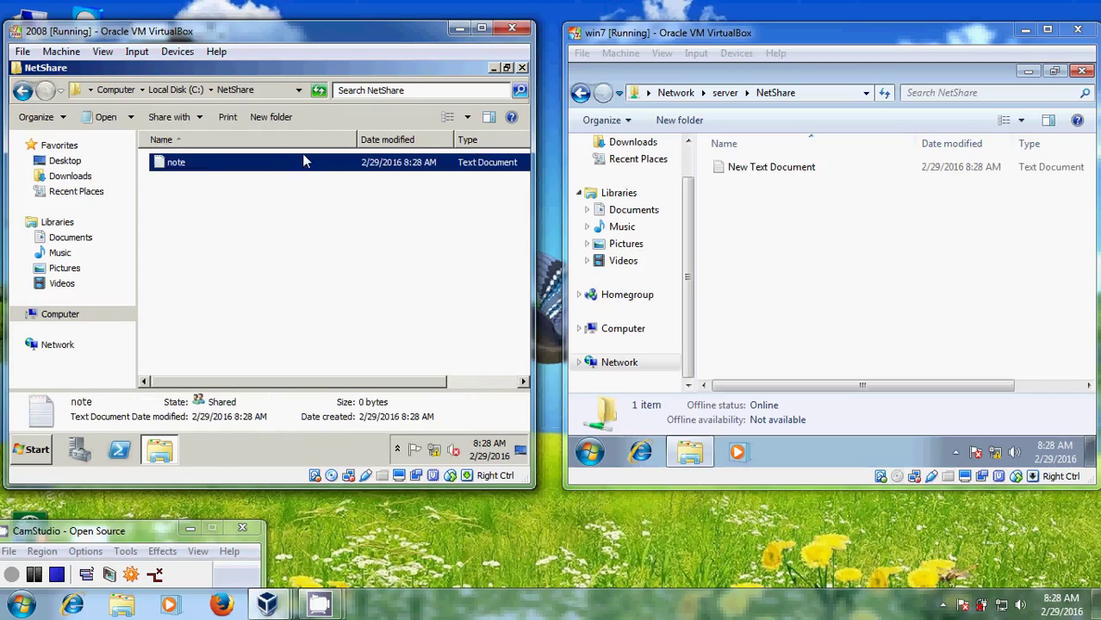
Write "hai client" in note, save it and close Notepad
double_click(303, 161)
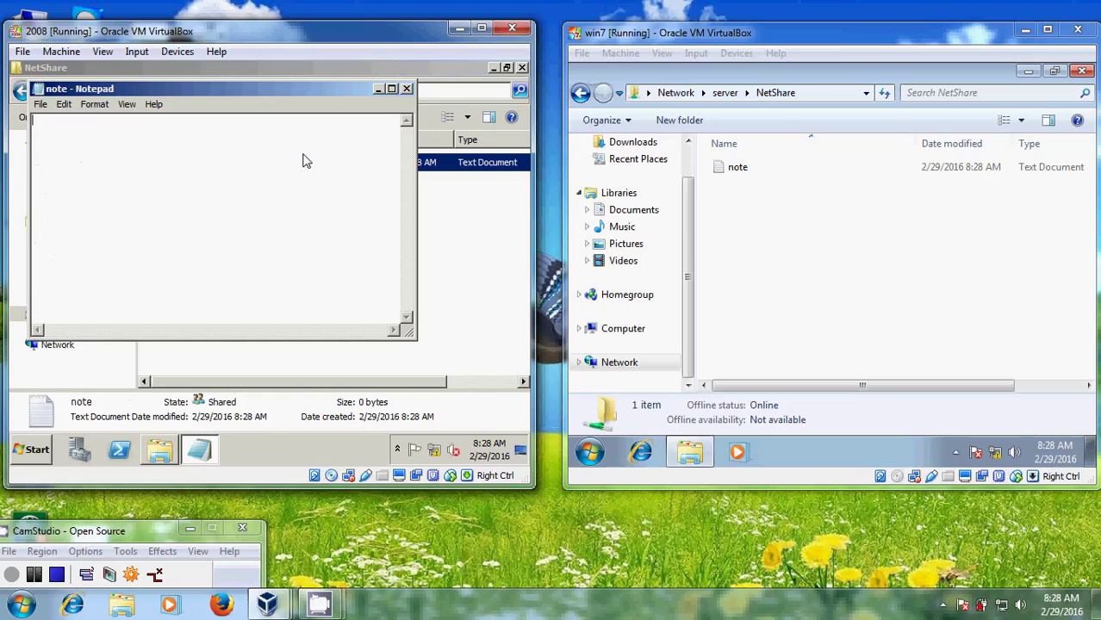
type("hai client")
left_click(41, 104)
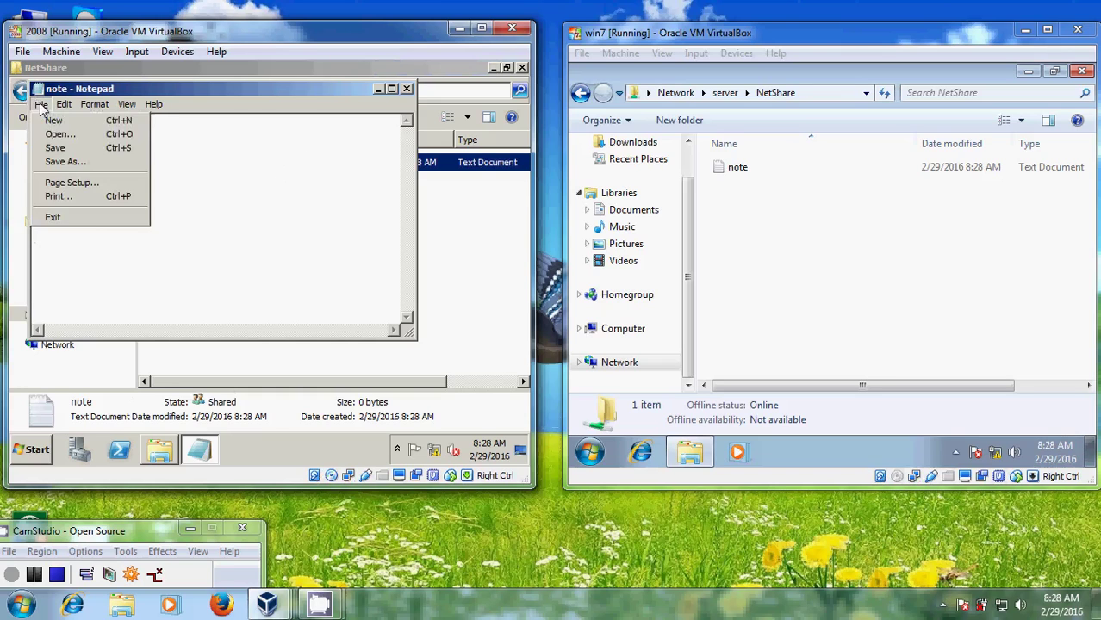
left_click(75, 151)
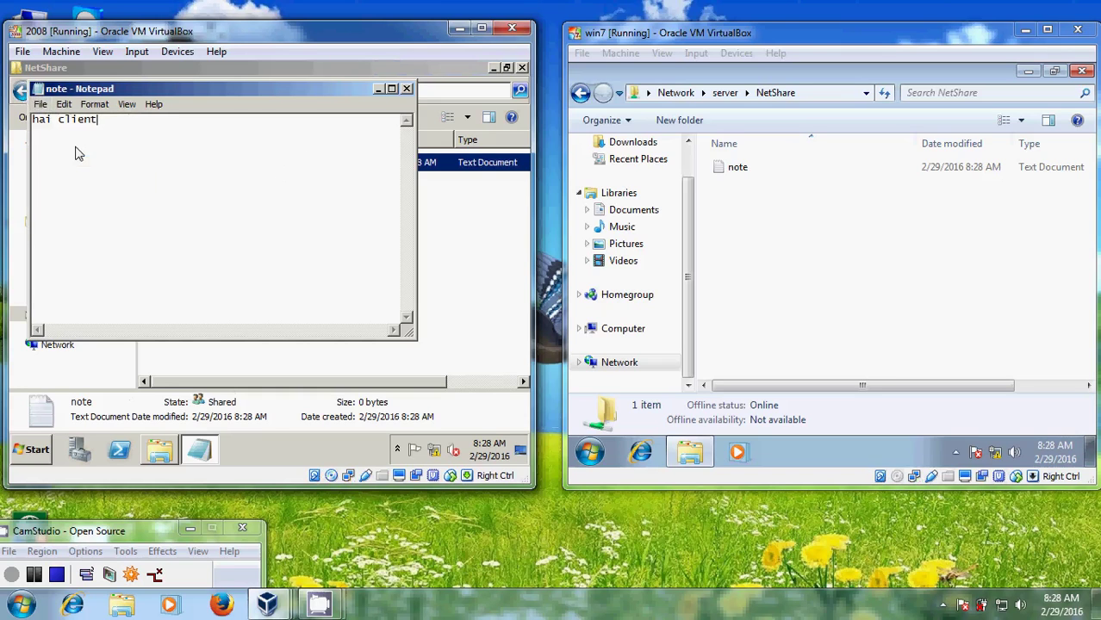
left_click(408, 89)
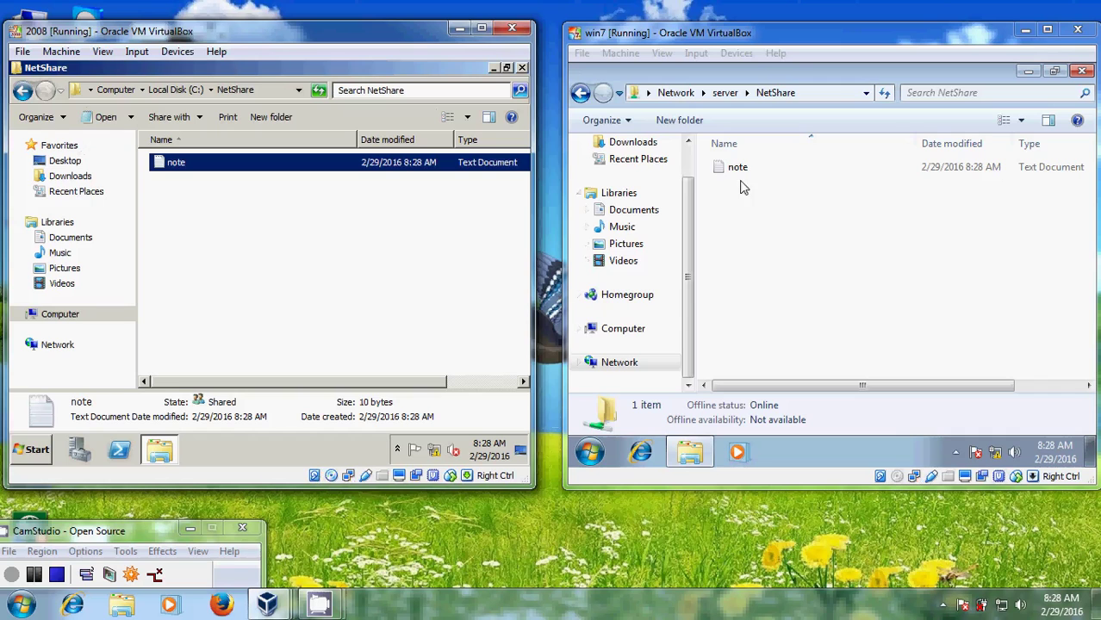
On the win7 client, open NetShare's note, append ", hai server." and save it
left_click(580, 92)
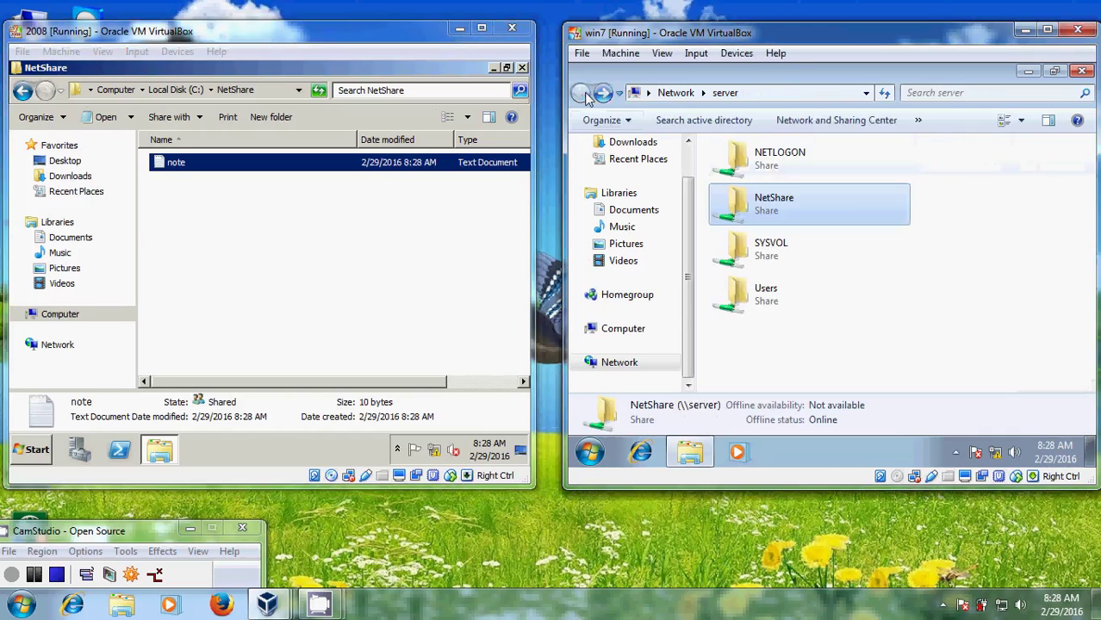
double_click(853, 207)
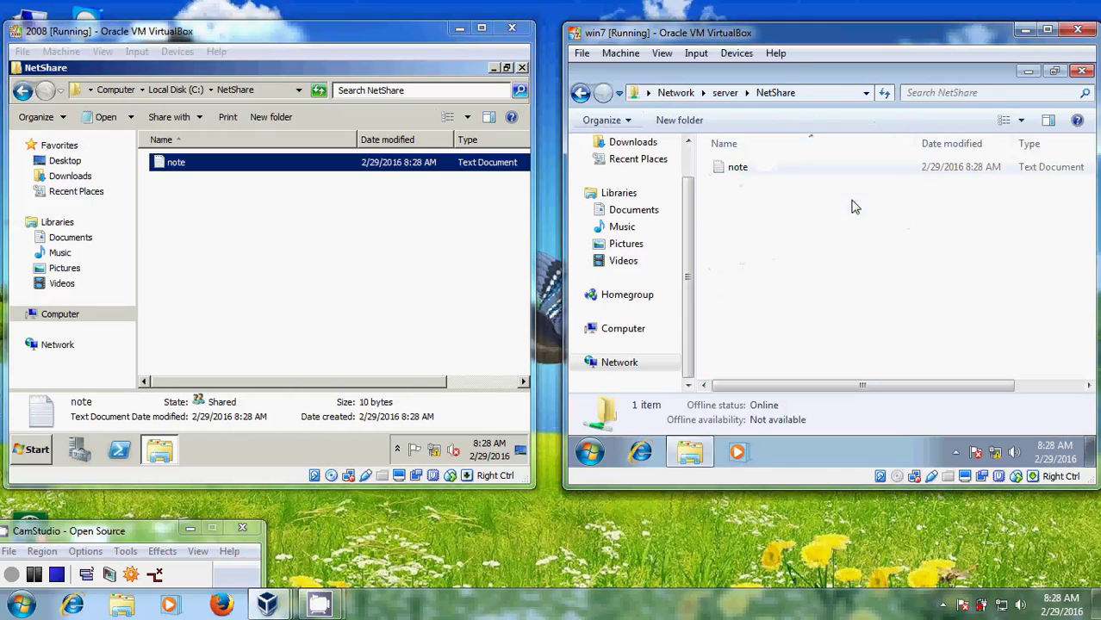
double_click(801, 168)
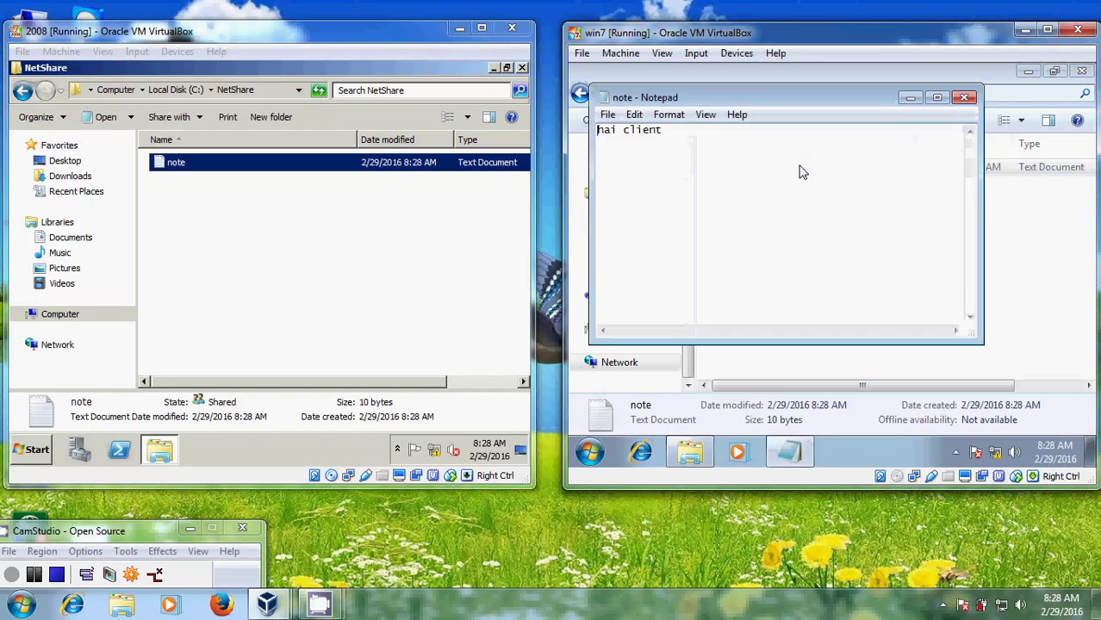
type(",")
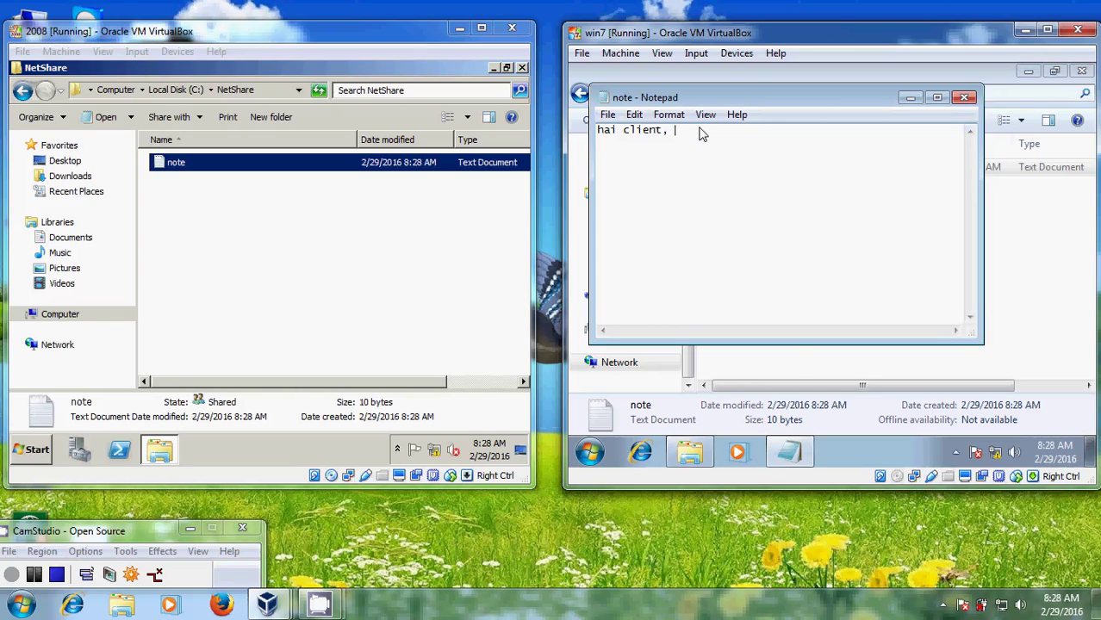
type("hai server.")
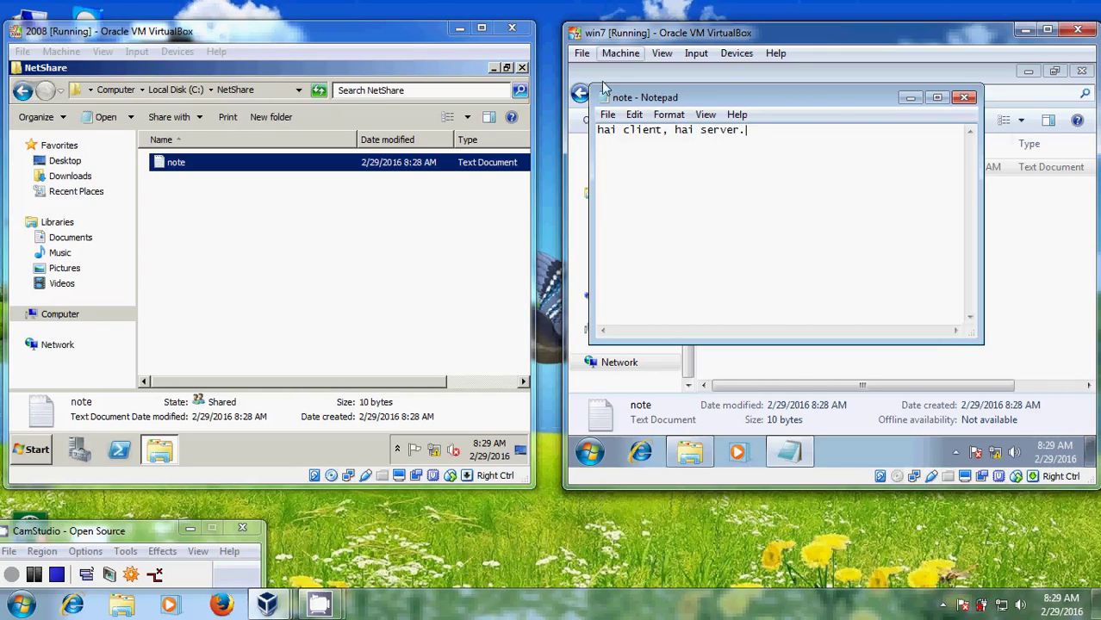
left_click(608, 115)
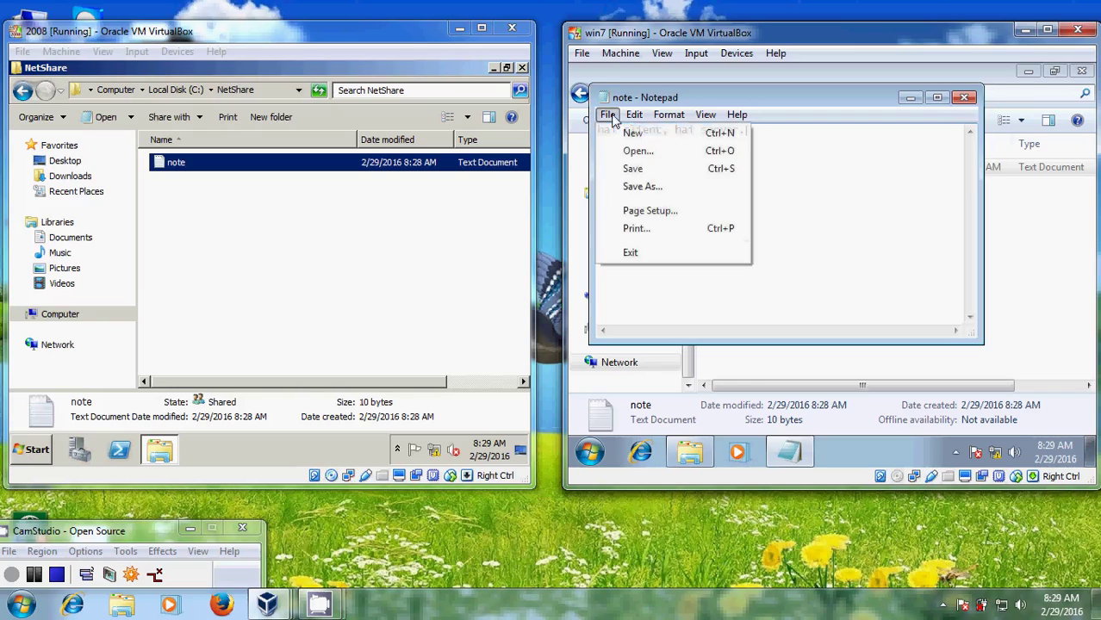
left_click(662, 169)
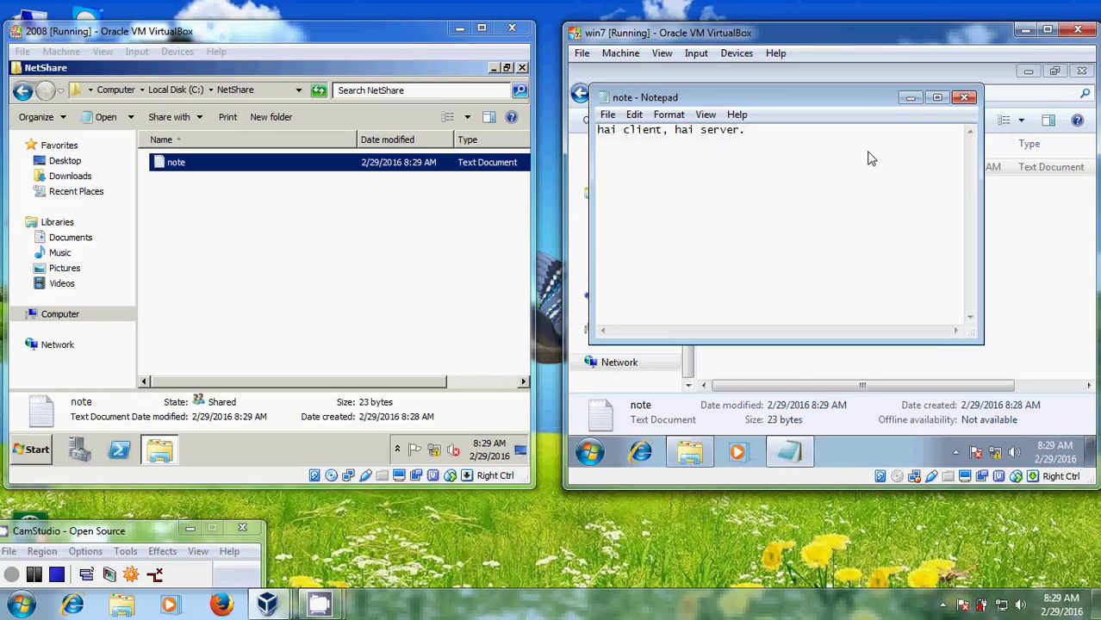
Launch Active Directory Users and Computers on the server and show localunit's tech unit users
left_click(493, 68)
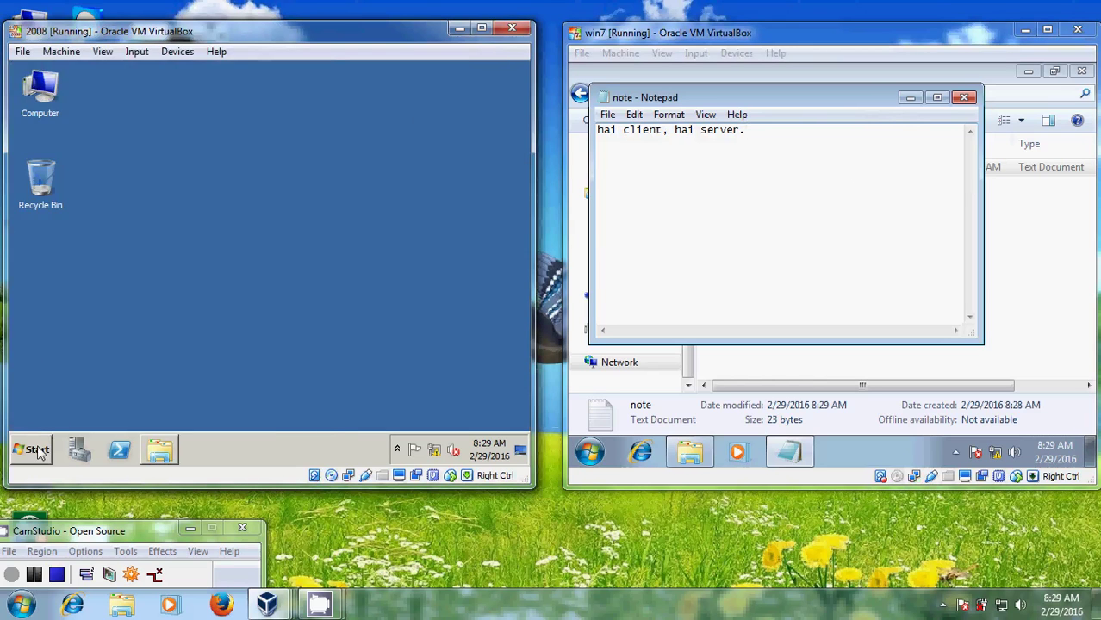
left_click(31, 450)
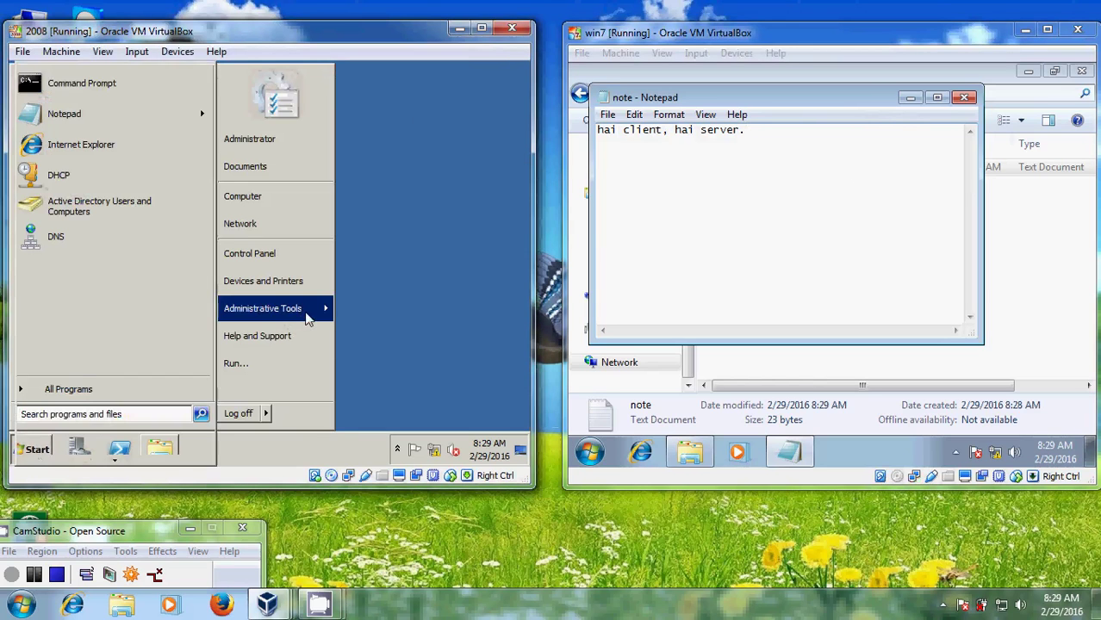
mouse_move(308, 318)
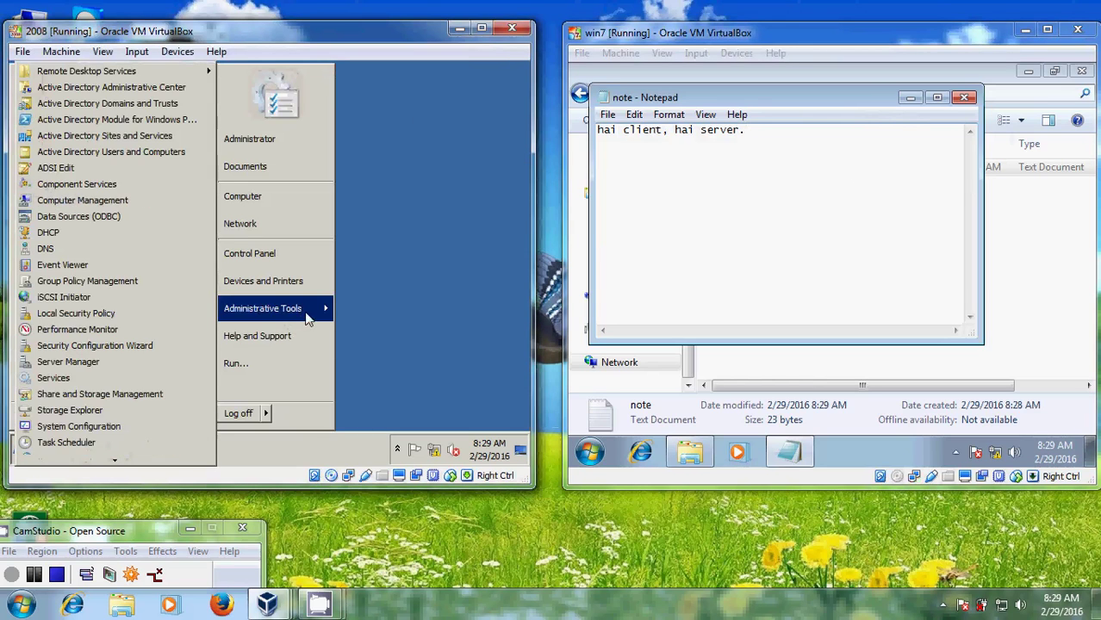
left_click(149, 160)
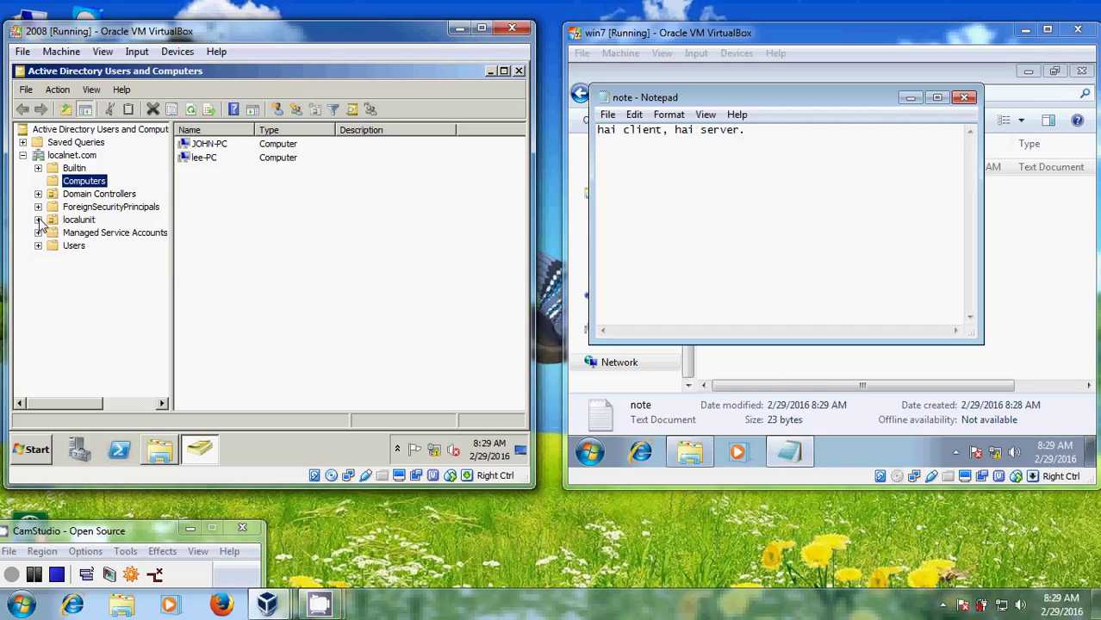
left_click(38, 220)
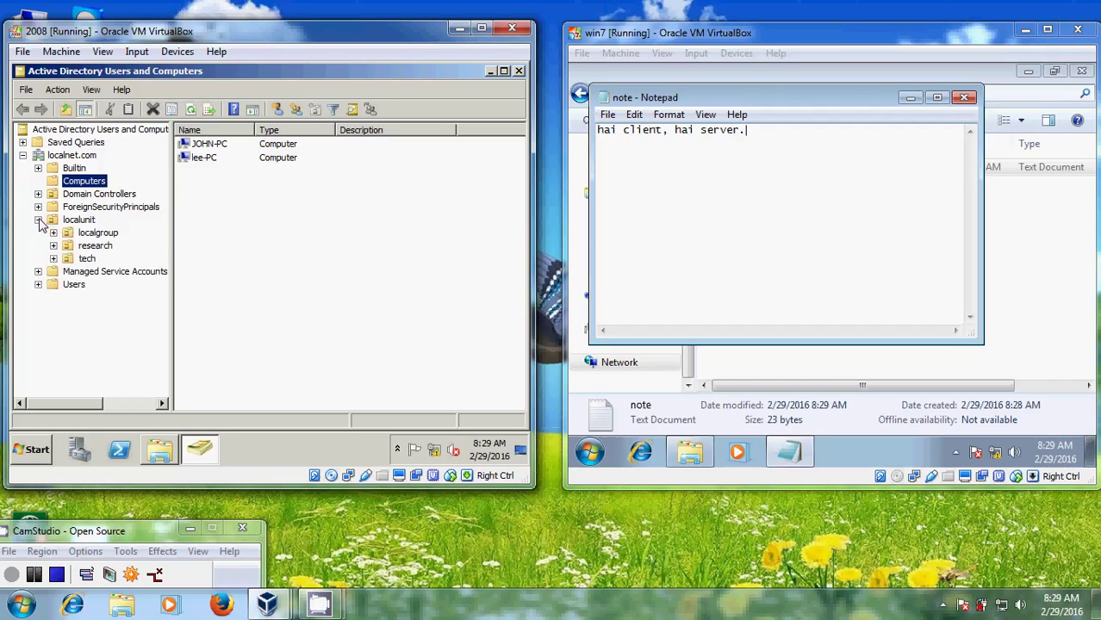
left_click(88, 260)
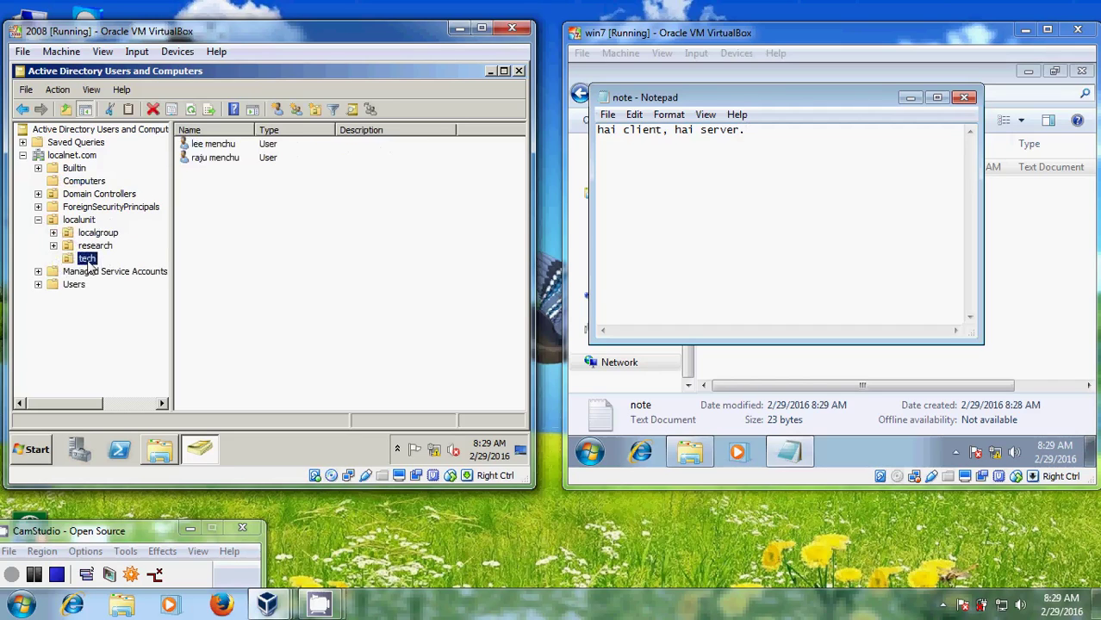
Check the second tech user's group memberships in Properties, then close it
left_click(224, 164)
right_click(225, 164)
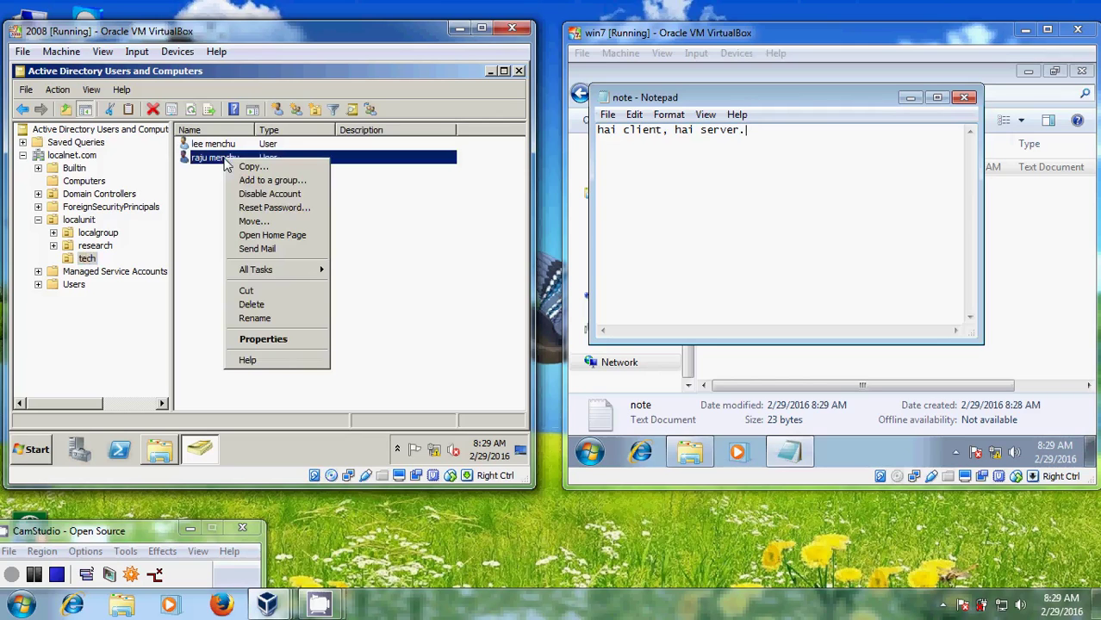
left_click(287, 340)
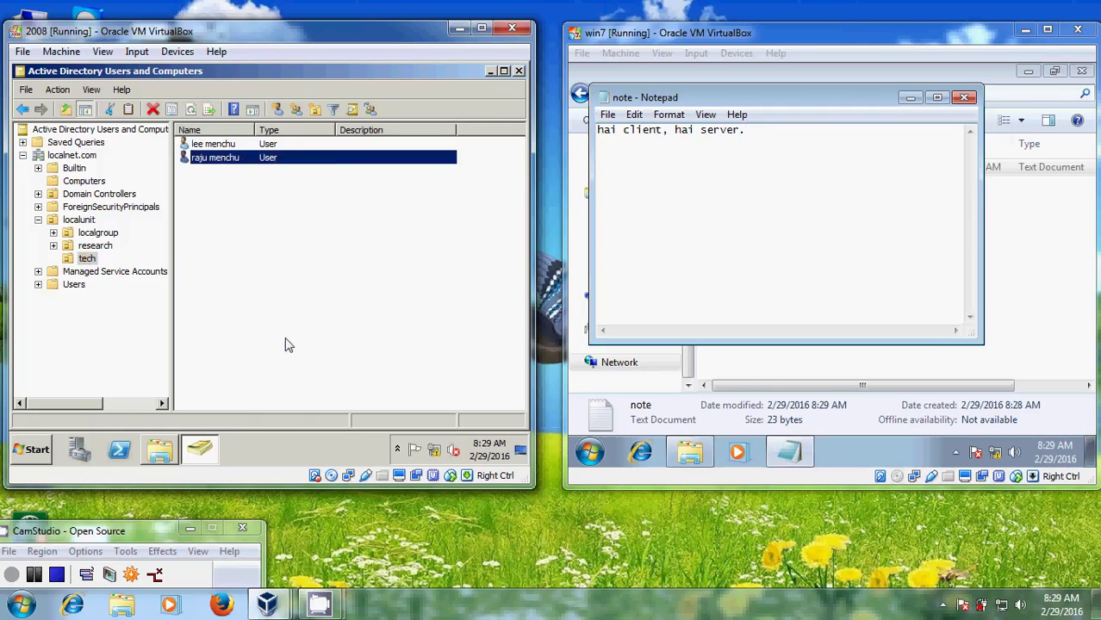
left_click(303, 93)
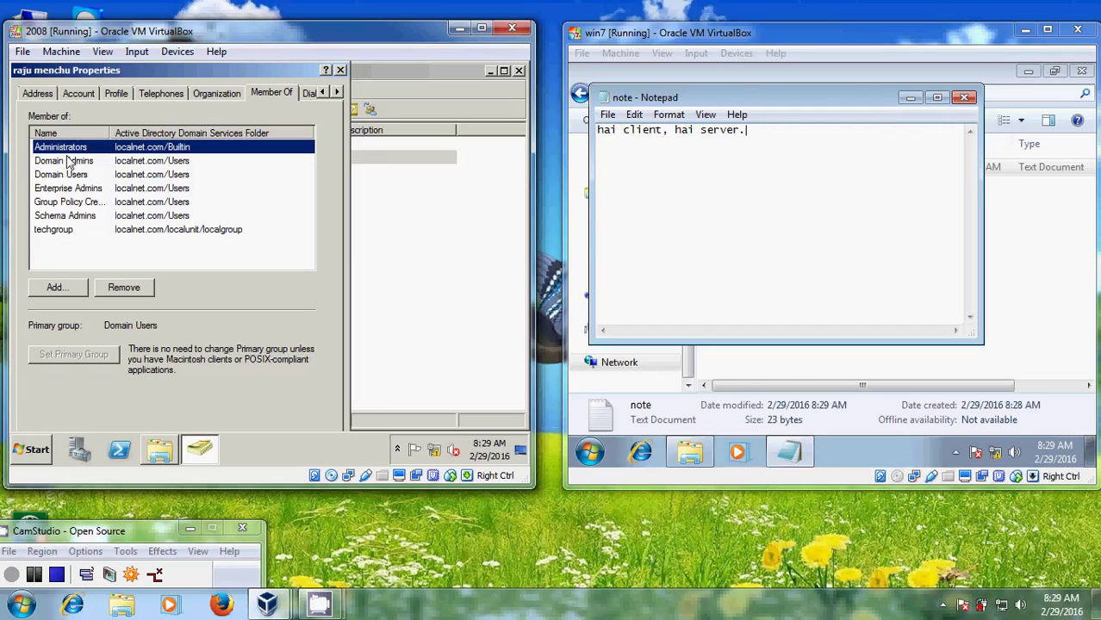
left_click(341, 70)
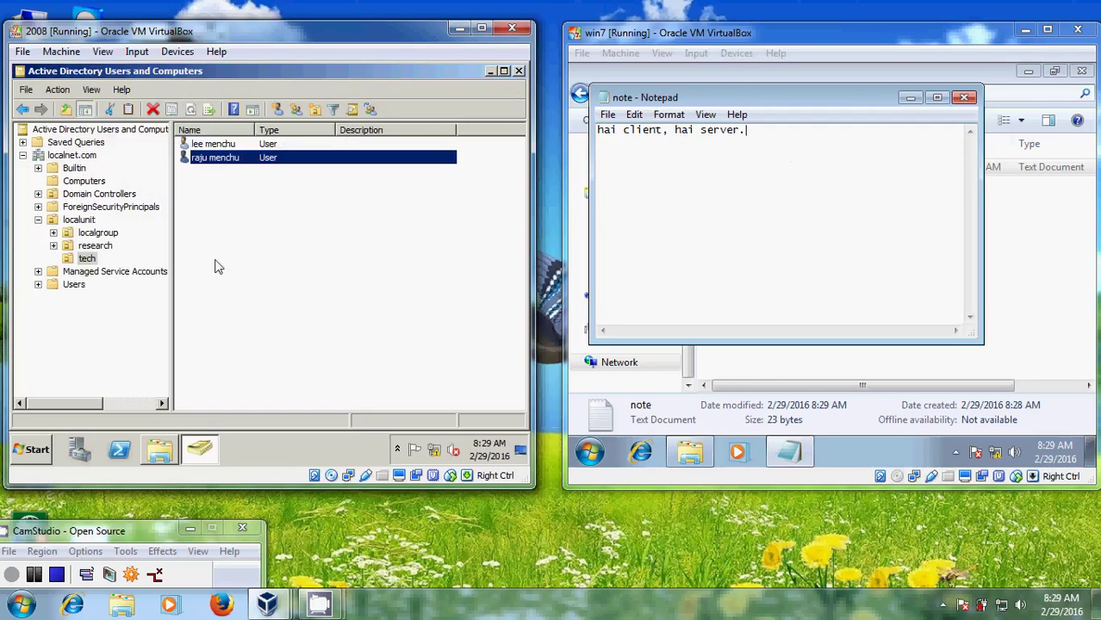
Check the research unit user's Member Of list, showing only Domain Users, then close it
left_click(107, 249)
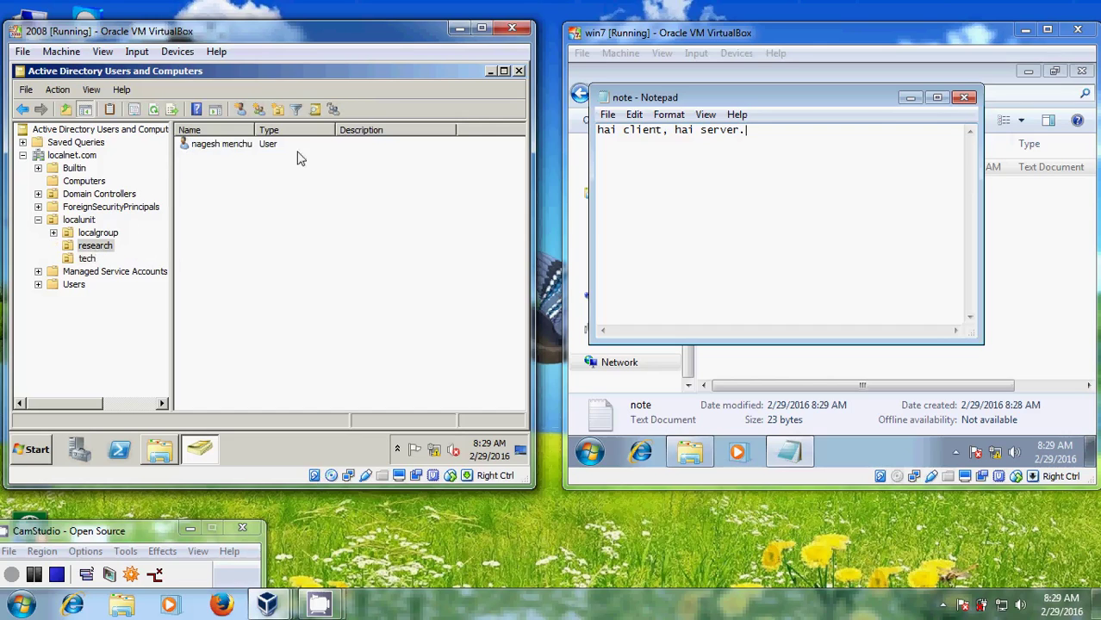
double_click(230, 145)
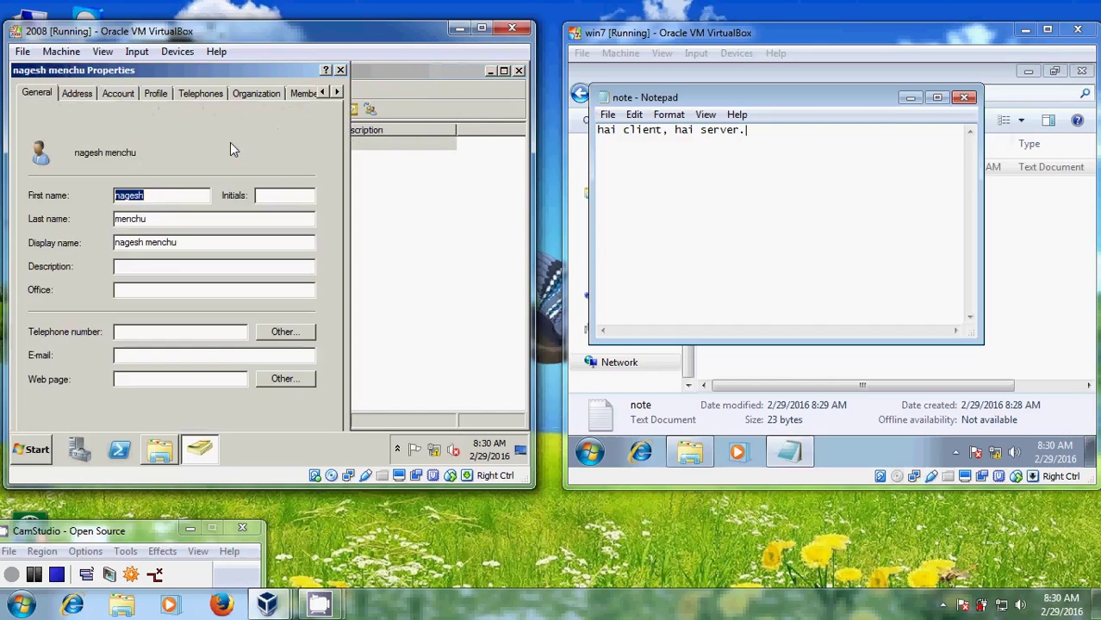
left_click(306, 93)
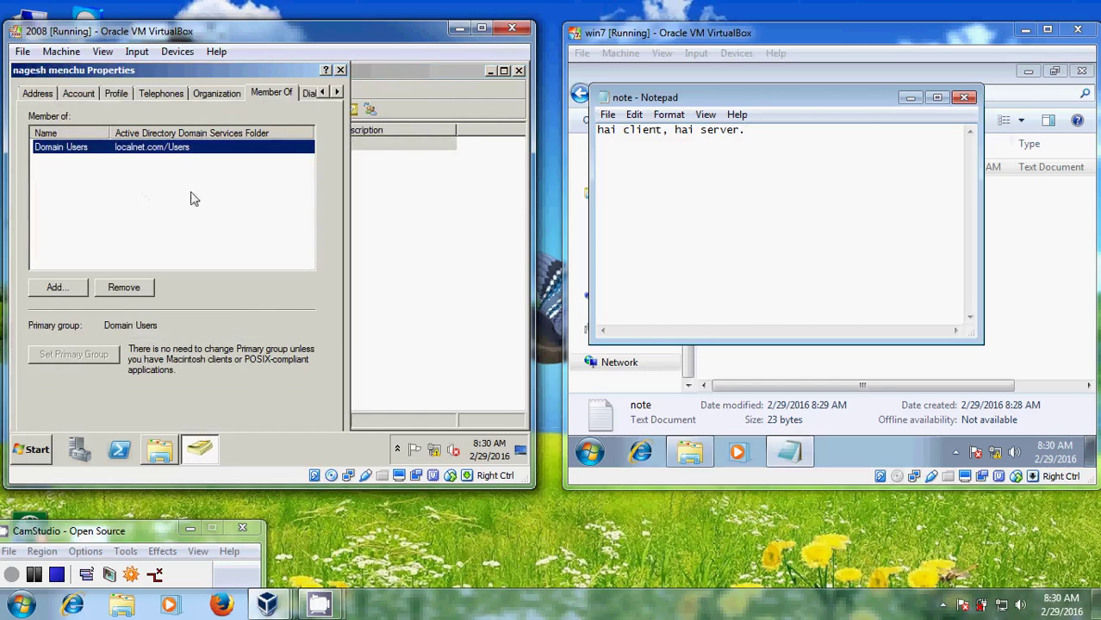
left_click(340, 71)
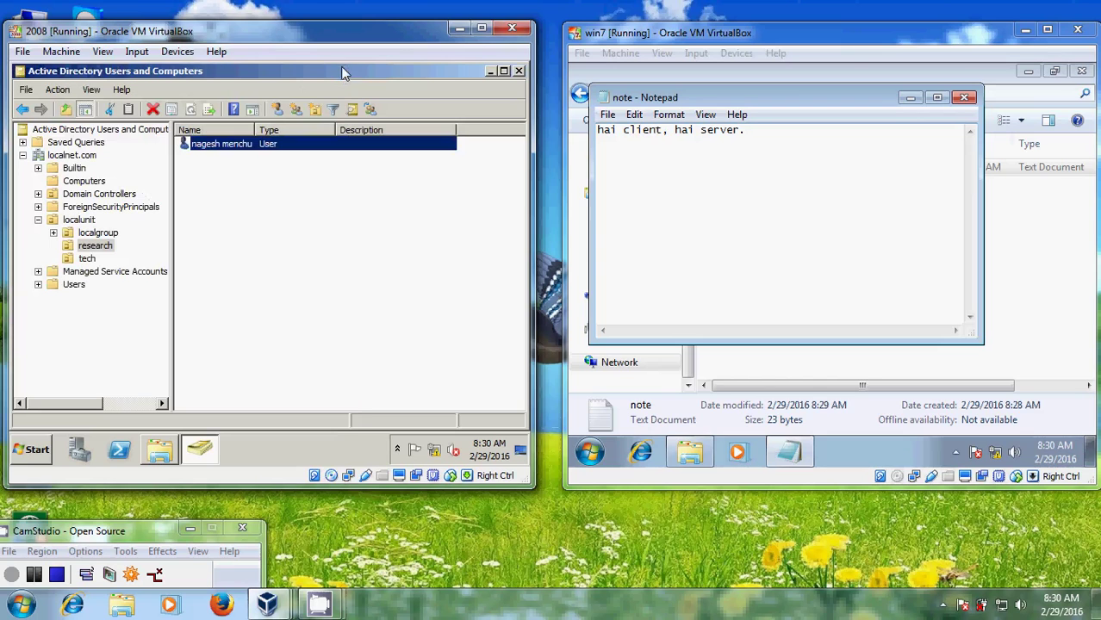
Close Notepad and the shared folder window on win7, then log off
left_click(965, 98)
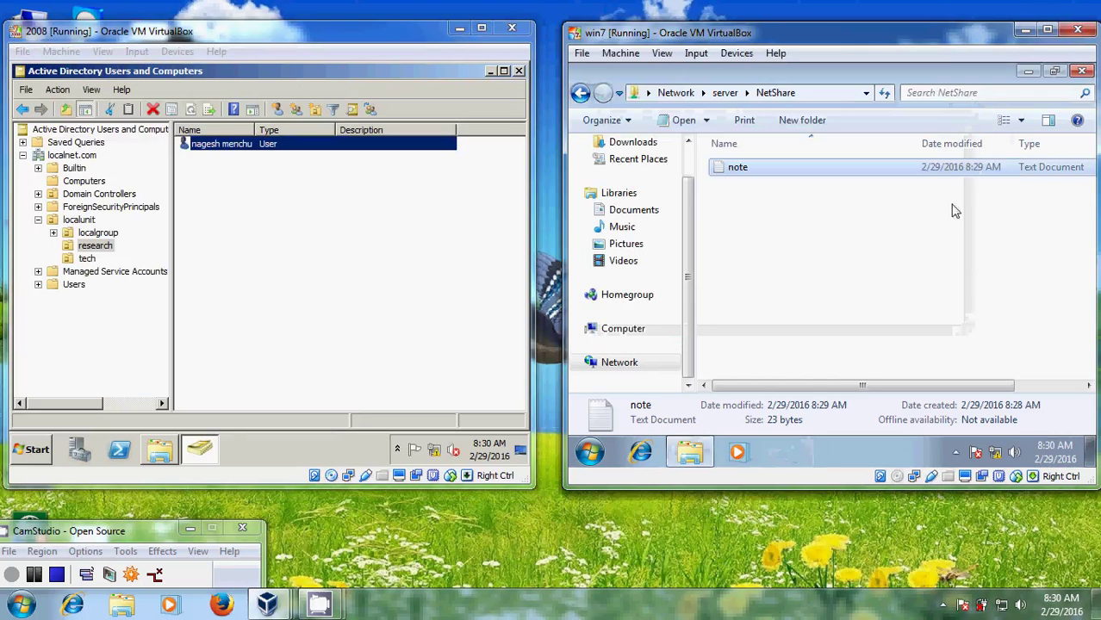
left_click(1084, 73)
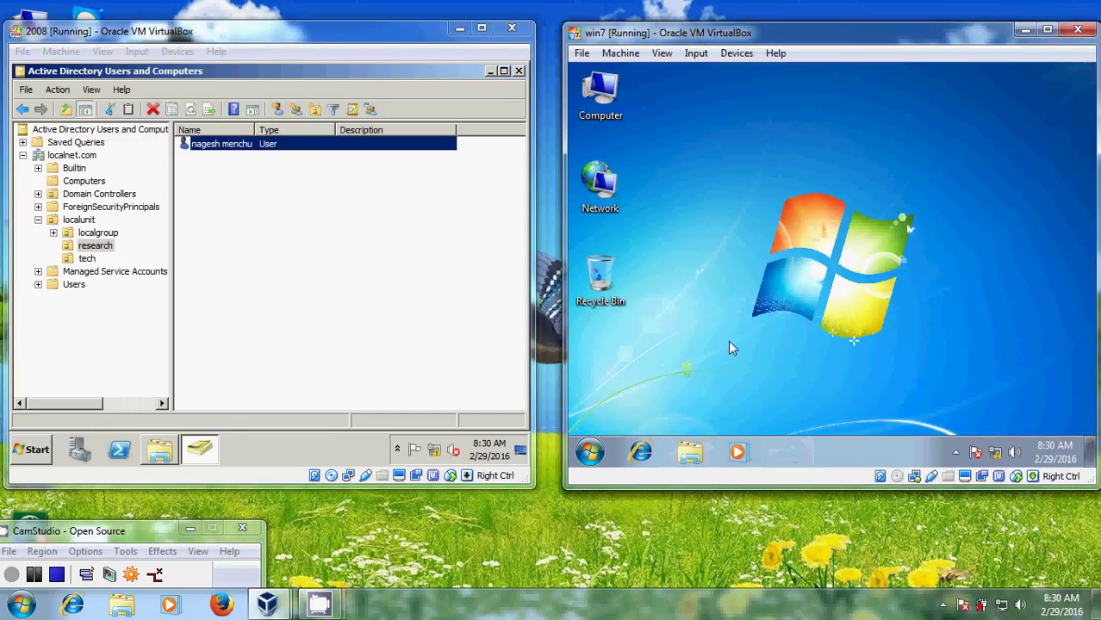
left_click(593, 454)
mouse_move(851, 410)
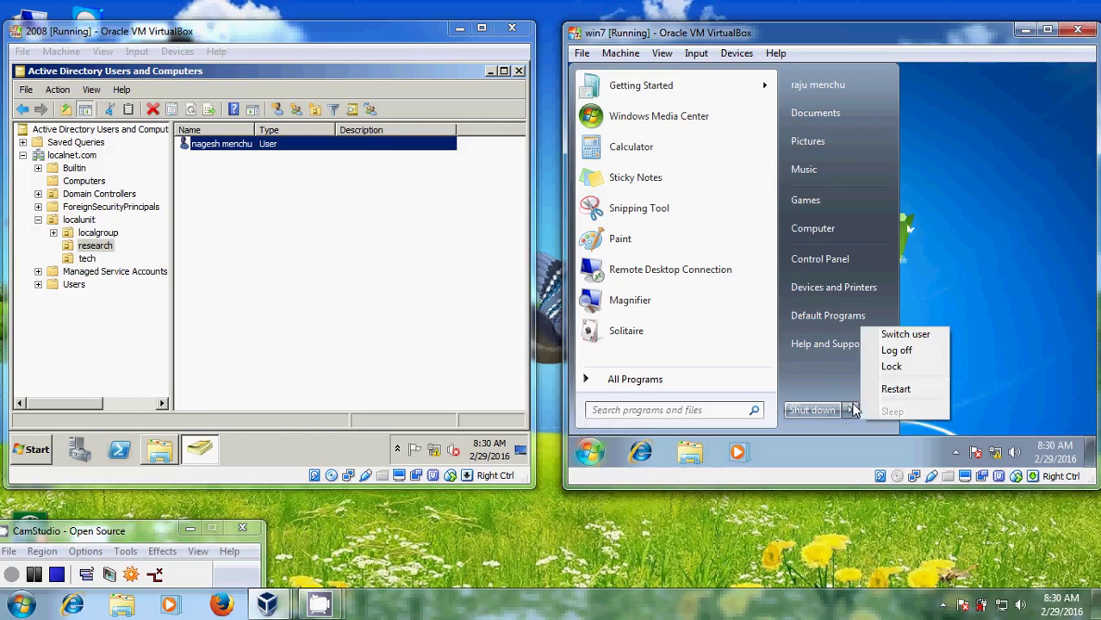
left_click(896, 351)
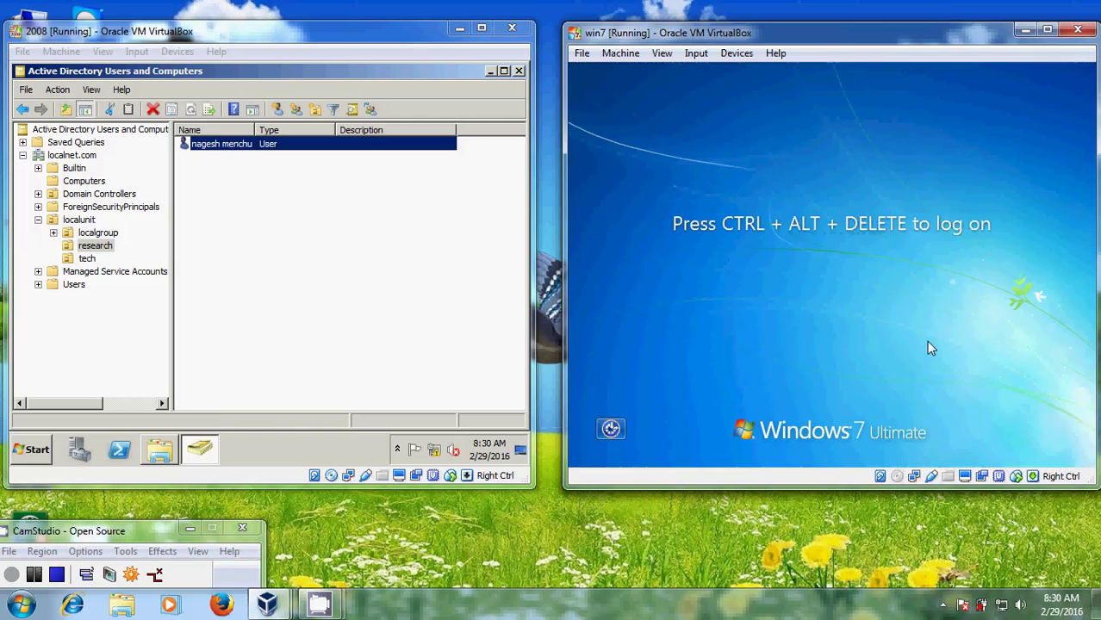
Send Ctrl-Alt-Del, choose Other User and enter the research user's user name
left_click(696, 54)
mouse_move(746, 74)
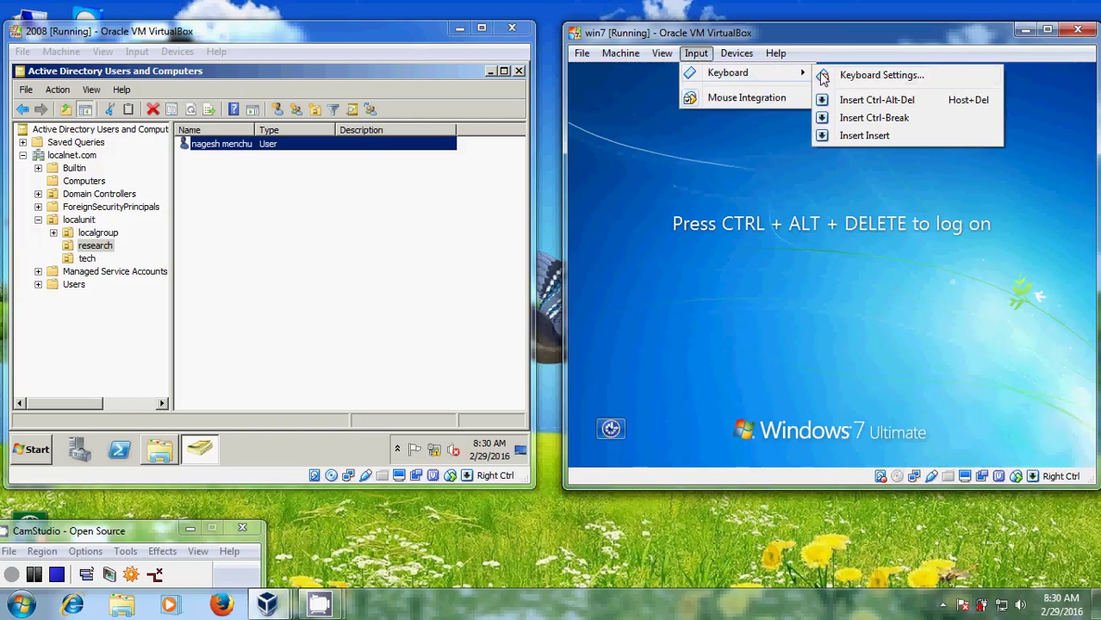
left_click(932, 102)
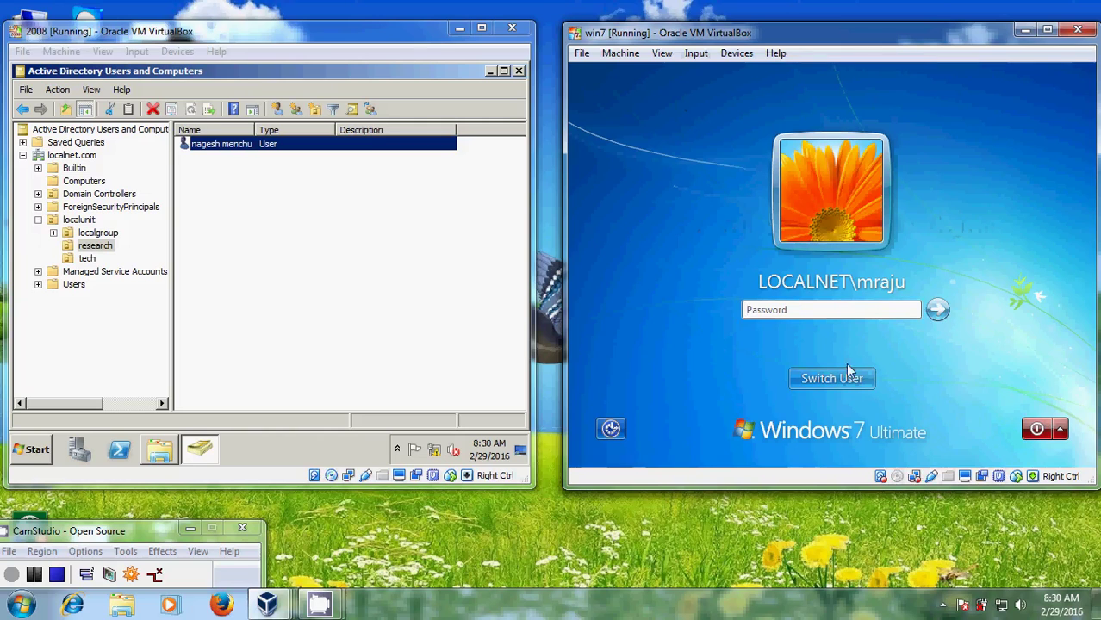
left_click(827, 382)
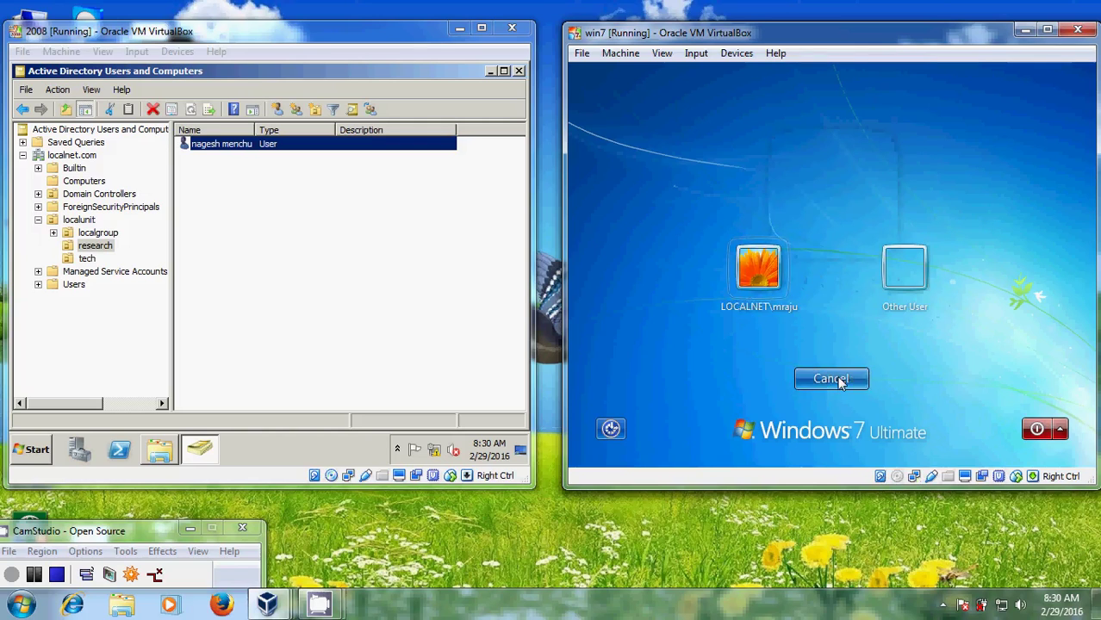
left_click(912, 273)
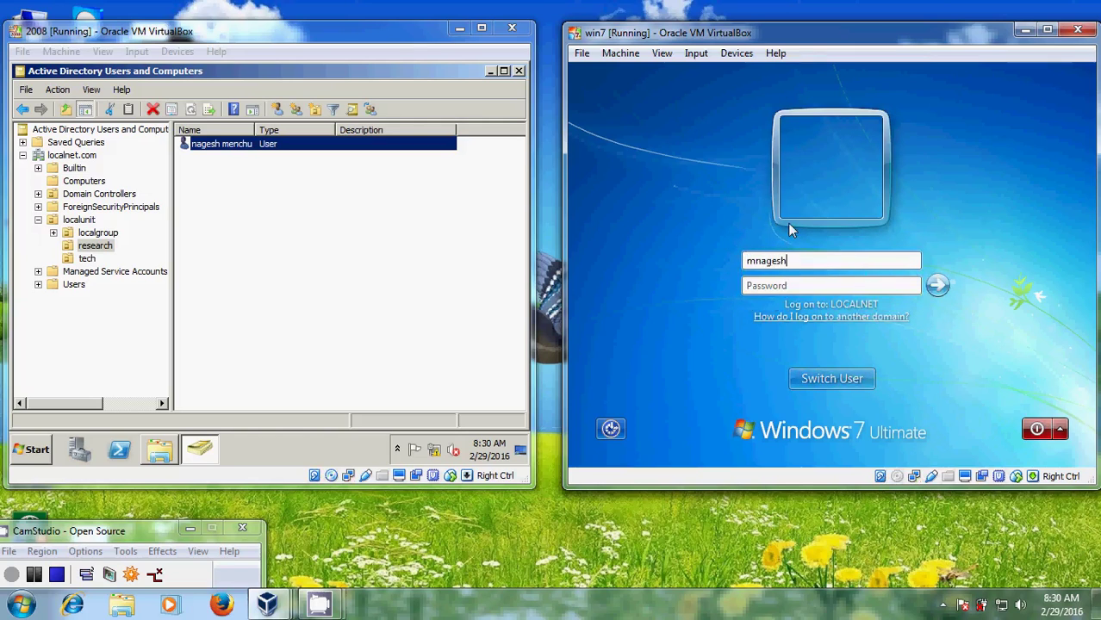
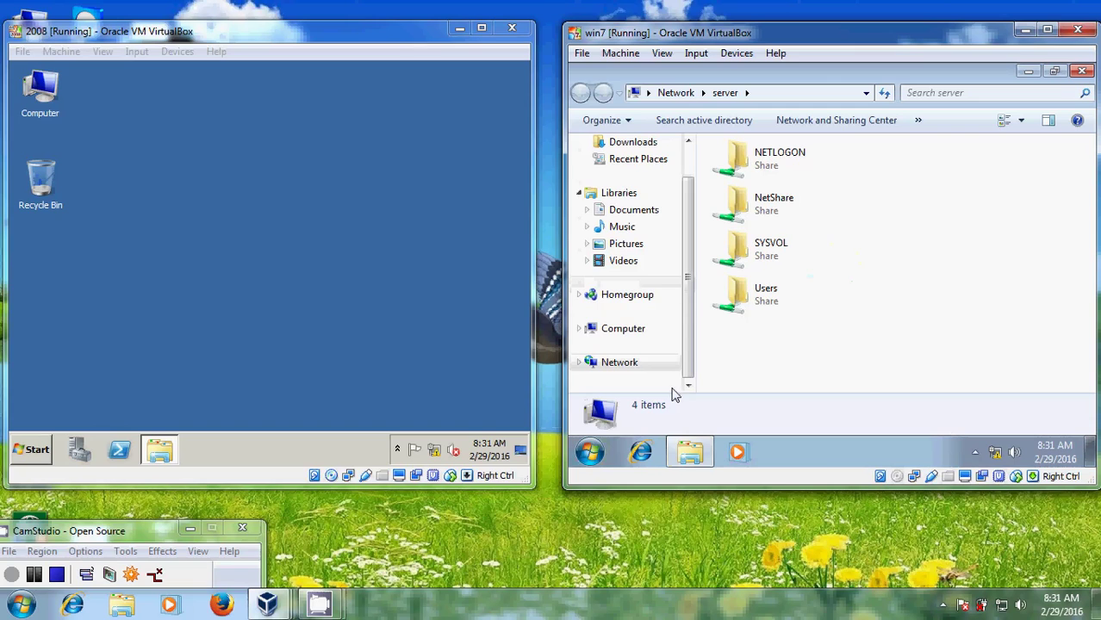
Open the note file in the server's NetShare and add a new line of text
double_click(840, 209)
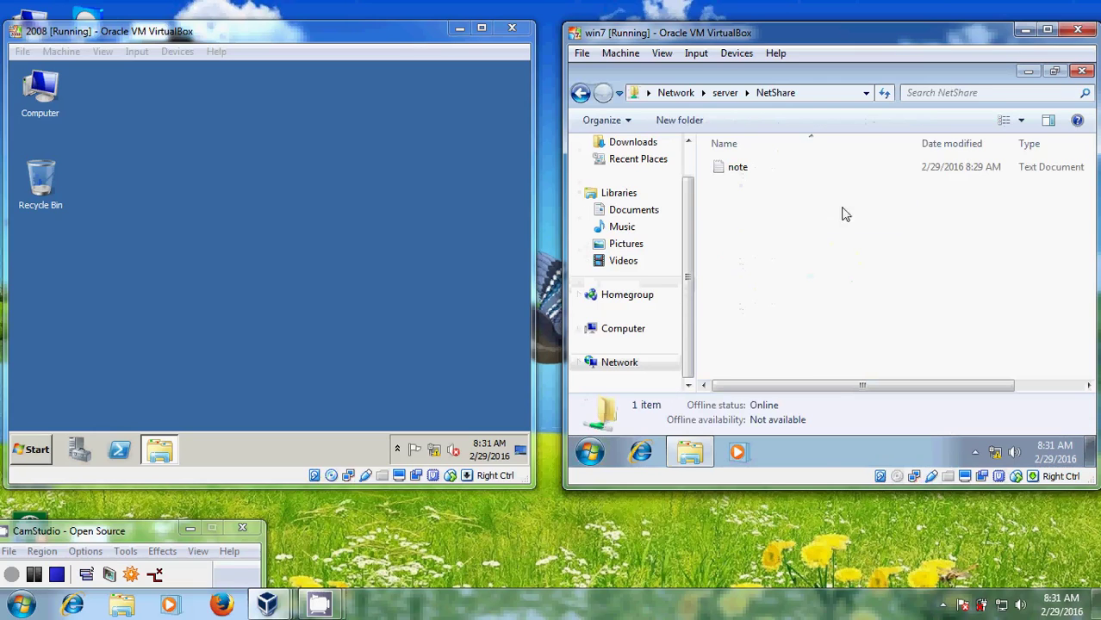
double_click(784, 170)
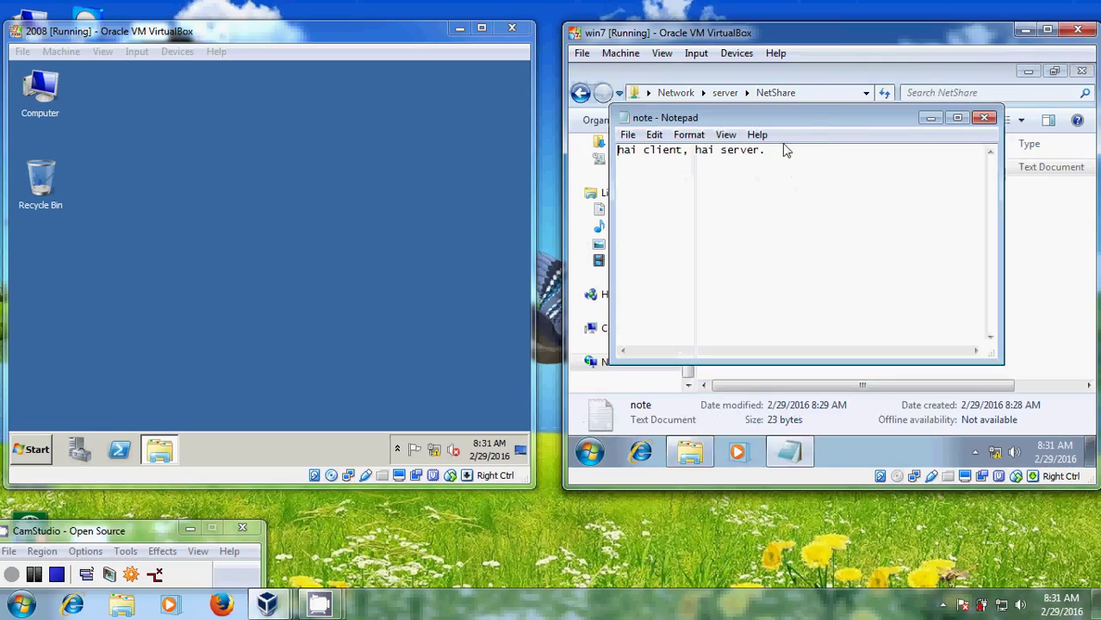
left_click_drag(806, 116, 856, 130)
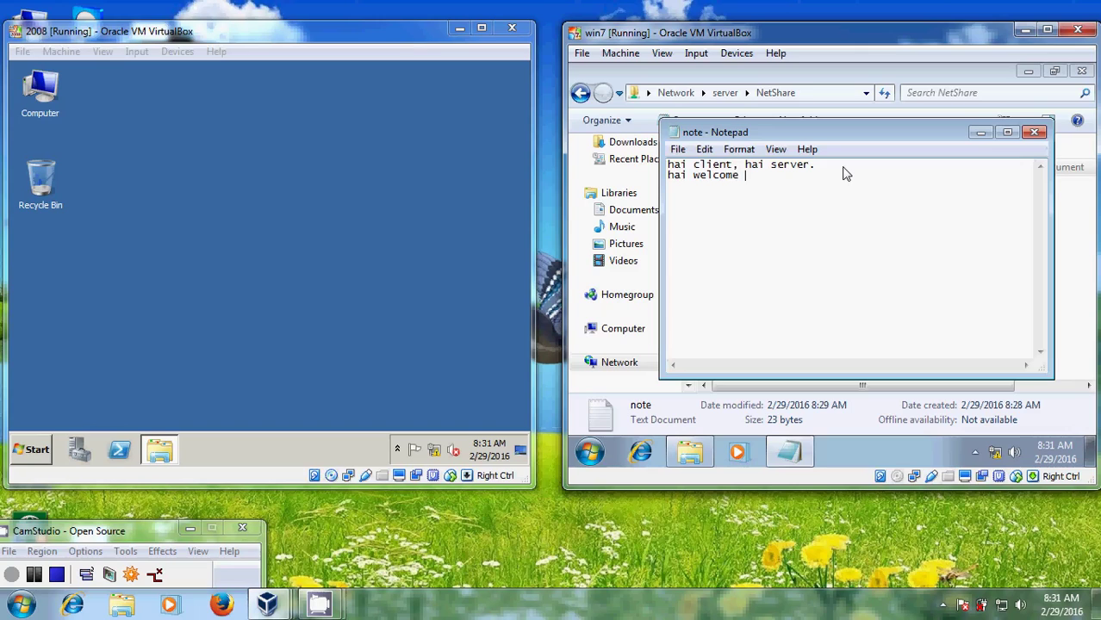
type("gain, mr server.")
Try to save over note.txt, acknowledge Access denied, and close Notepad without saving
left_click(678, 149)
left_click(743, 211)
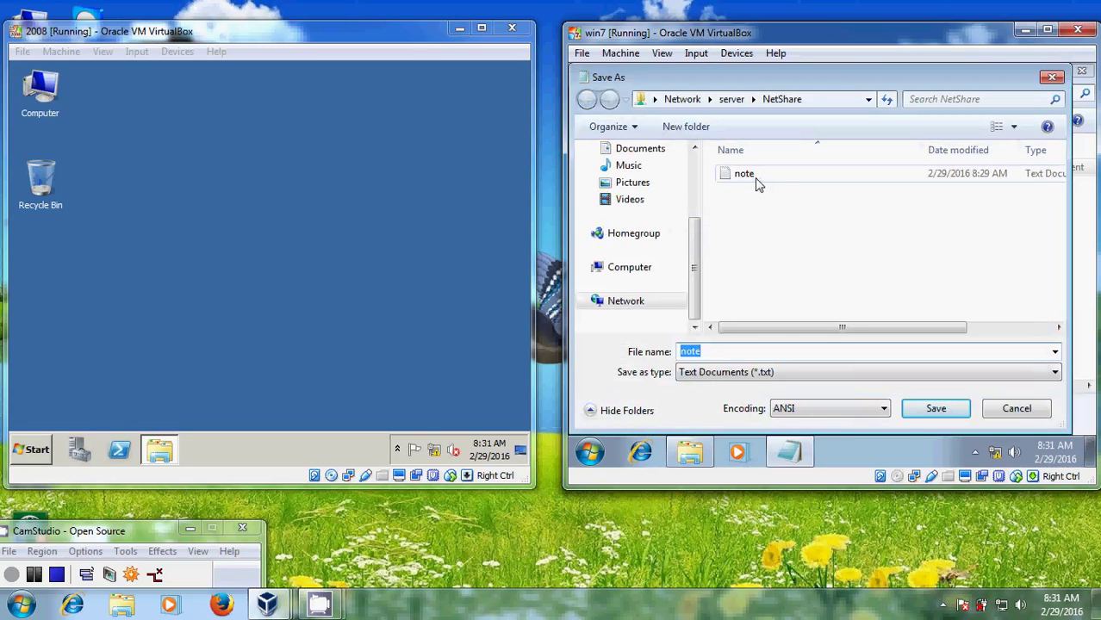
left_click(755, 178)
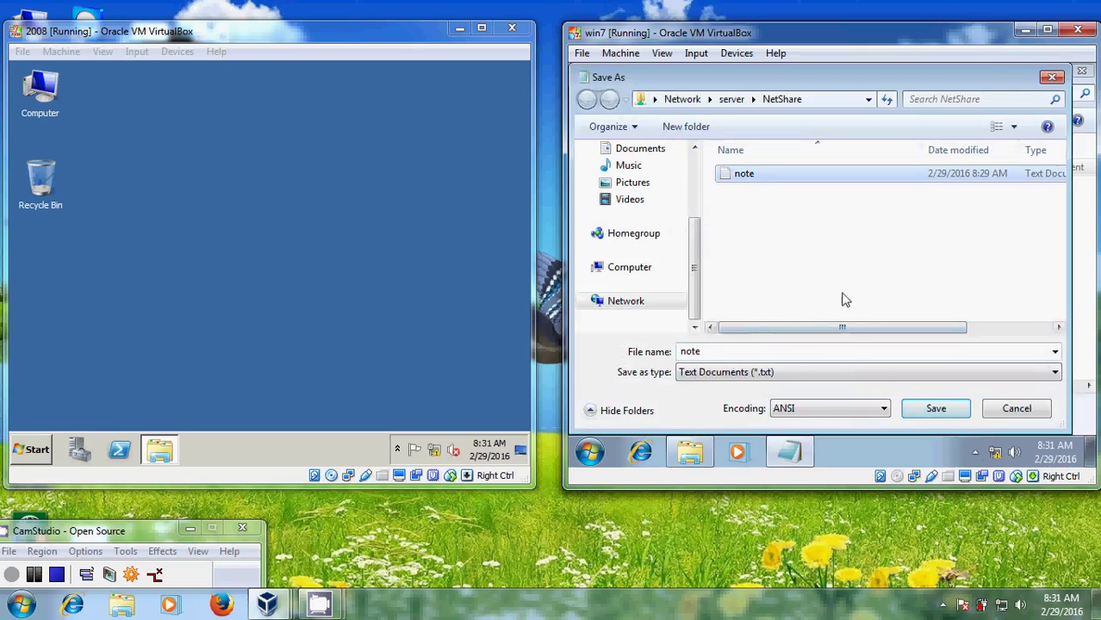
left_click(937, 411)
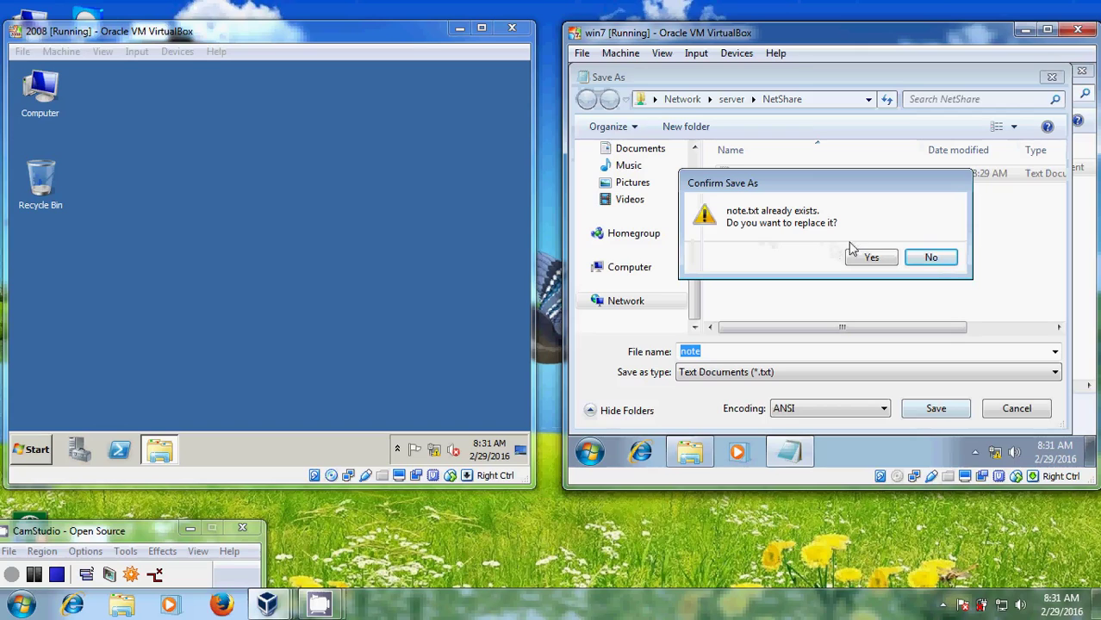
left_click(874, 257)
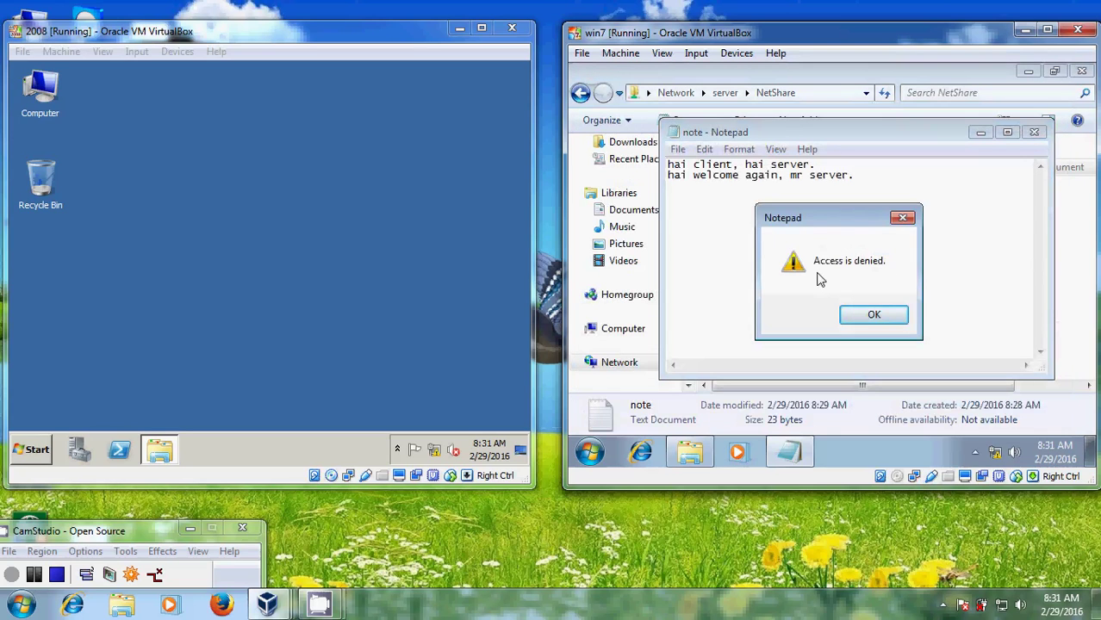
left_click(899, 319)
left_click(1035, 133)
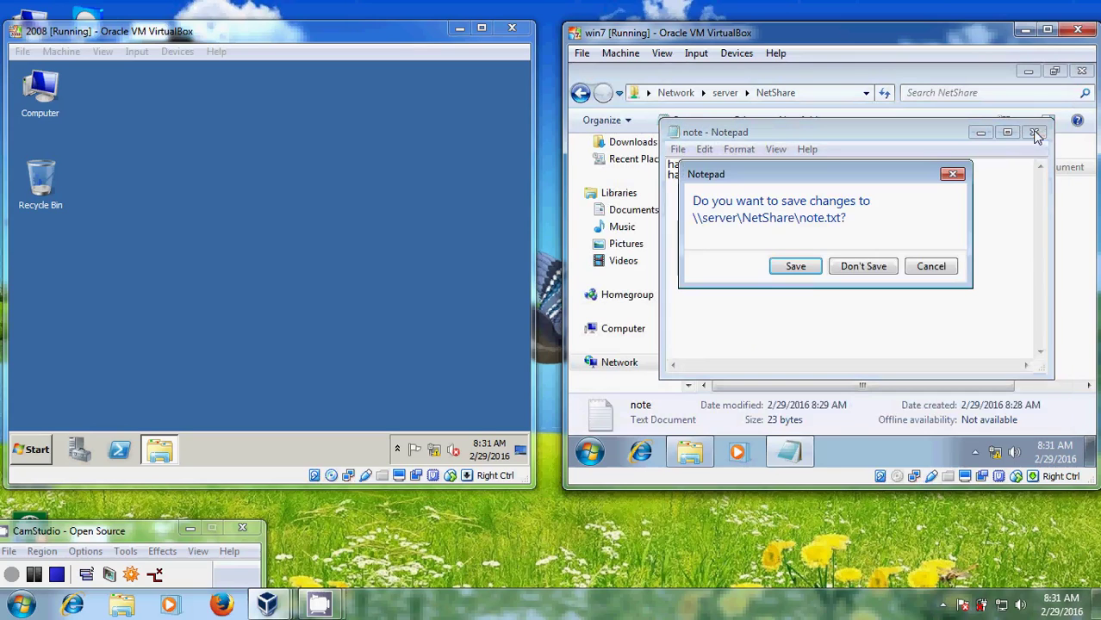
left_click(863, 269)
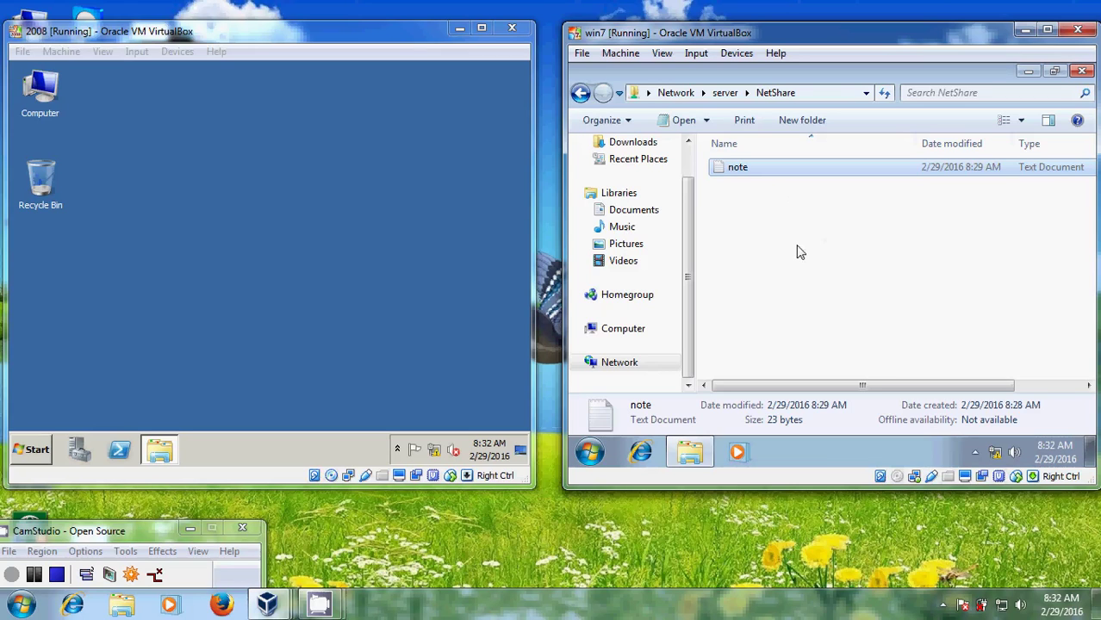
Open C:\NetShare's Security properties and review the Domain Users and Administrators permissions
left_click(37, 449)
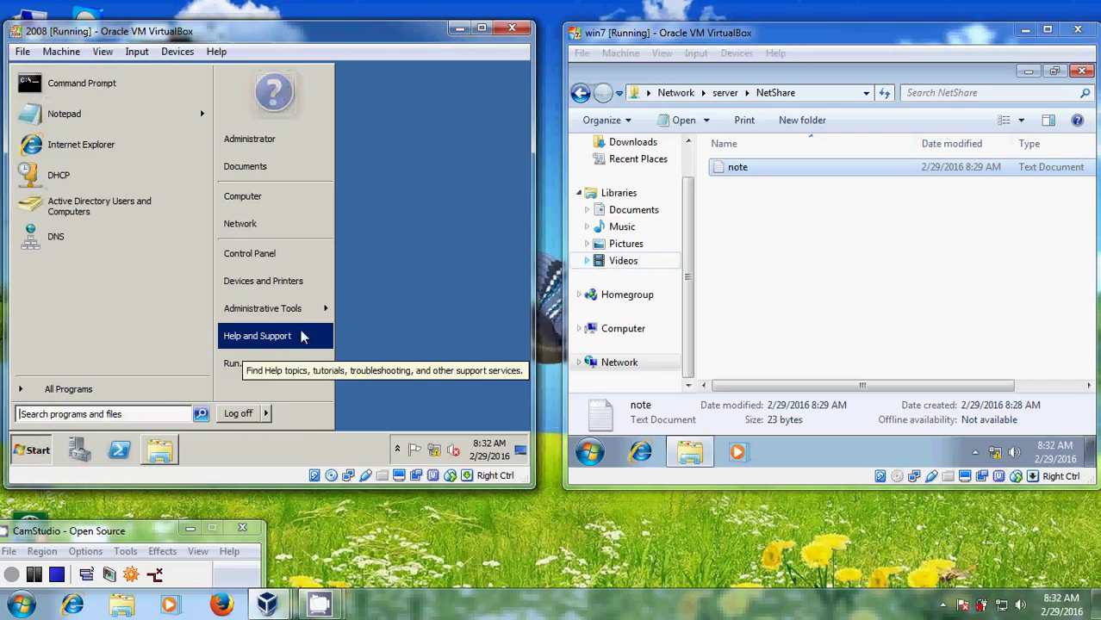
mouse_move(321, 316)
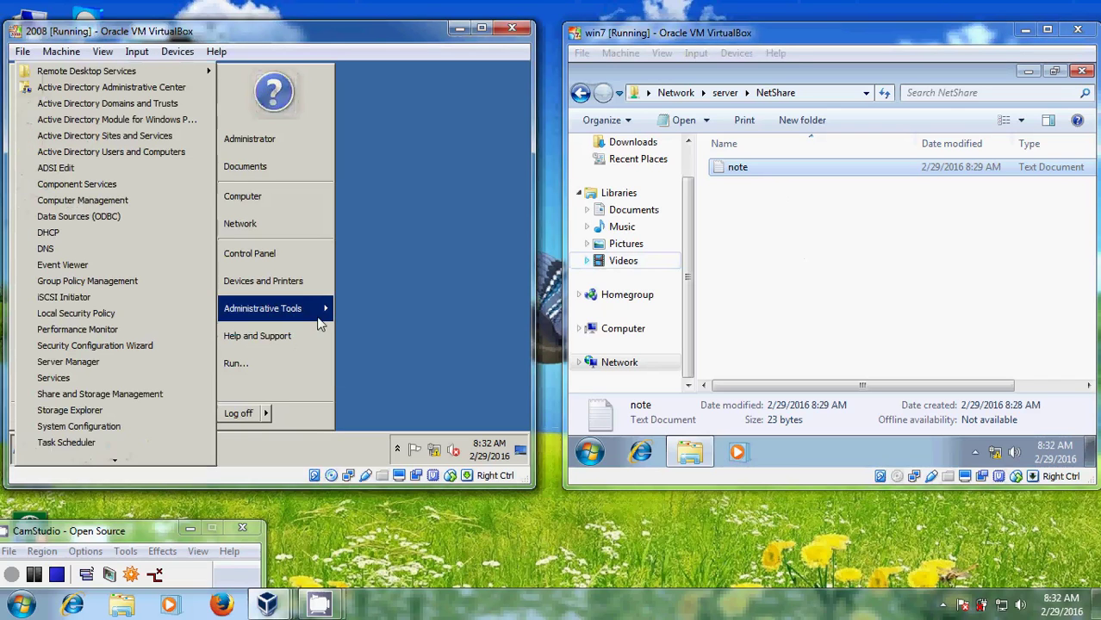
left_click(376, 264)
double_click(43, 94)
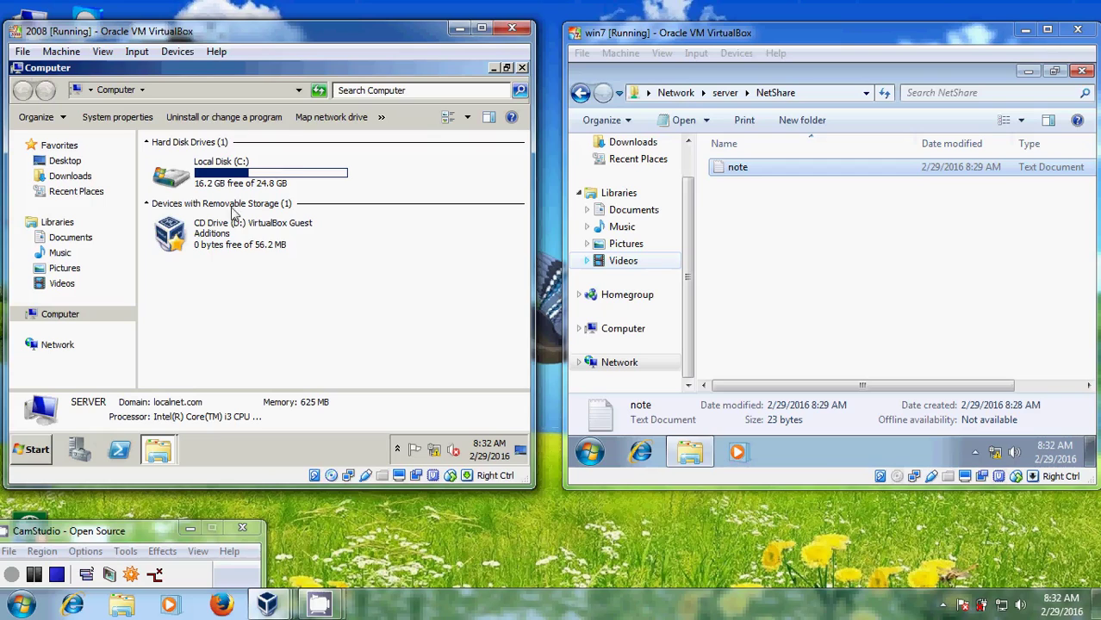
double_click(268, 176)
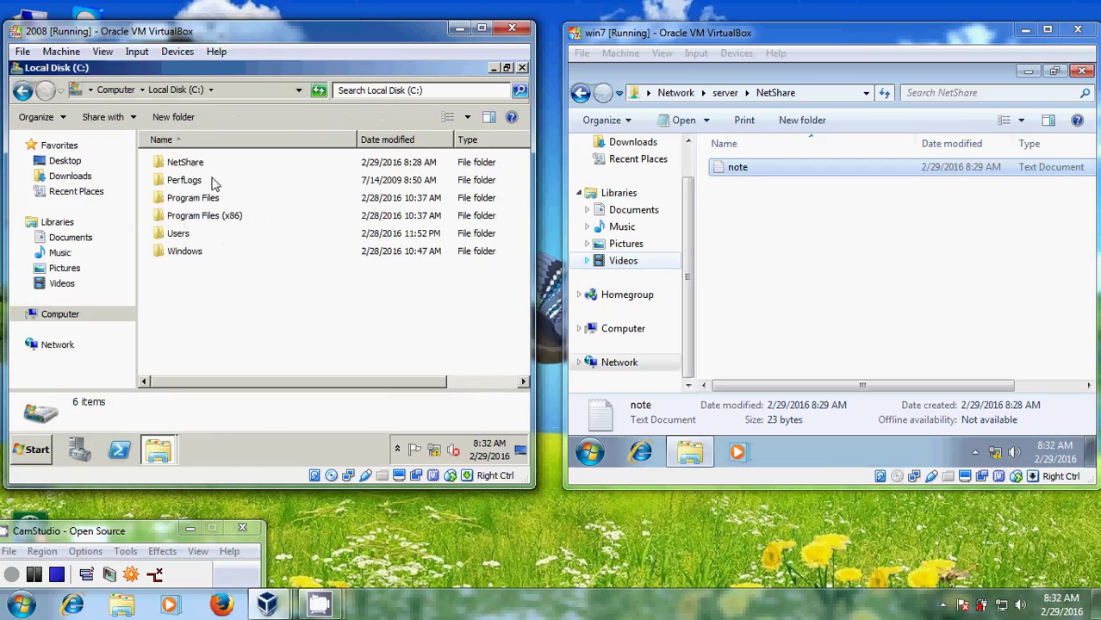
left_click(195, 167)
right_click(195, 168)
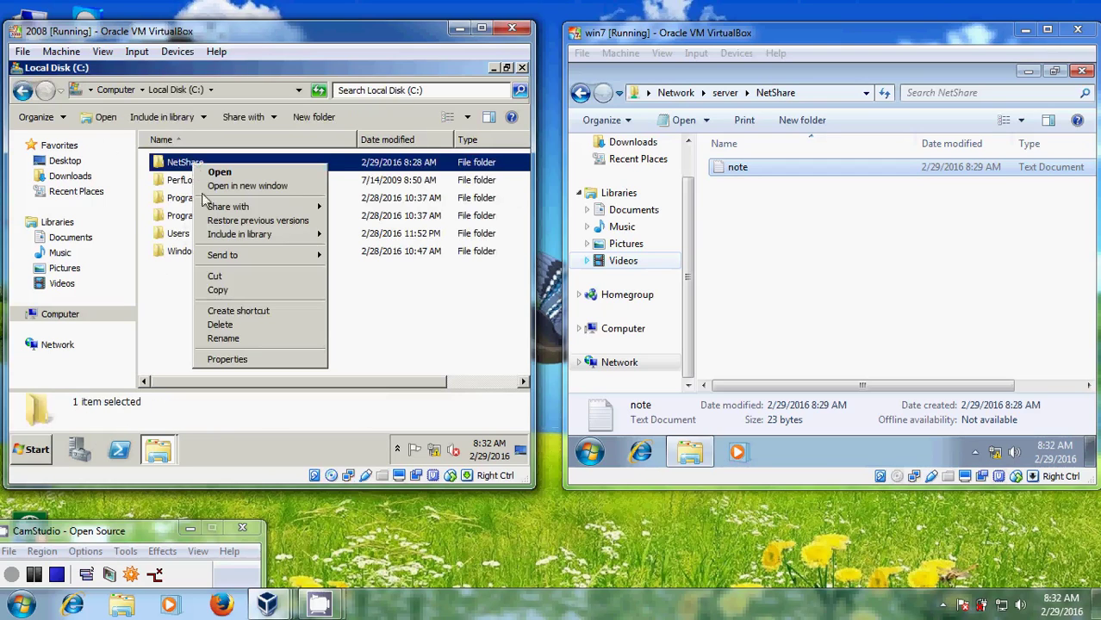
left_click(261, 360)
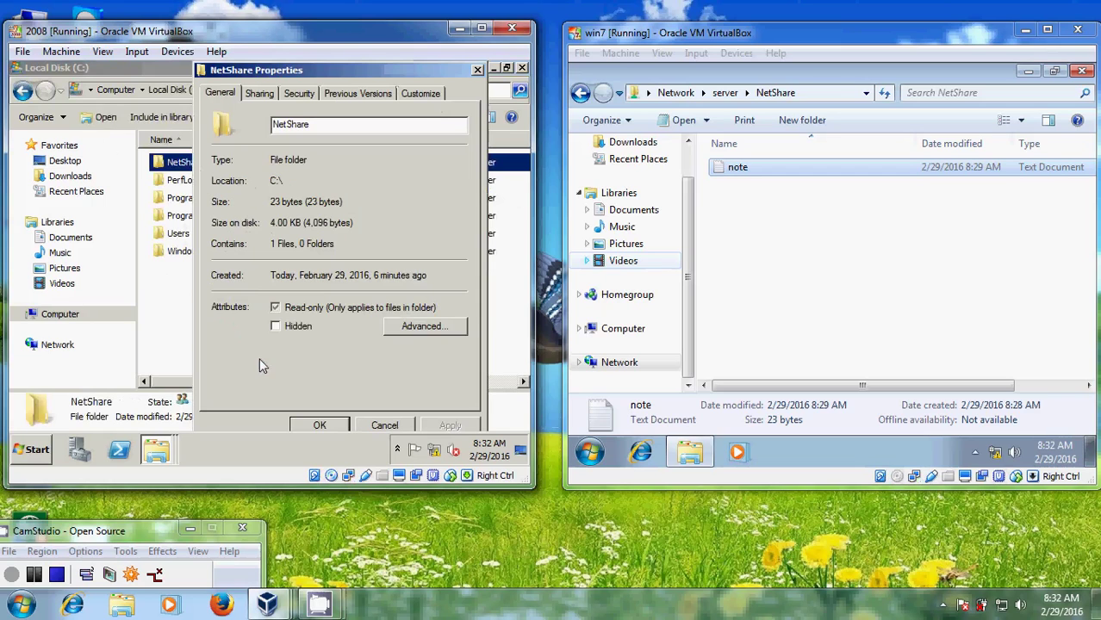
left_click(302, 93)
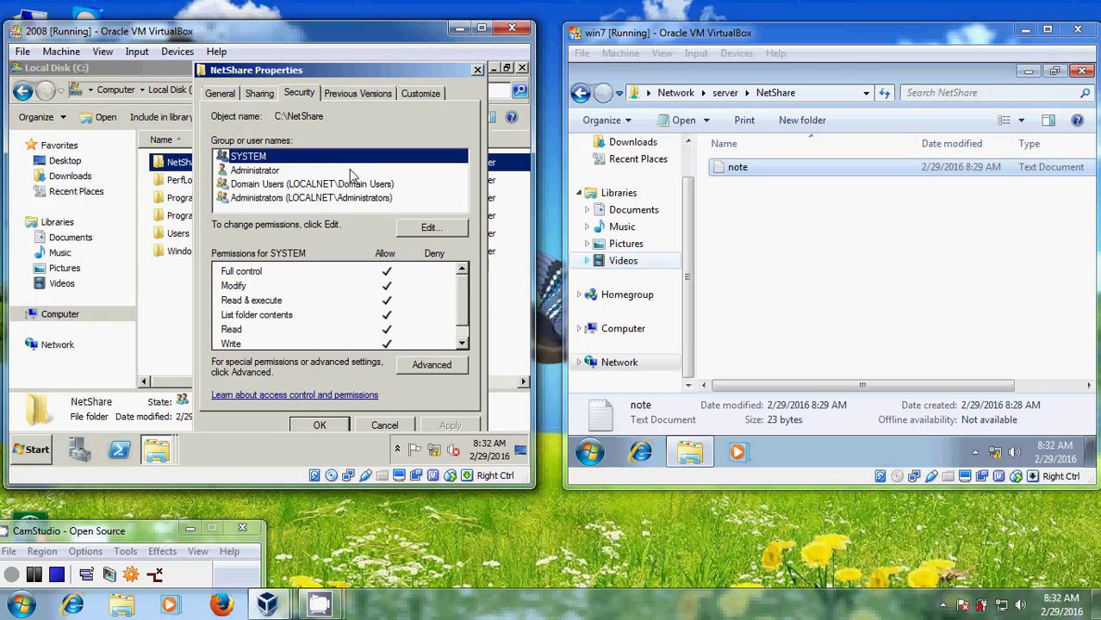
left_click(295, 186)
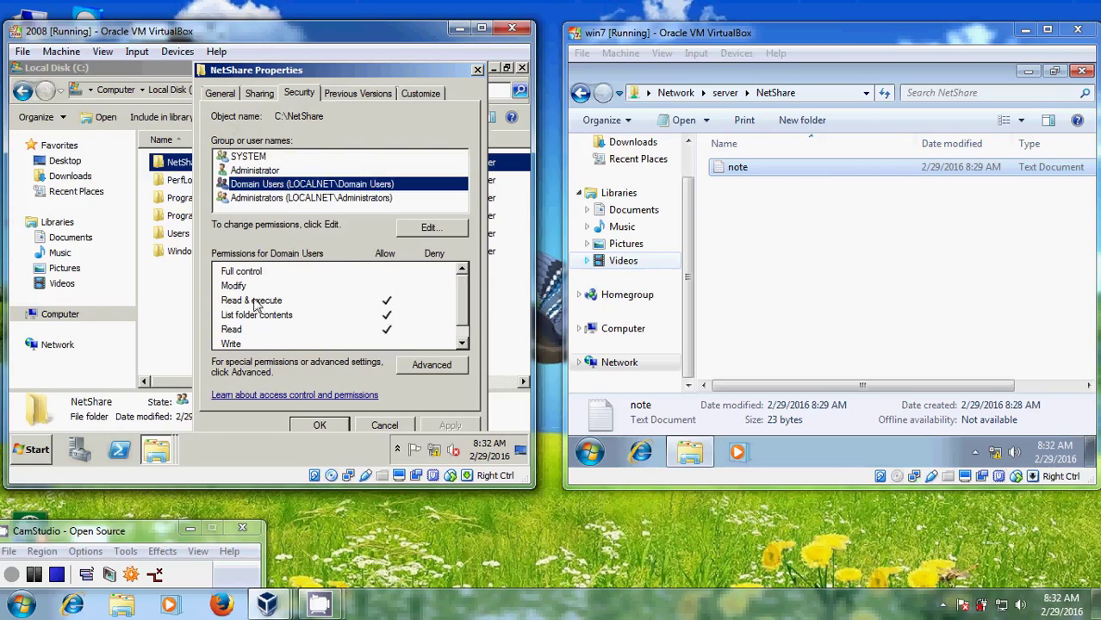
left_click(272, 200)
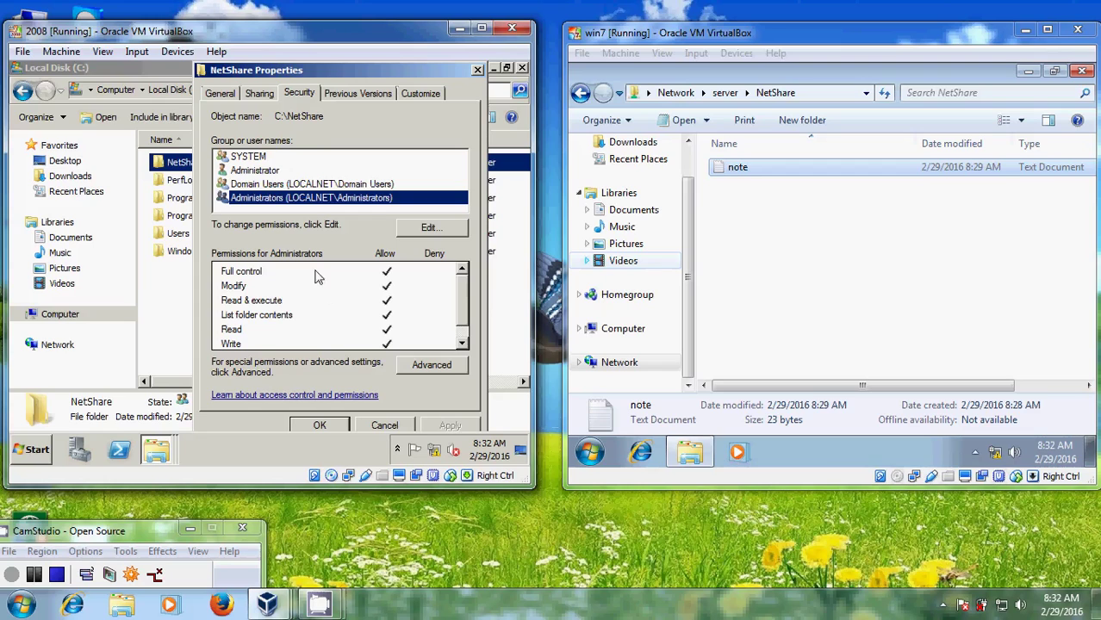
left_click(293, 185)
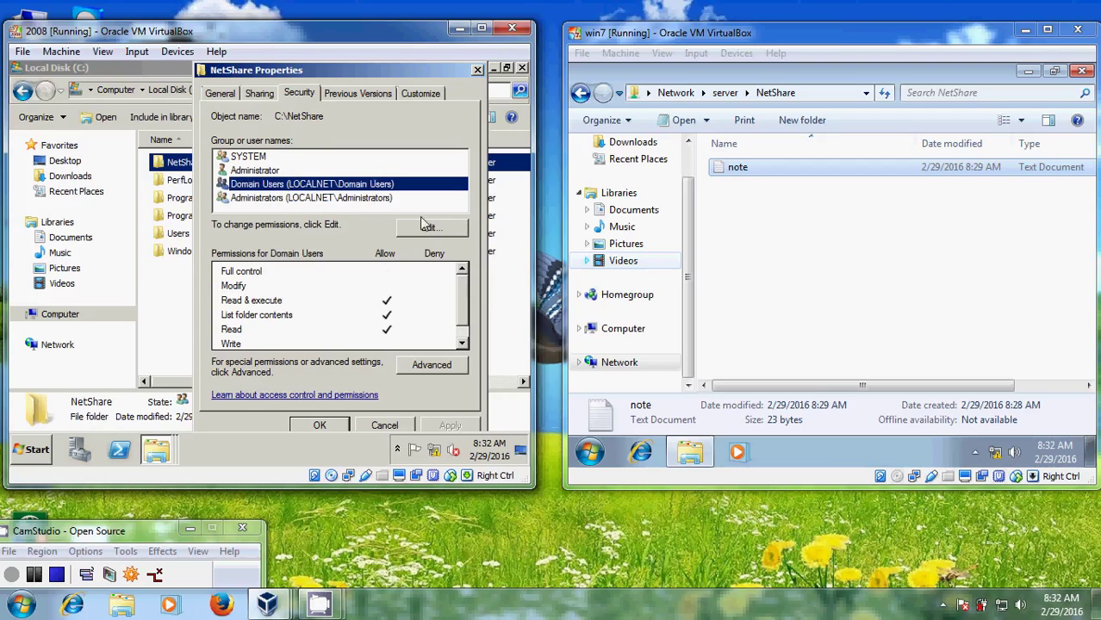
Grant Domain Users Allow Modify on NetShare, apply, and close the dialogs
left_click(443, 228)
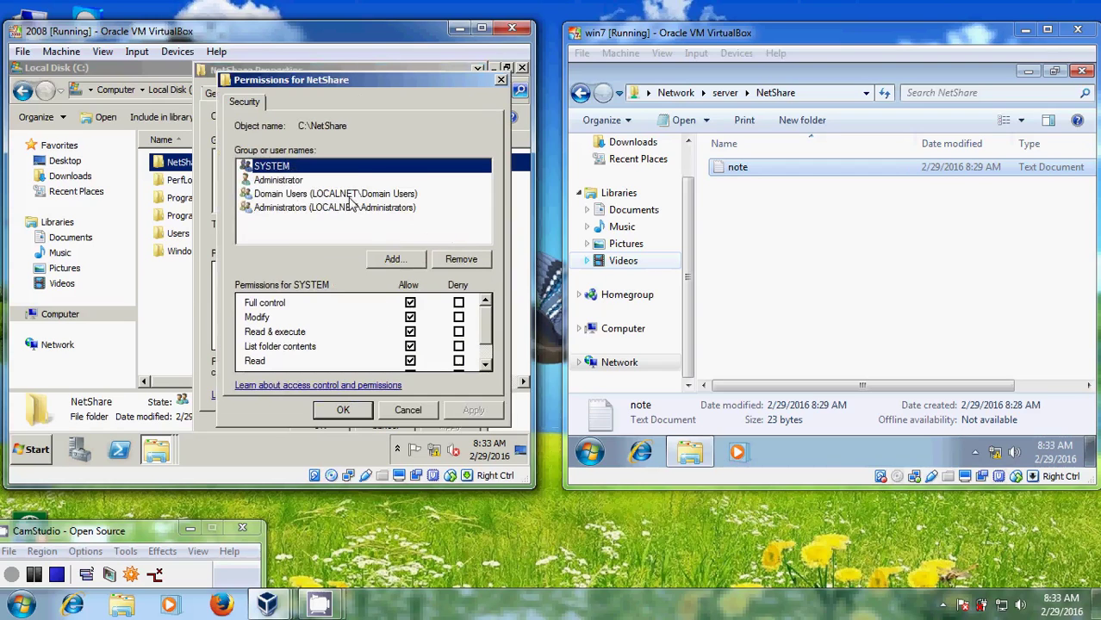
left_click(300, 195)
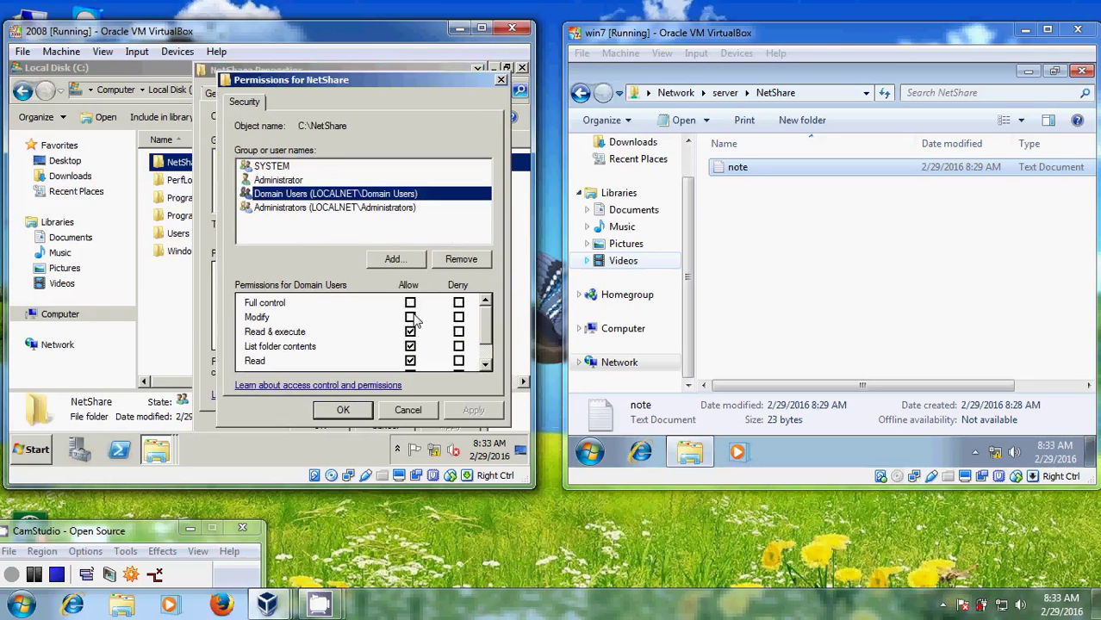
left_click(412, 318)
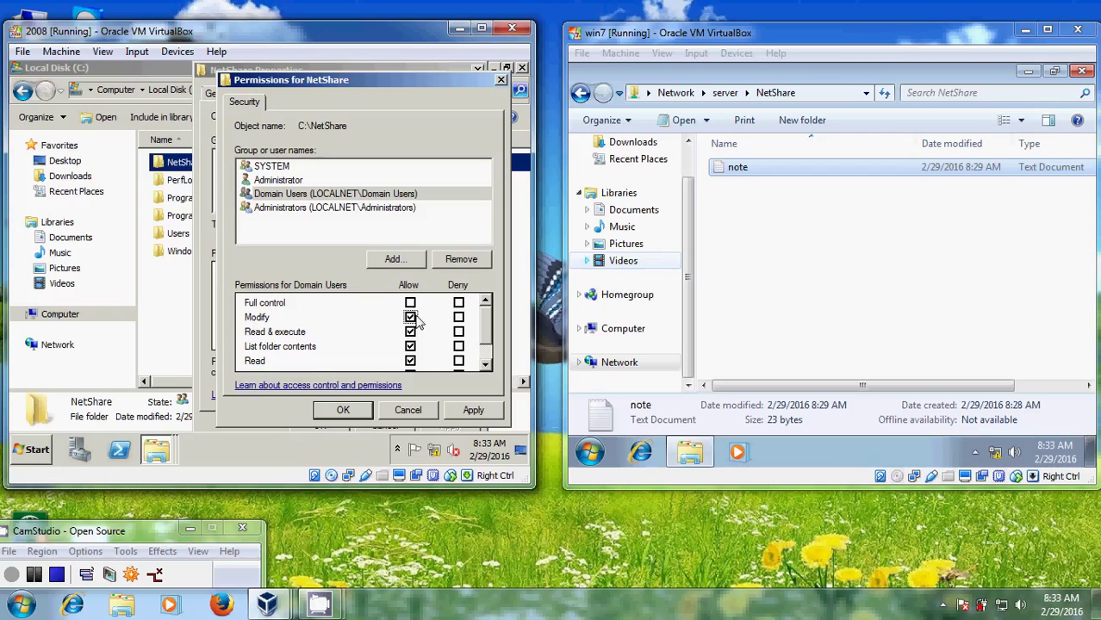
left_click(475, 411)
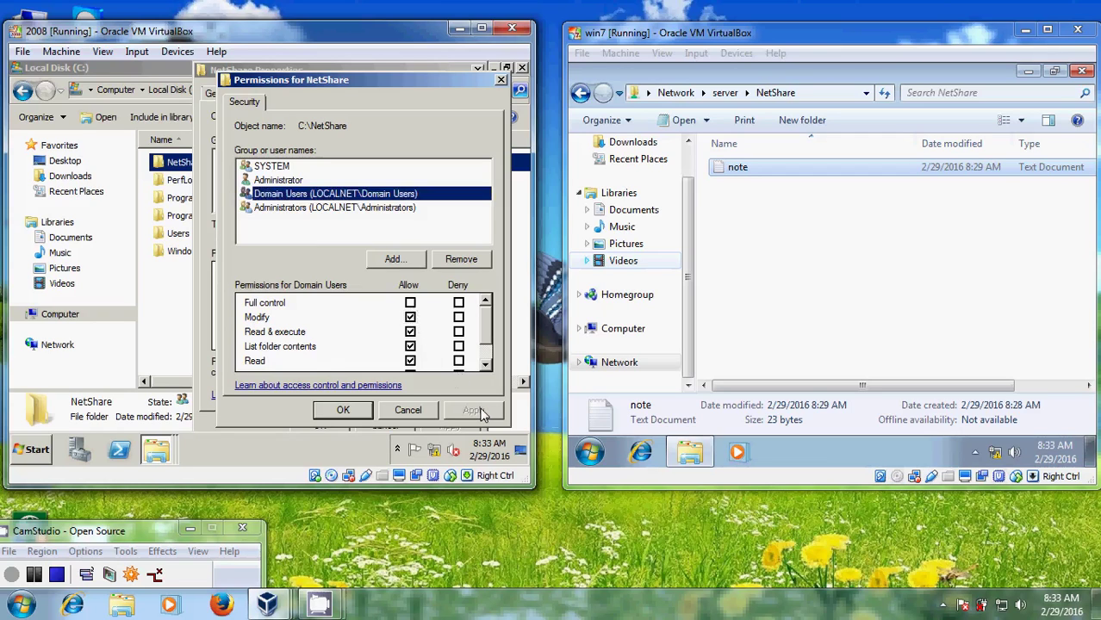
left_click(347, 410)
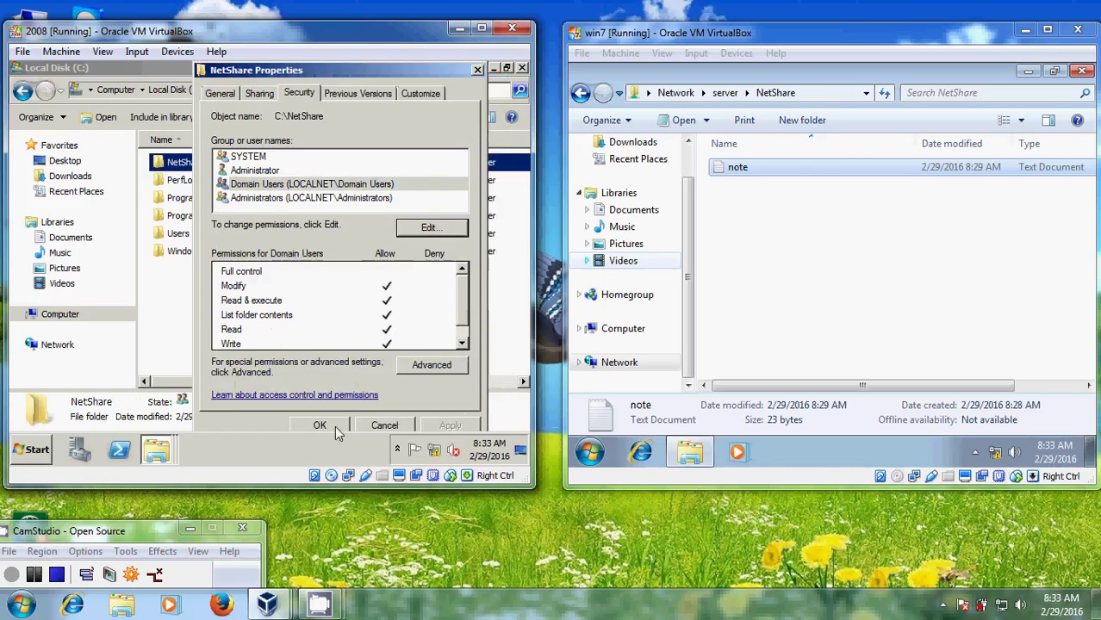
left_click(319, 423)
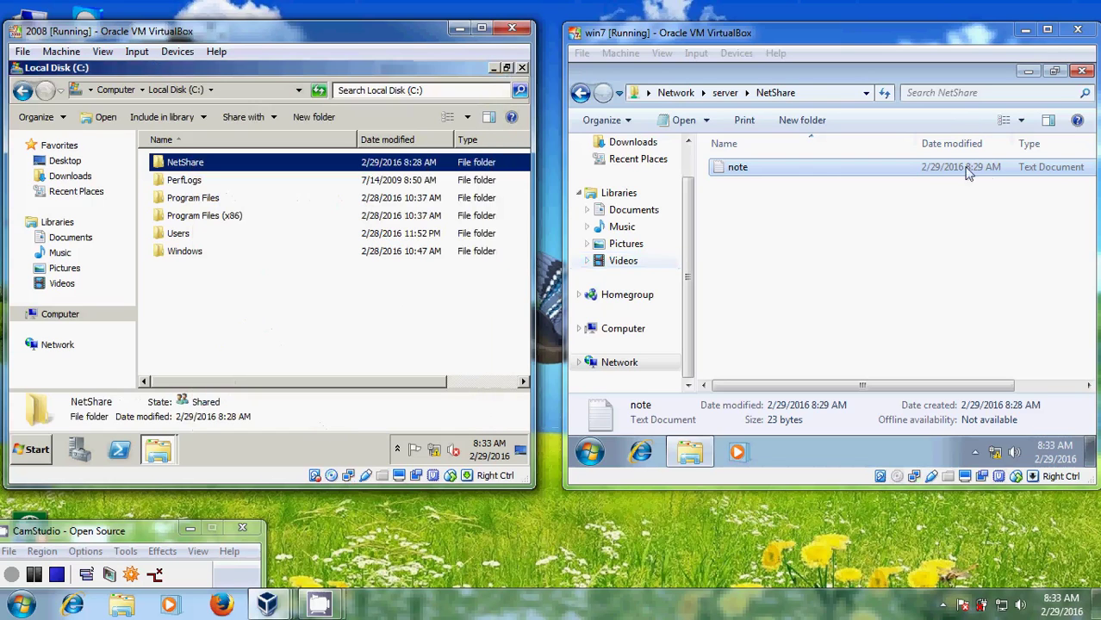
Reopen the client's note, add the line 'Hai server. I am back.', save, and close Notepad
left_click(781, 267)
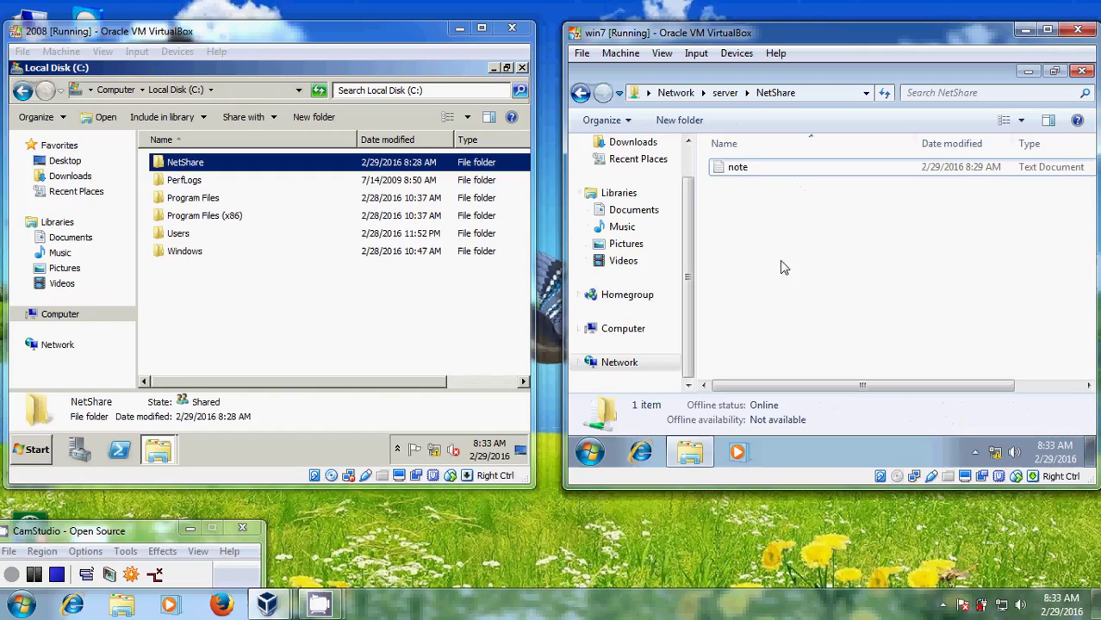
double_click(809, 170)
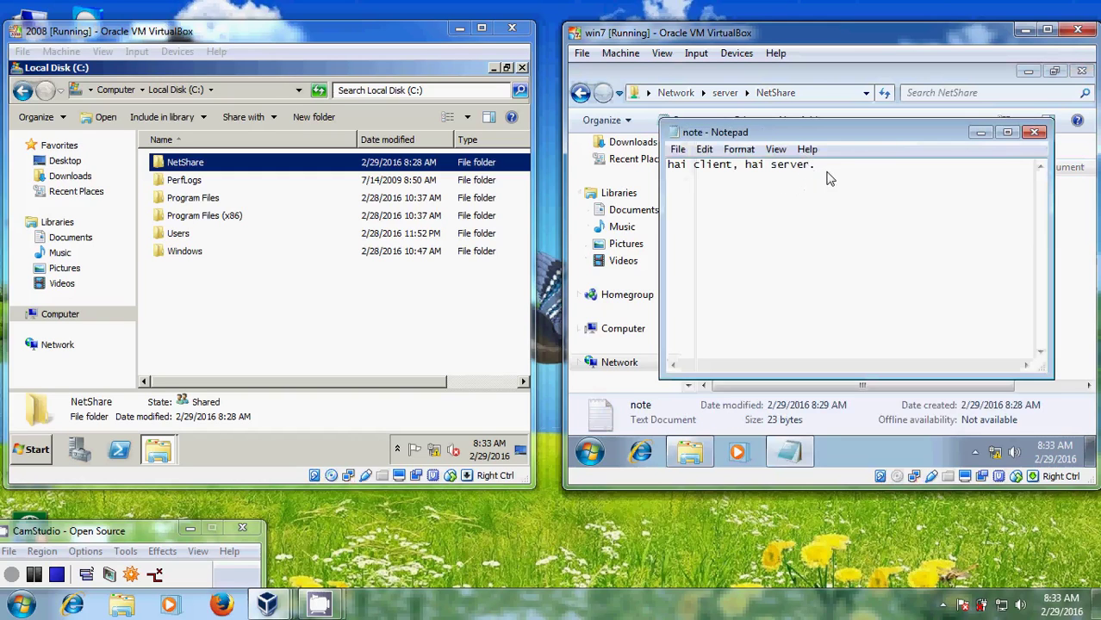
key("Return")
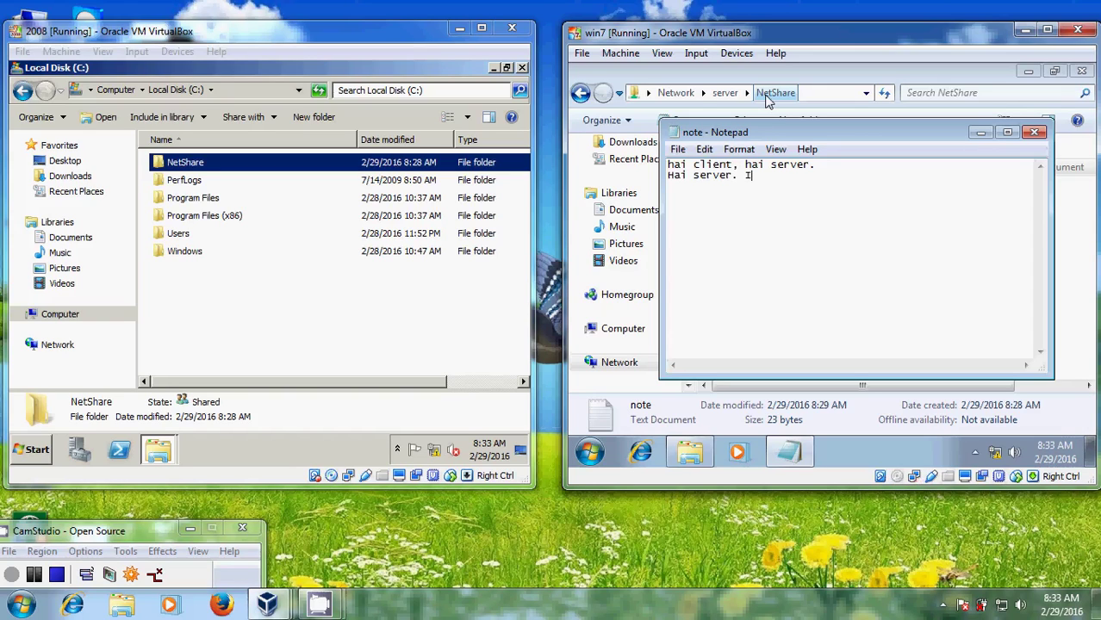
type("am back.")
left_click(678, 151)
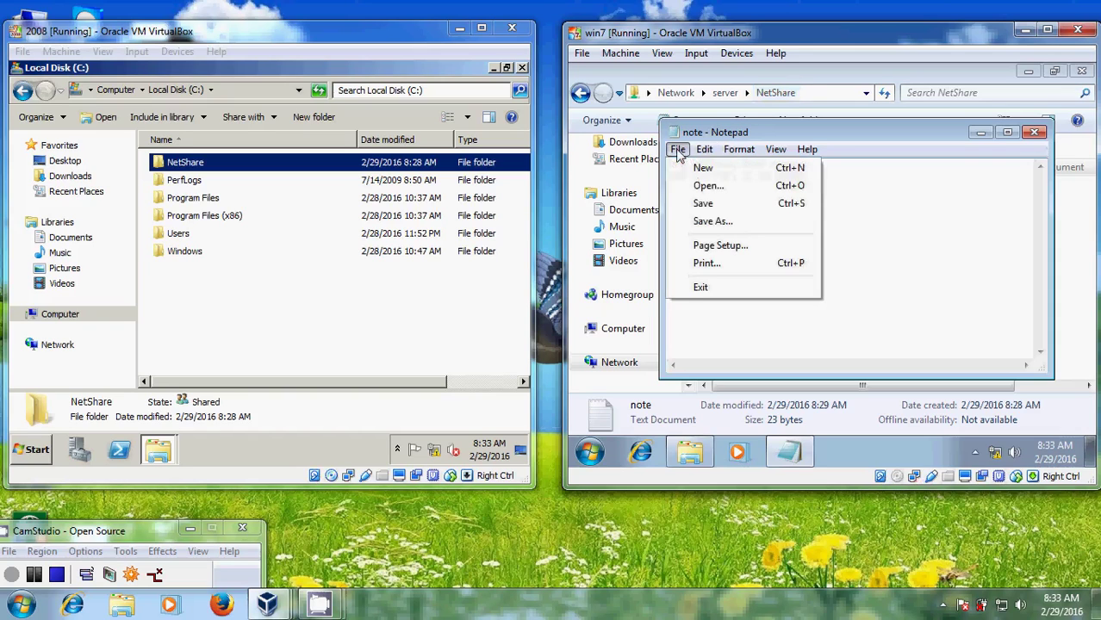
left_click(723, 210)
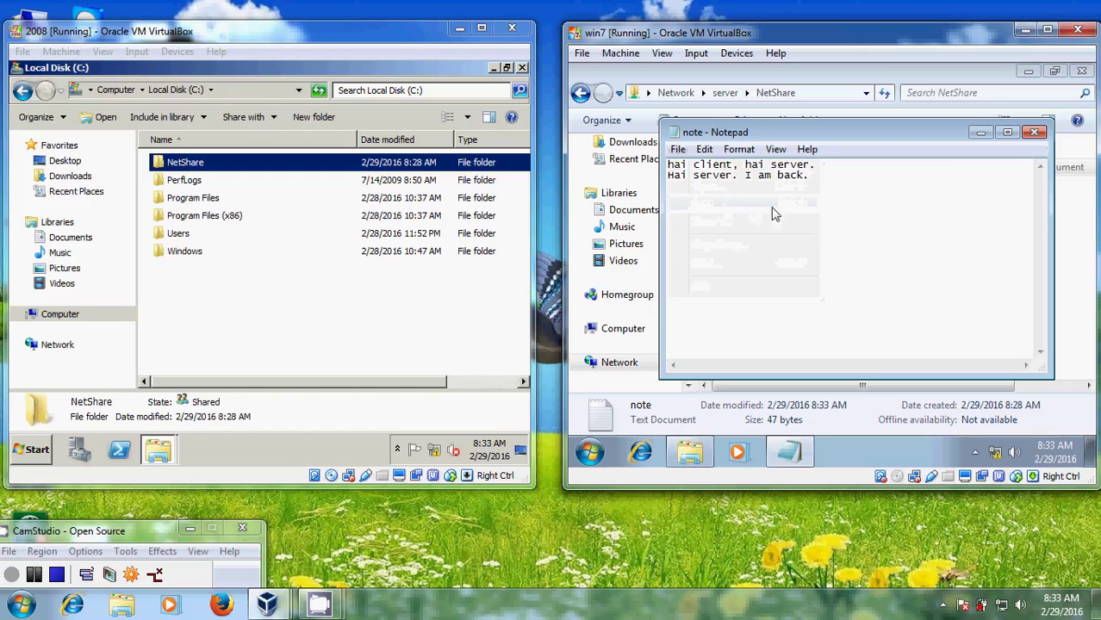
left_click(1034, 132)
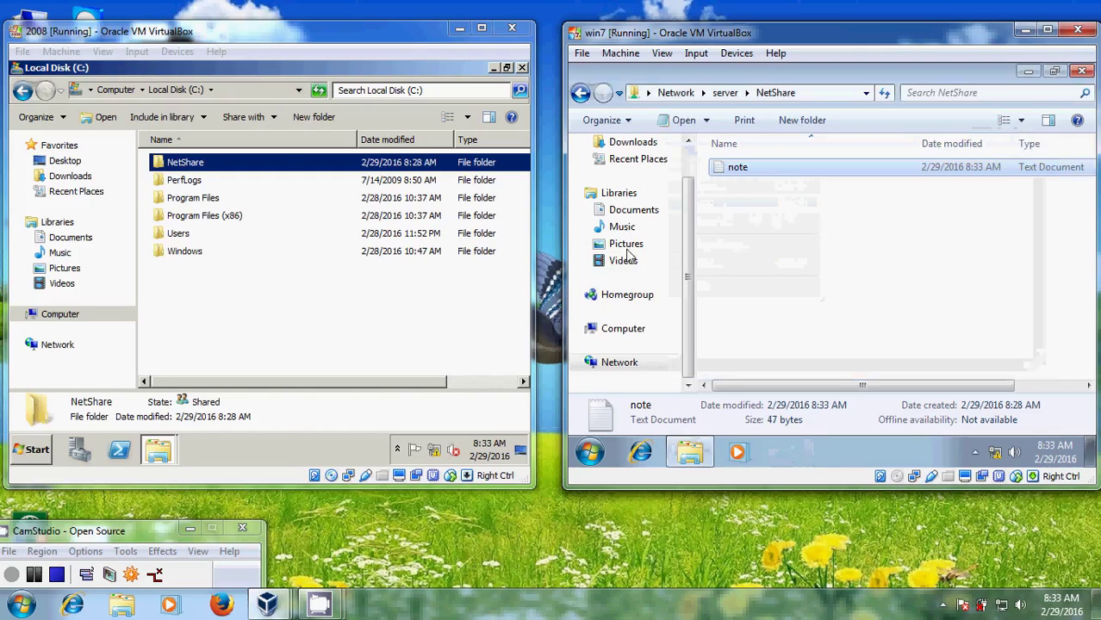
Open the note in the server's NetShare to read the client's new line, then close it
double_click(201, 164)
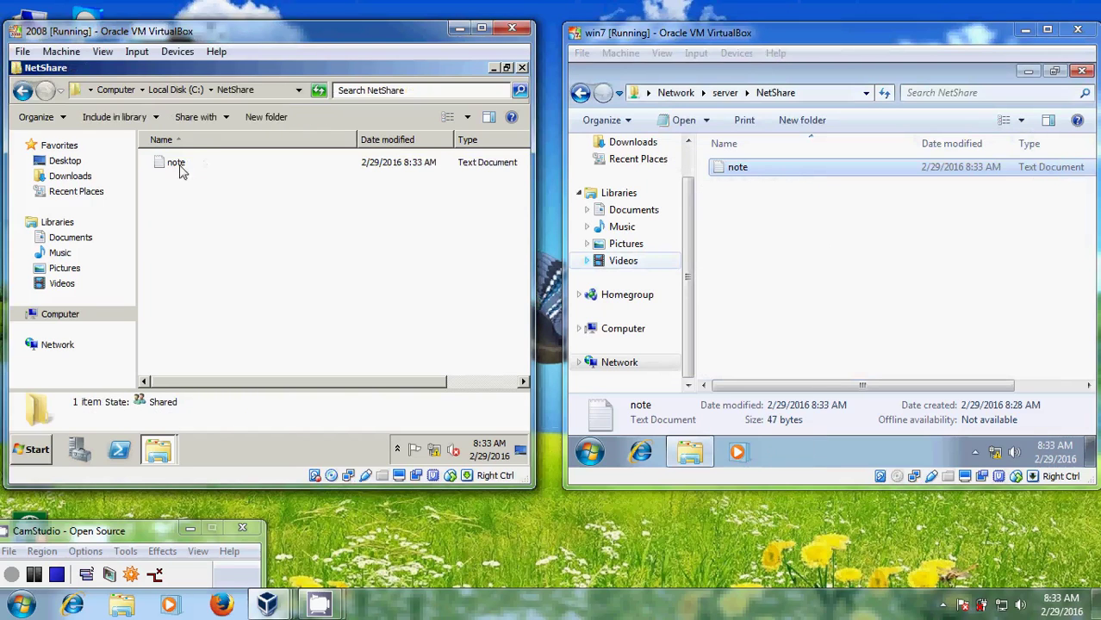
double_click(177, 163)
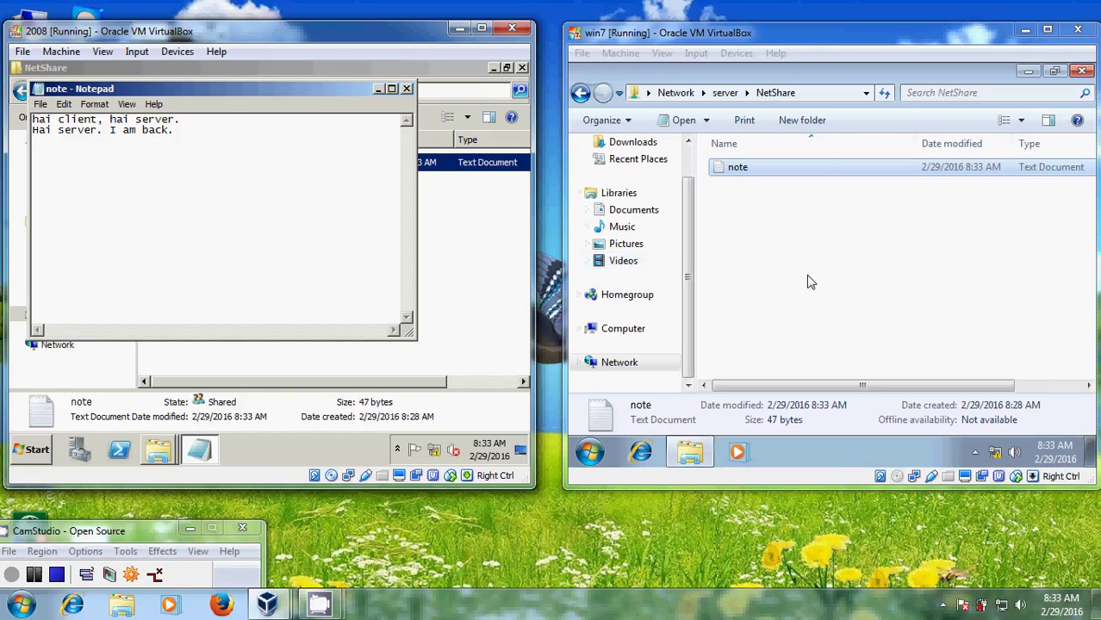
left_click(407, 89)
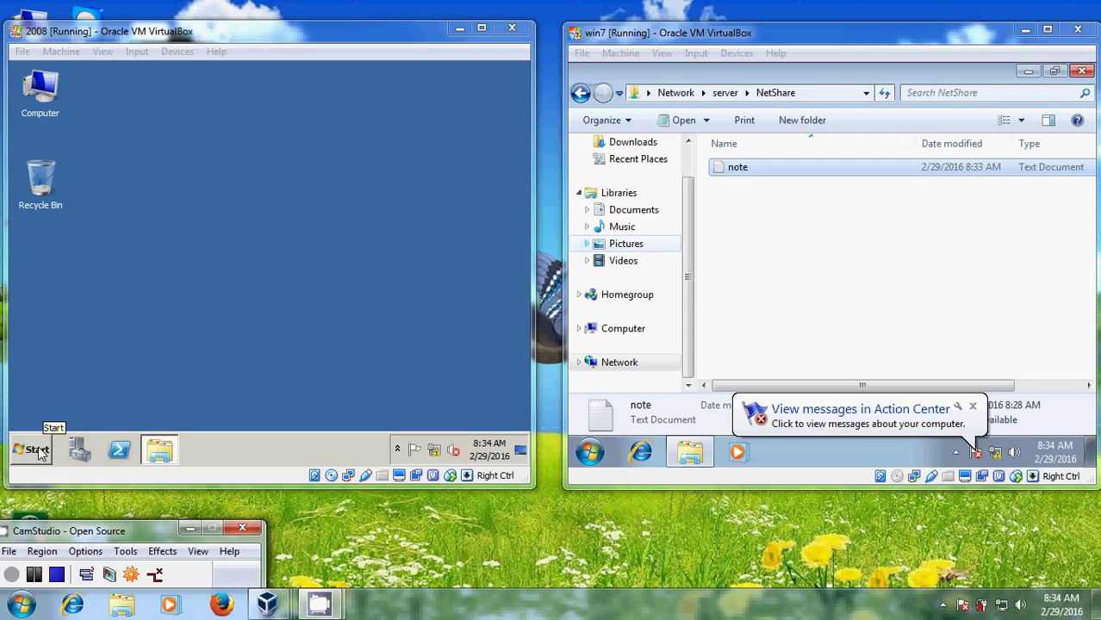
Open the permissions editor on the Security tab of C:\NetShare's properties
double_click(48, 97)
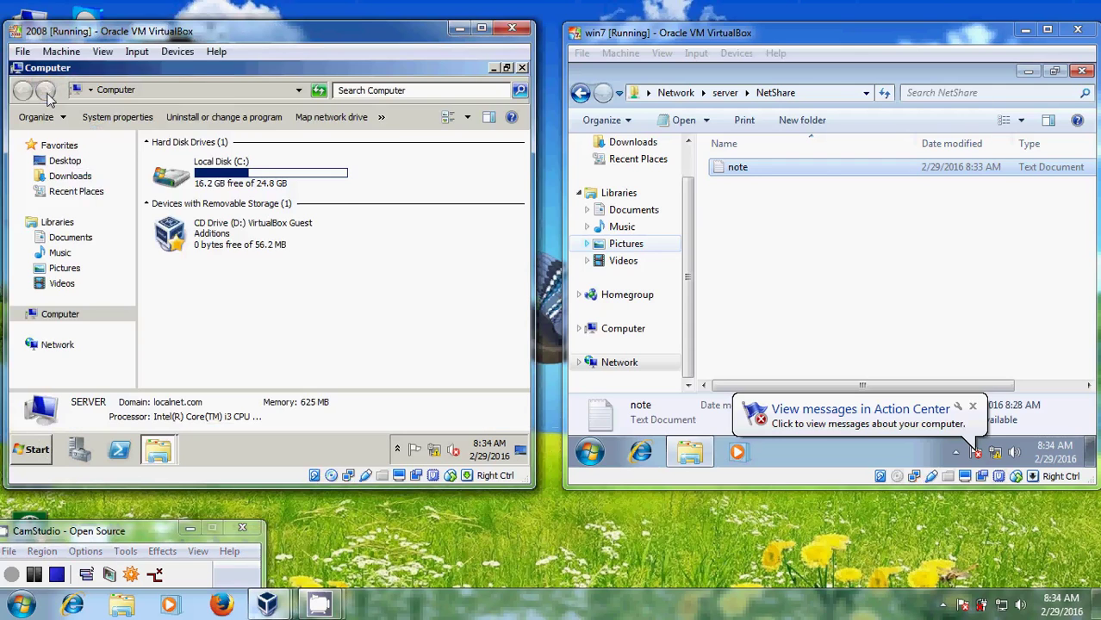
double_click(324, 181)
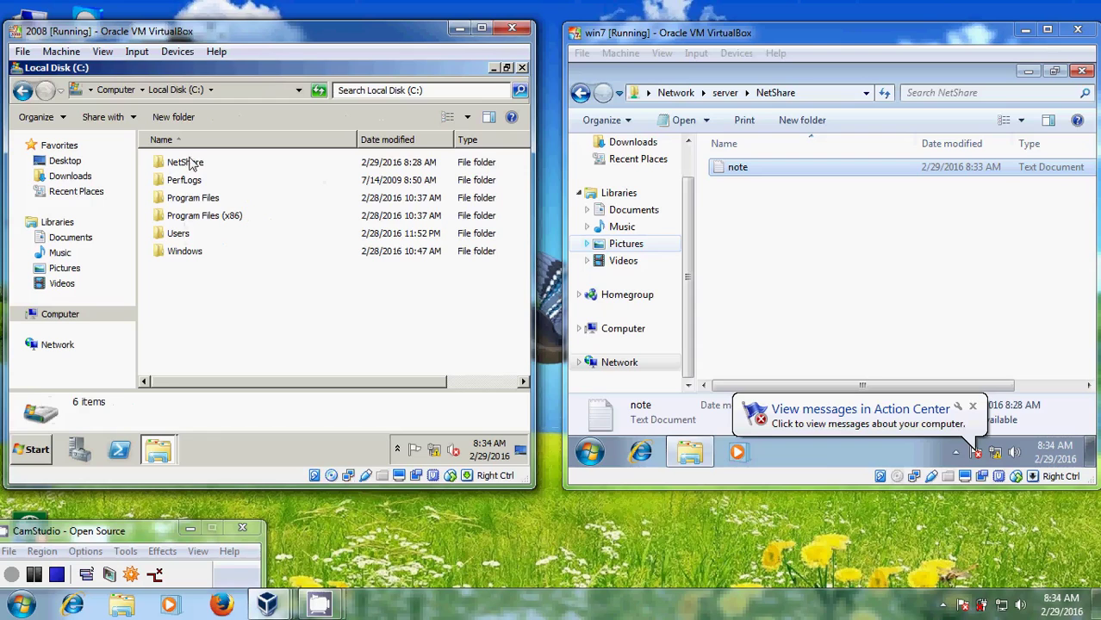
left_click(196, 164)
right_click(196, 162)
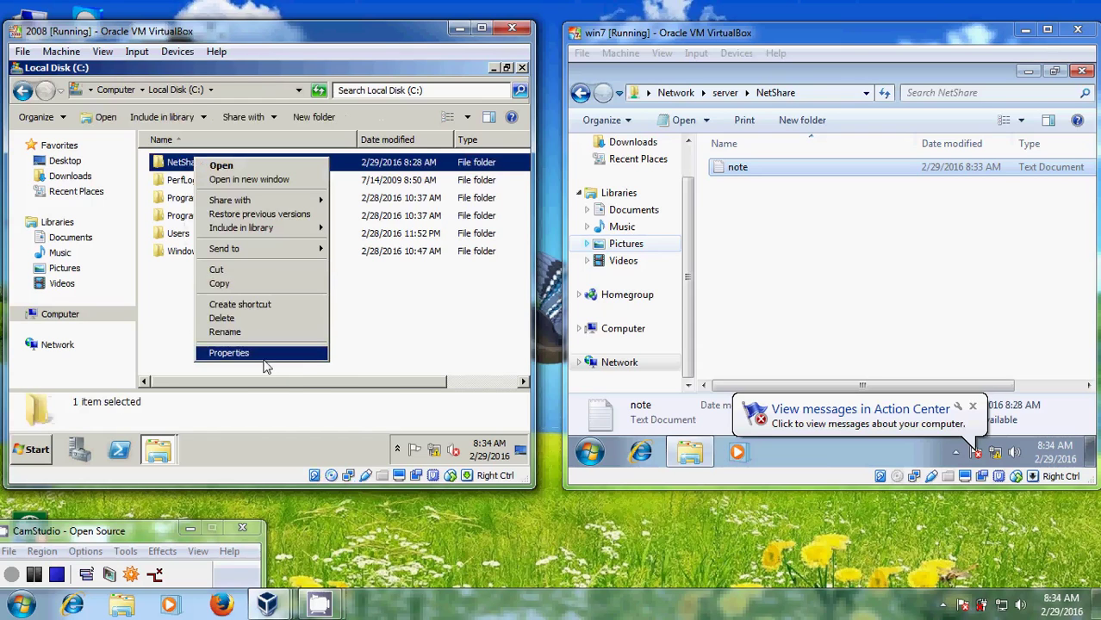
left_click(264, 360)
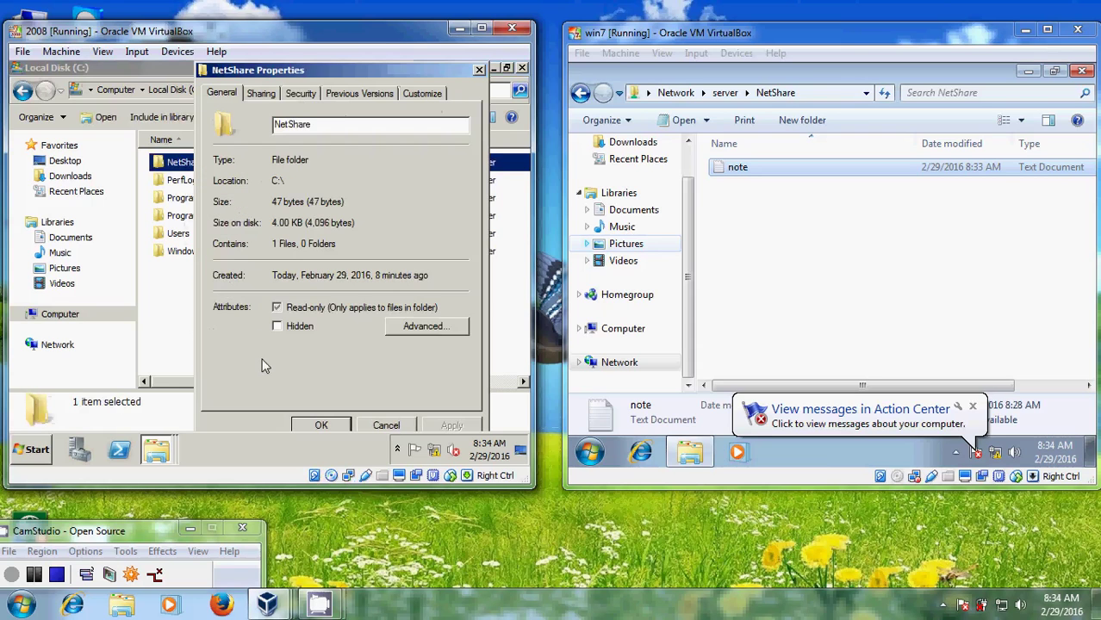
left_click(301, 94)
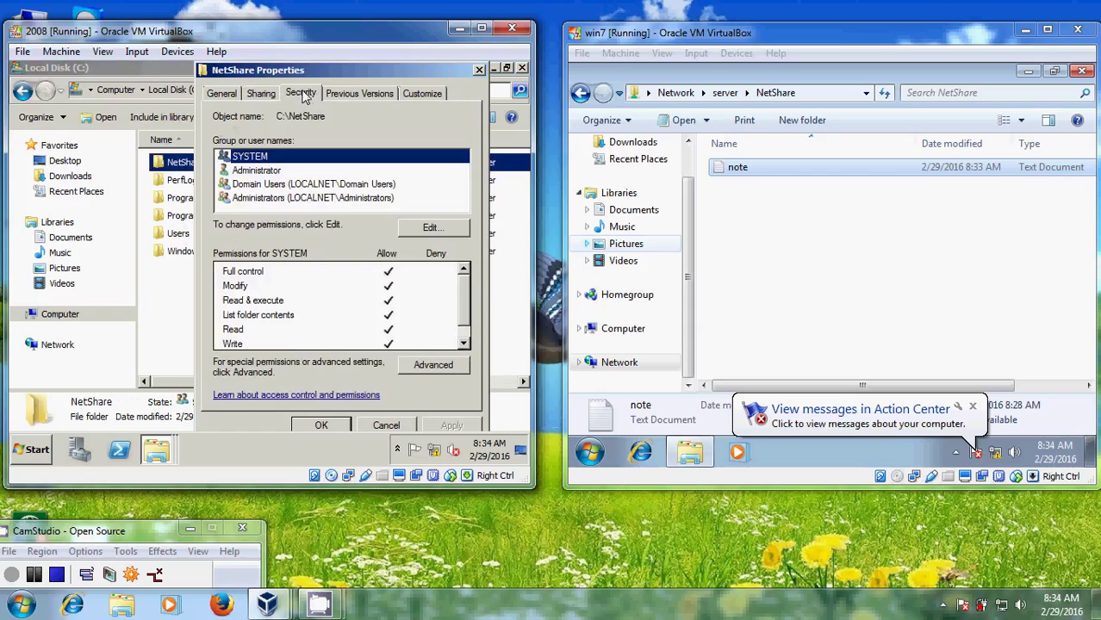
left_click(450, 229)
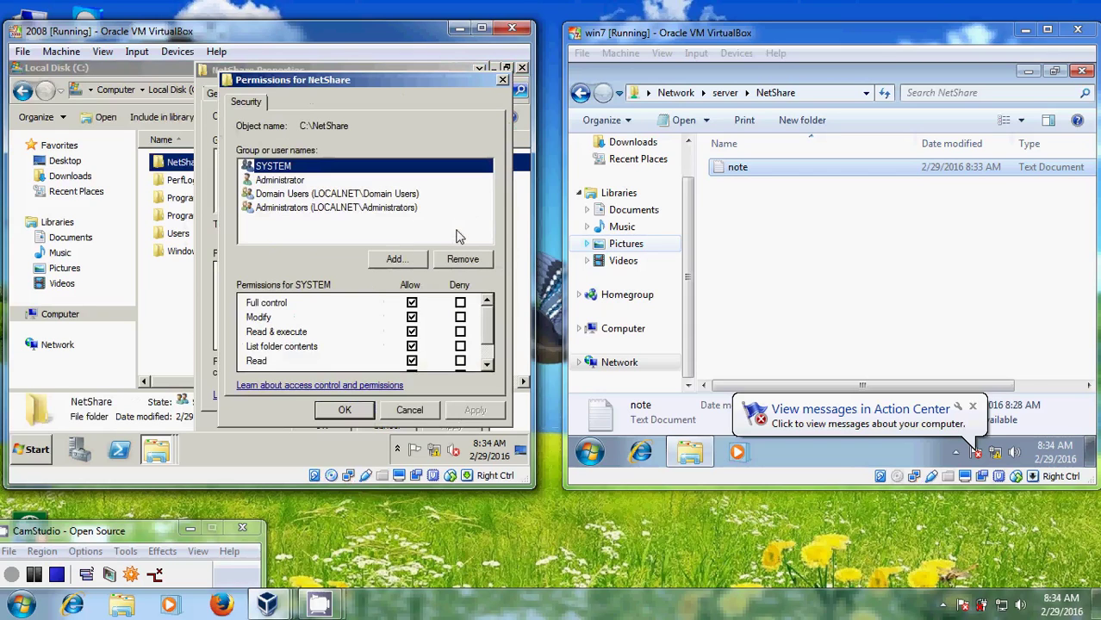
Try adding 'research', which isn't found, then cancel all NetShare dialogs
left_click(404, 263)
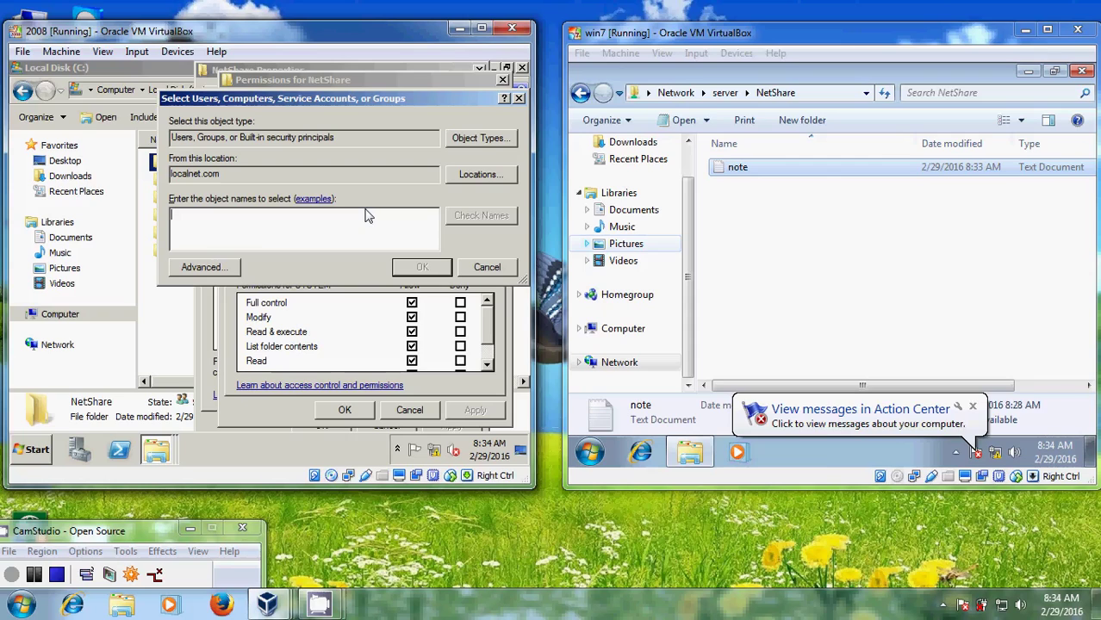
type("research")
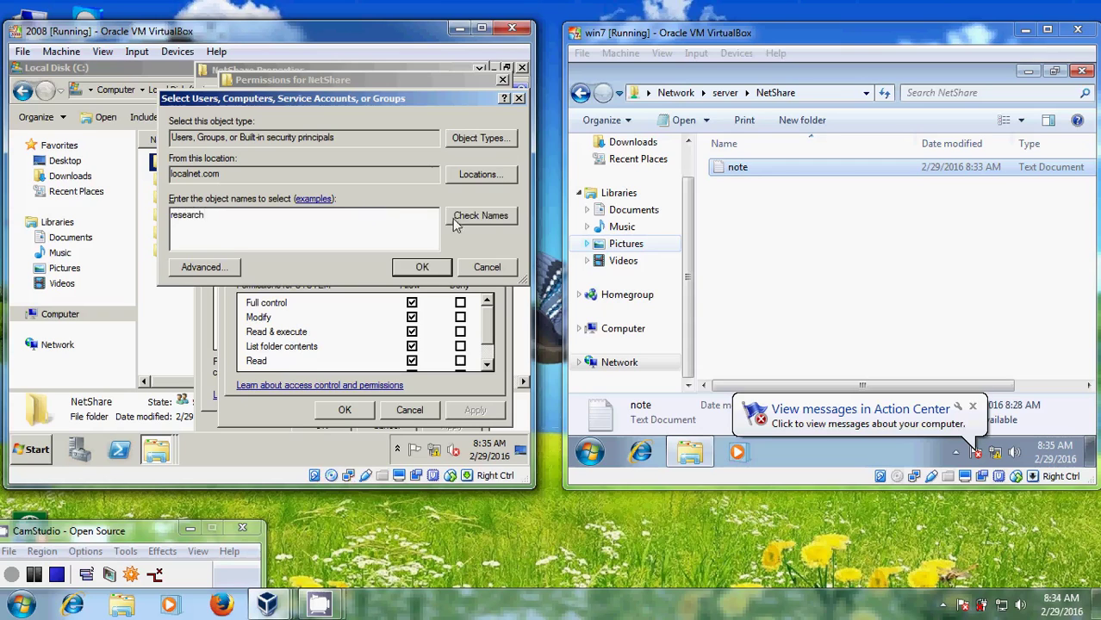
left_click(485, 216)
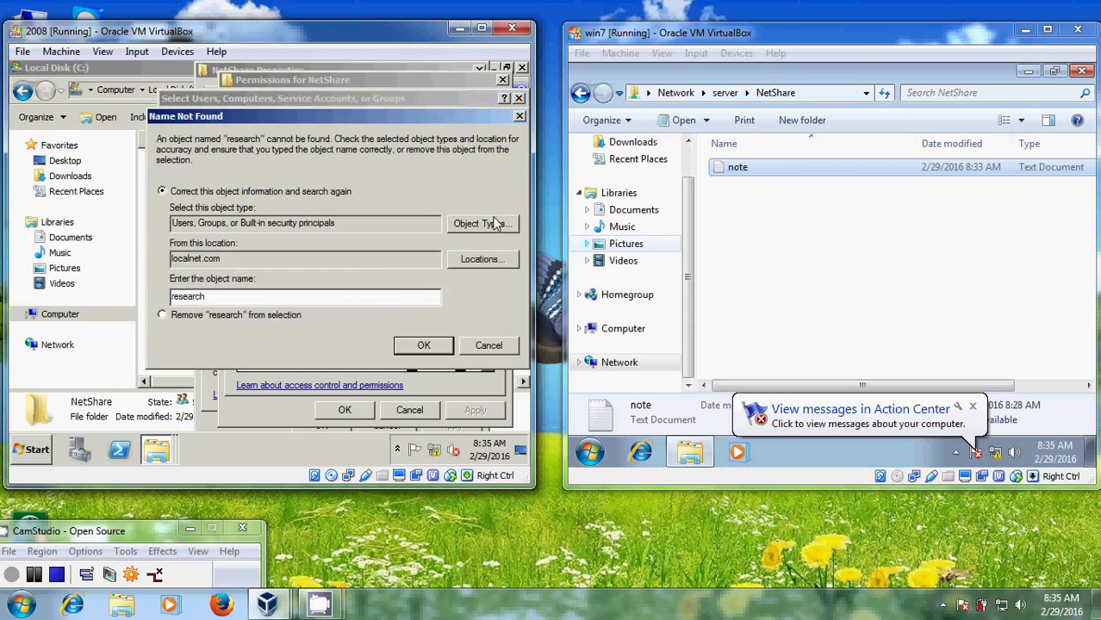
left_click(485, 345)
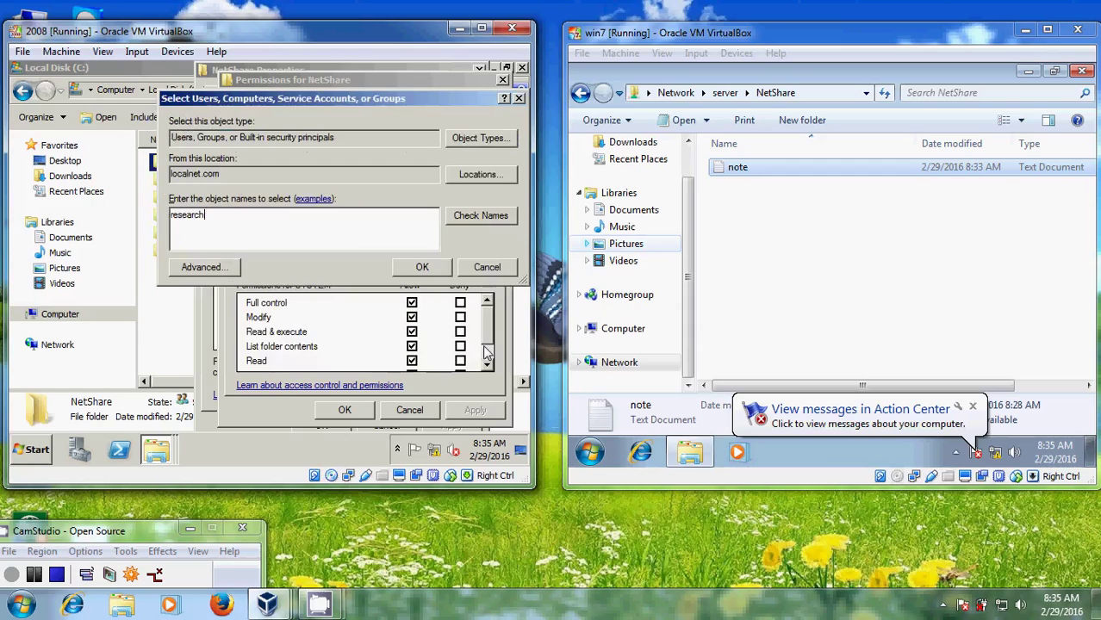
left_click(493, 270)
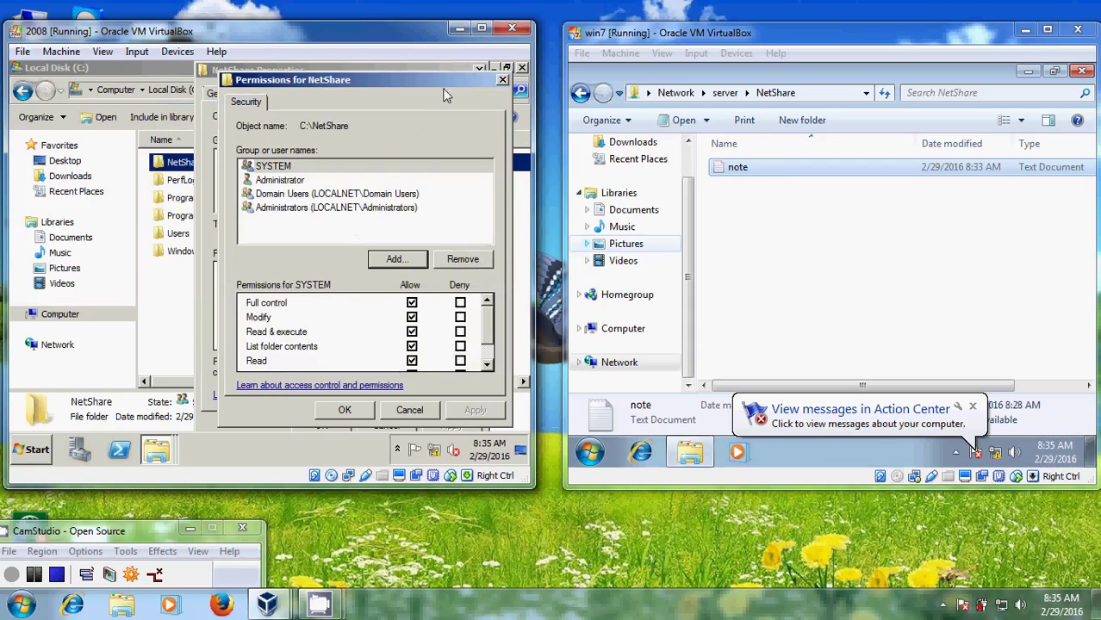
left_click(418, 412)
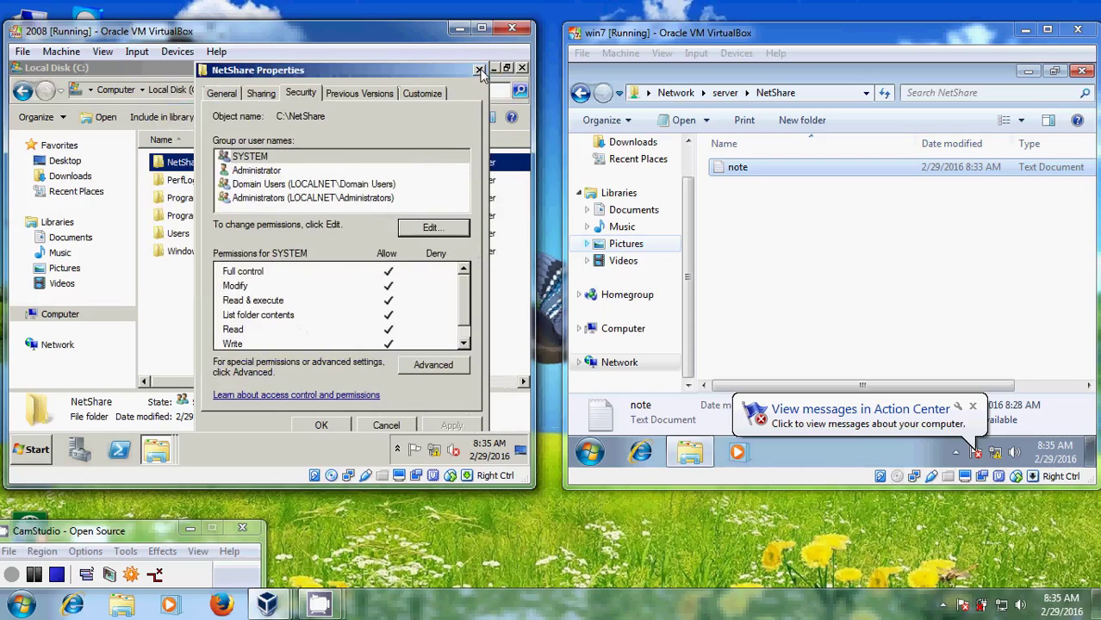
left_click(480, 69)
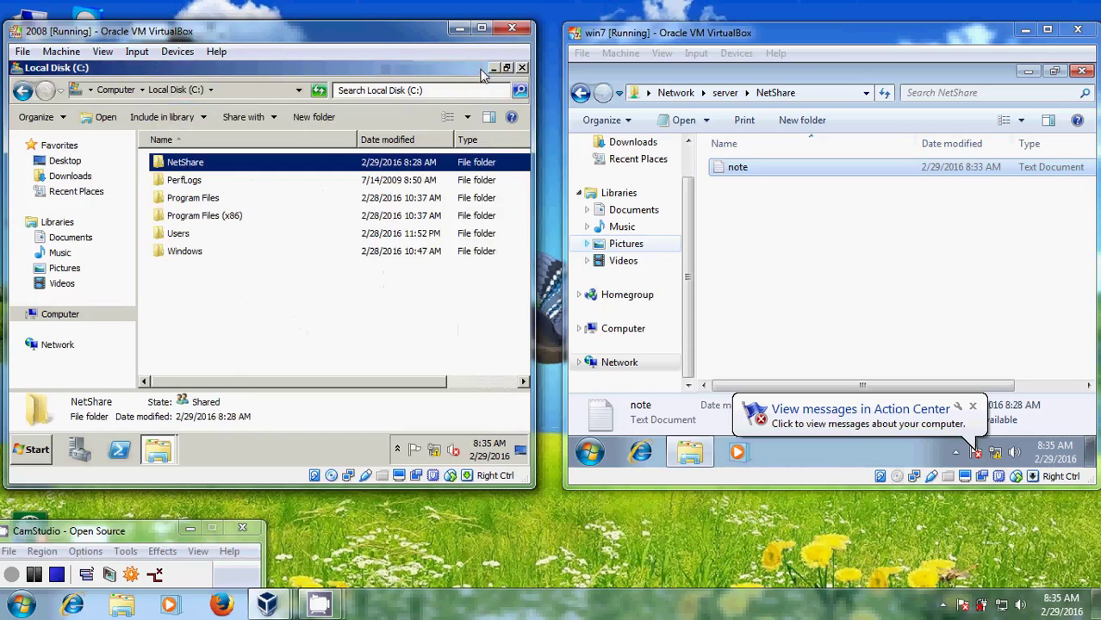
left_click(36, 448)
mouse_move(320, 308)
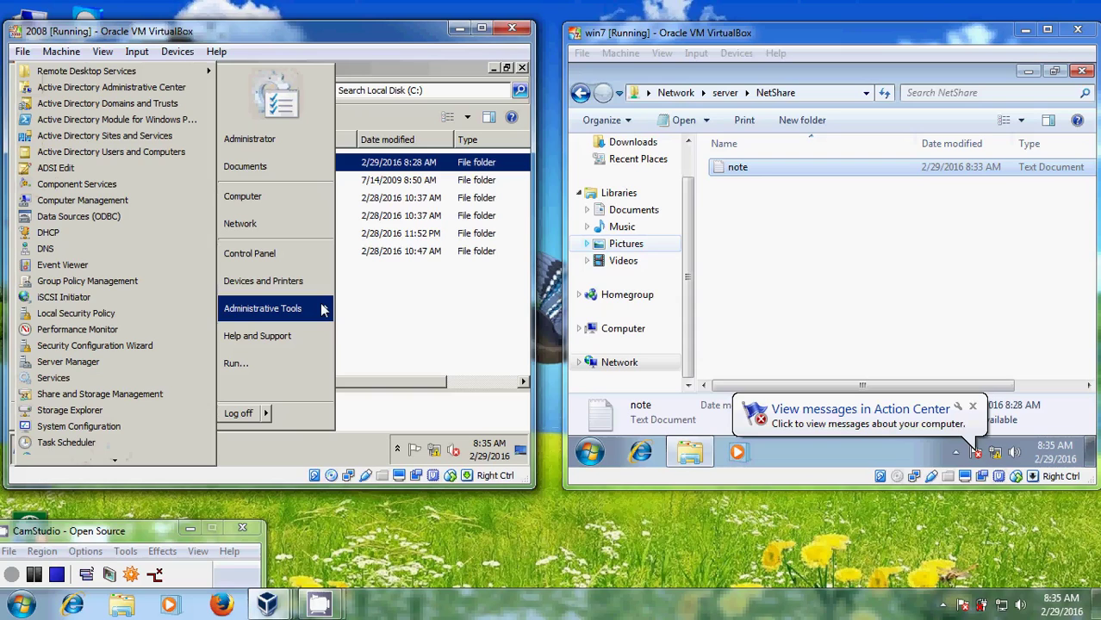
left_click(143, 157)
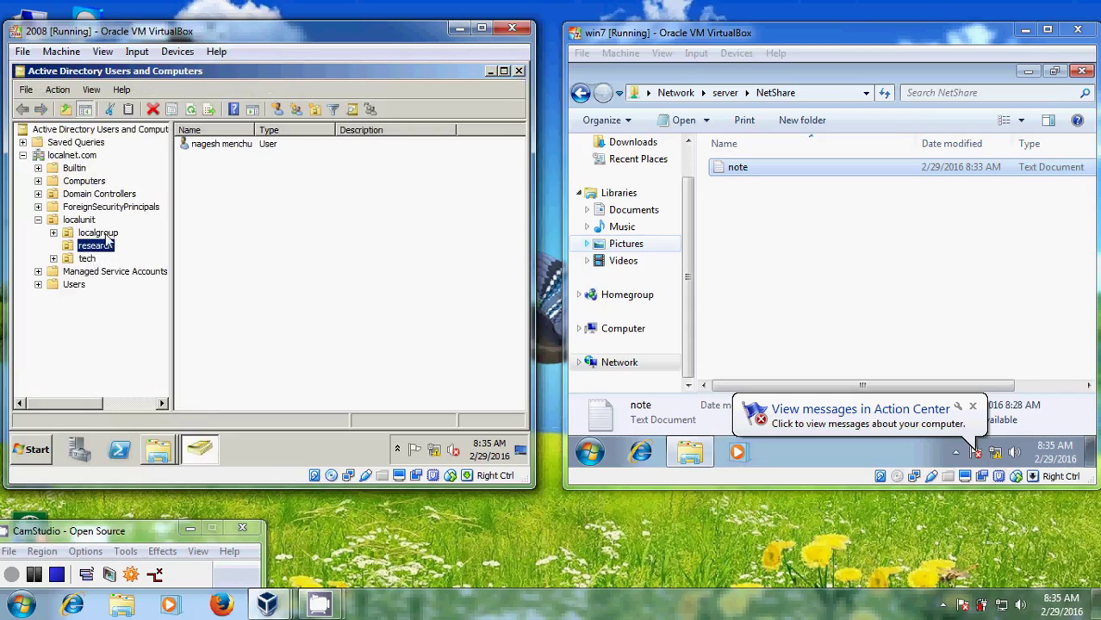
left_click(103, 234)
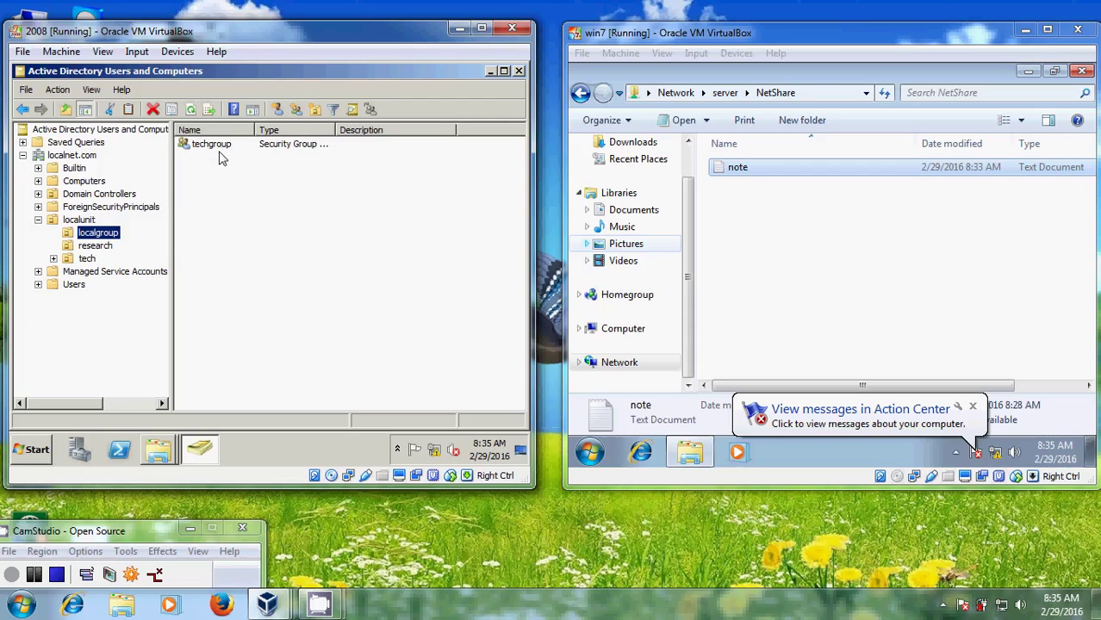
Add techgroup to the NetShare folder's security permissions
left_click(519, 71)
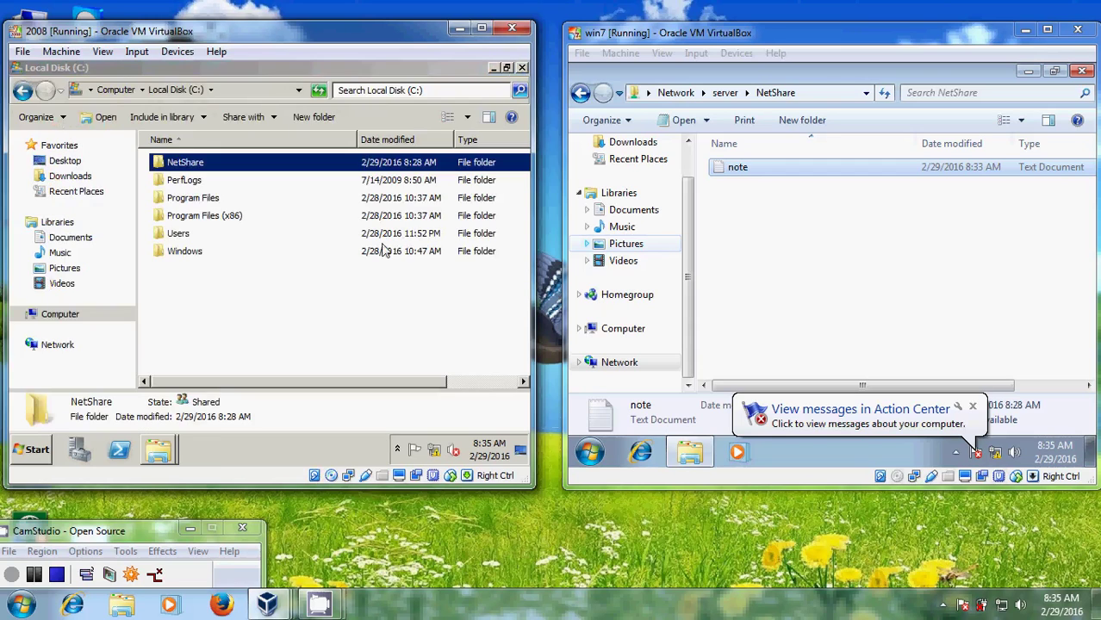
right_click(233, 163)
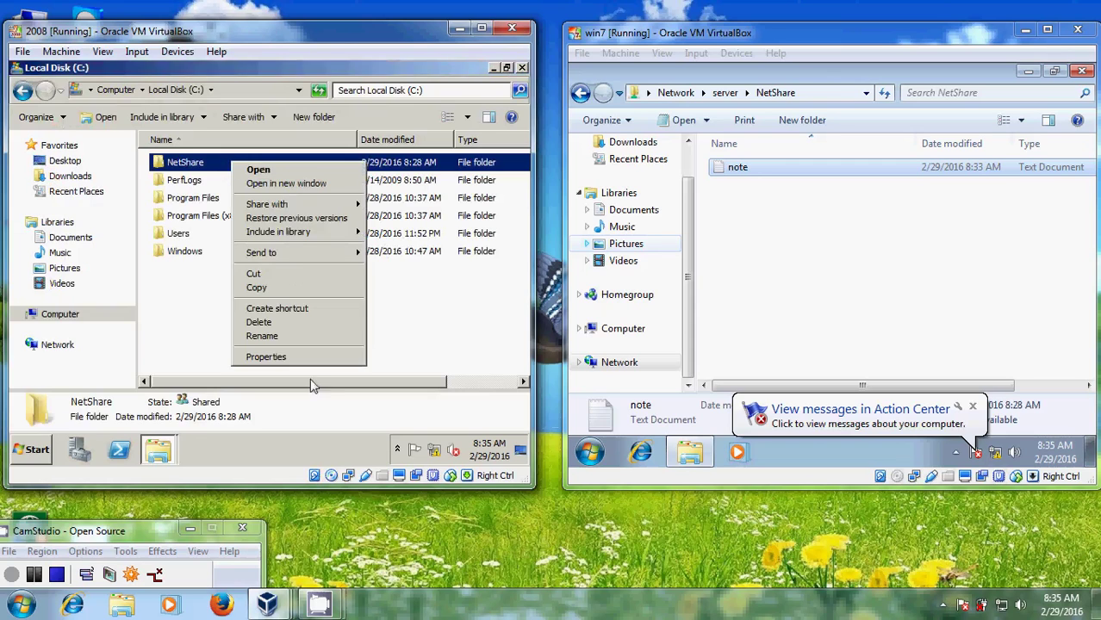
left_click(293, 357)
left_click(337, 94)
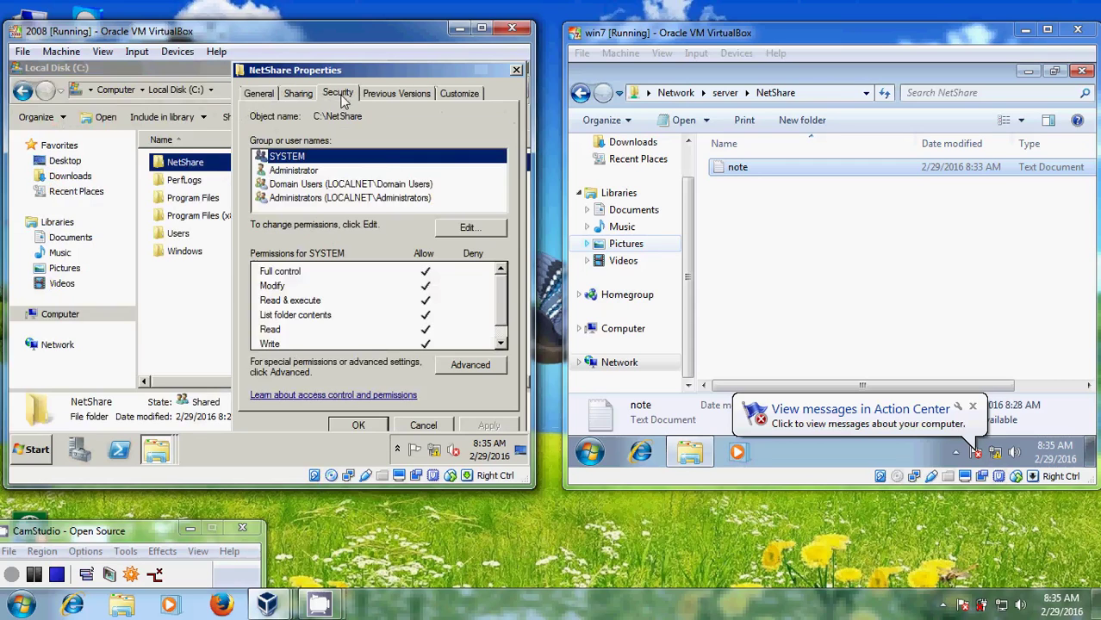
left_click(464, 229)
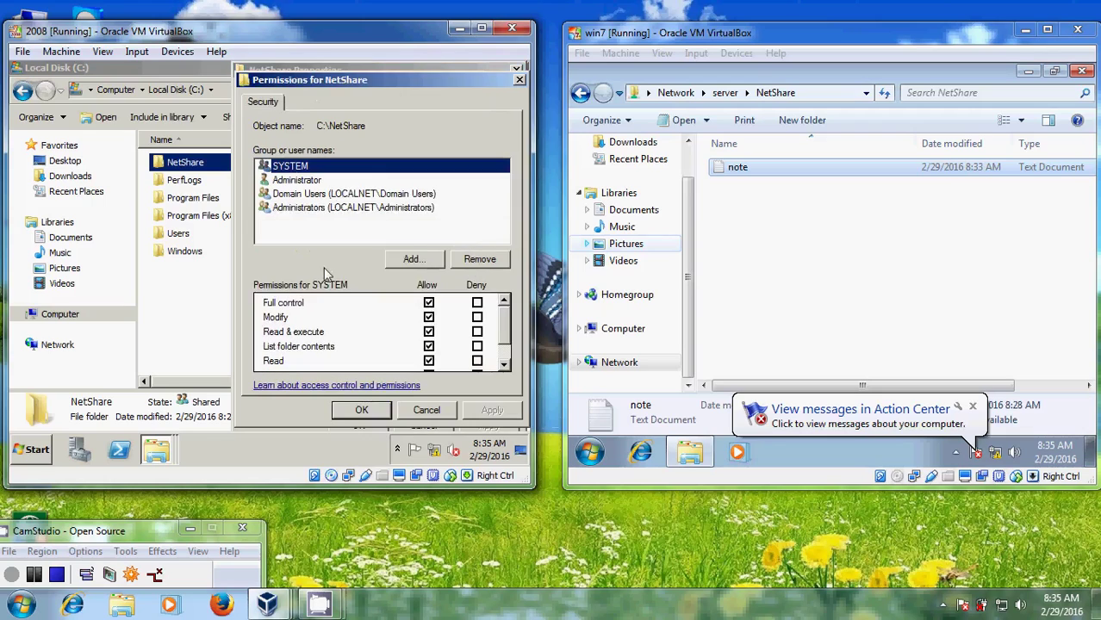
left_click(410, 256)
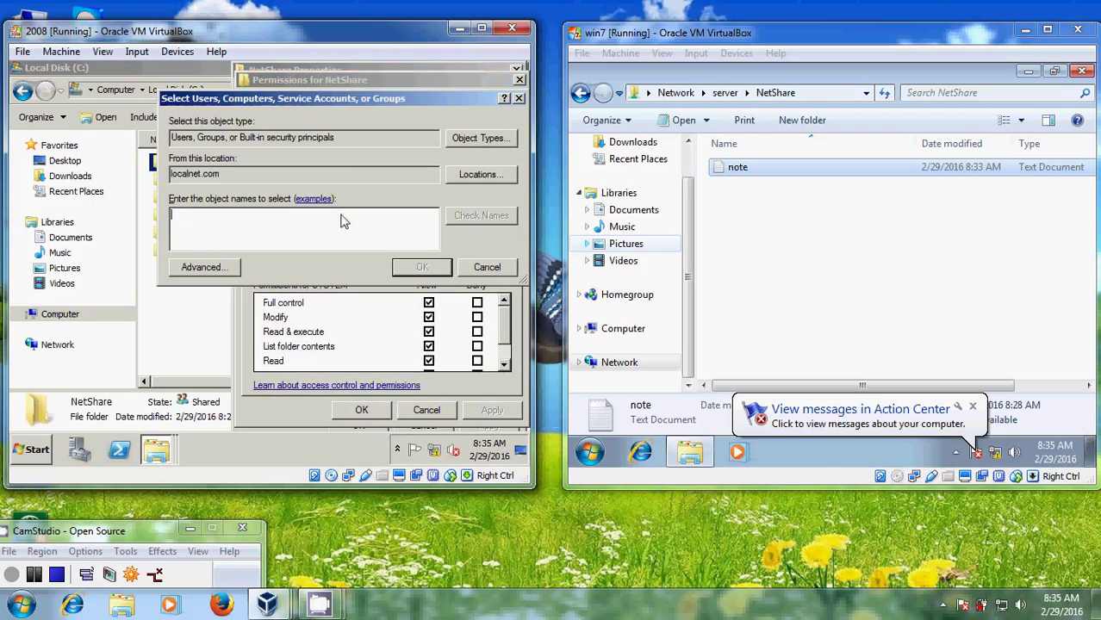
type("techgroup")
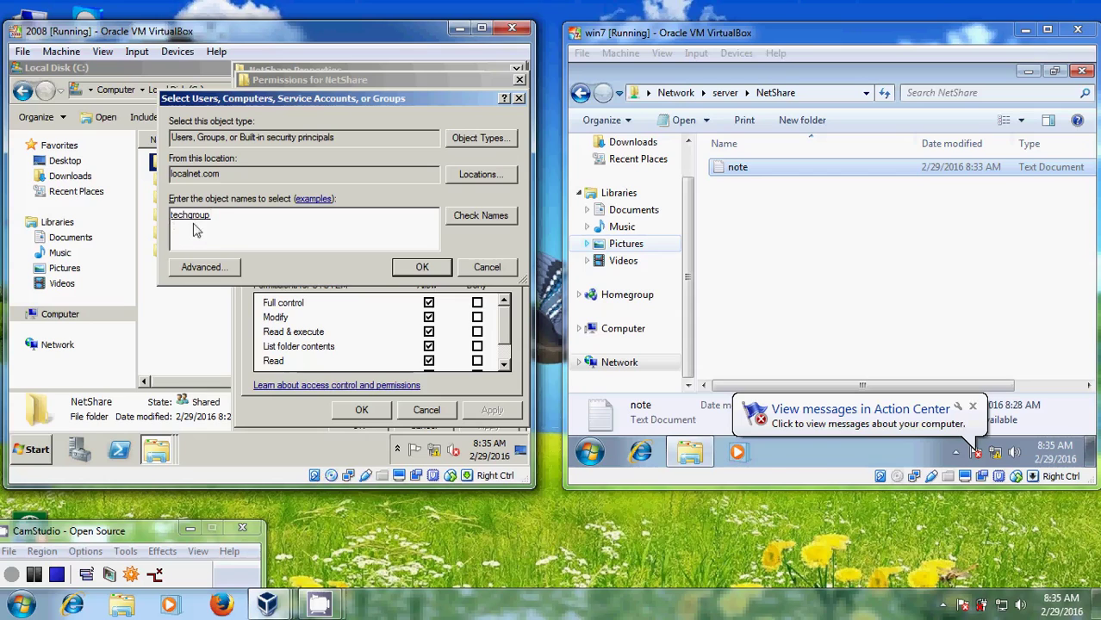
left_click(422, 268)
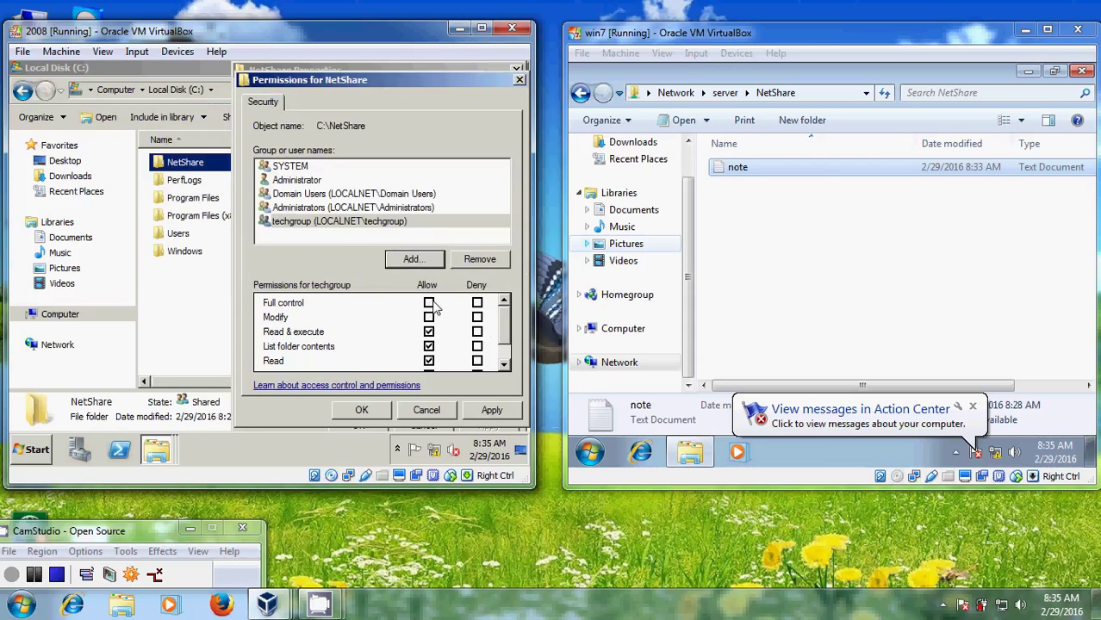
Give techgroup Full control of NetShare, apply it, and close the properties
left_click(430, 317)
left_click(430, 303)
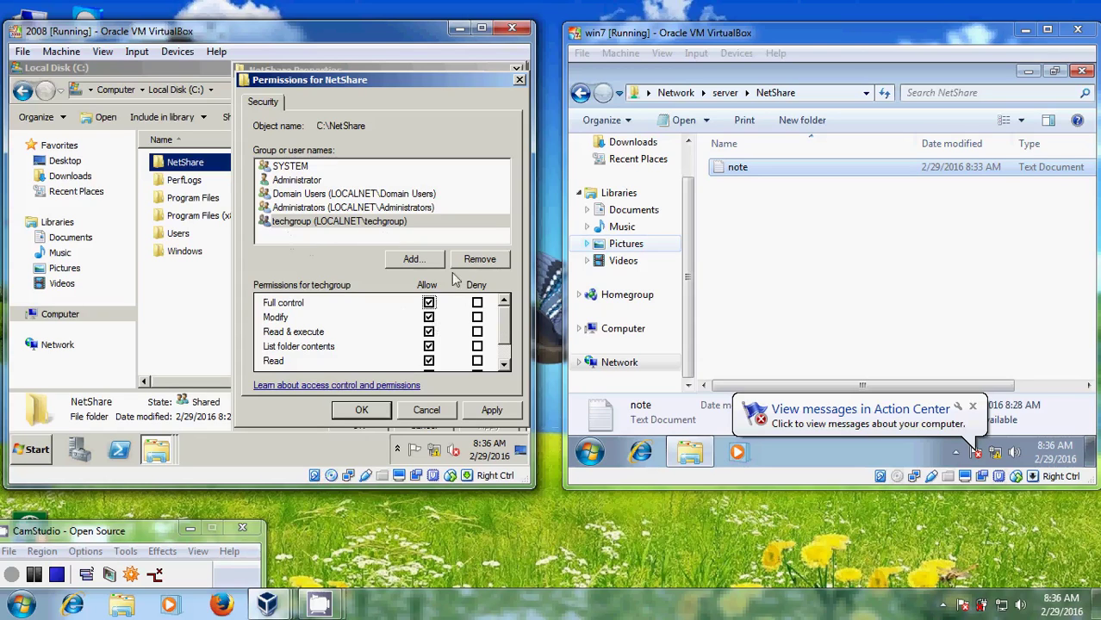
left_click_drag(508, 328, 510, 357)
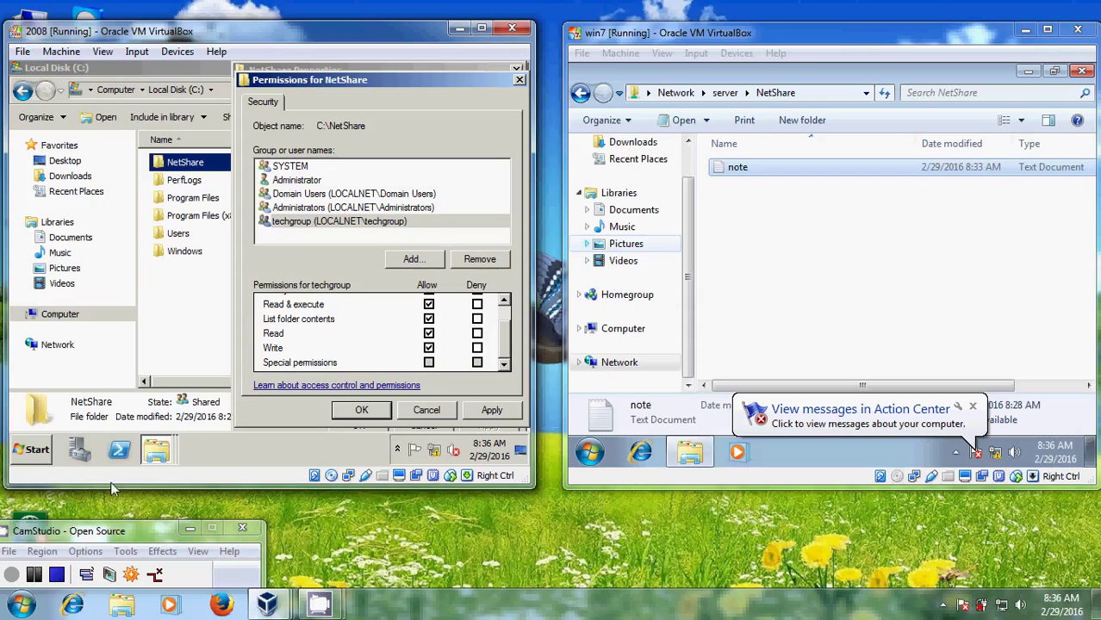
left_click(498, 411)
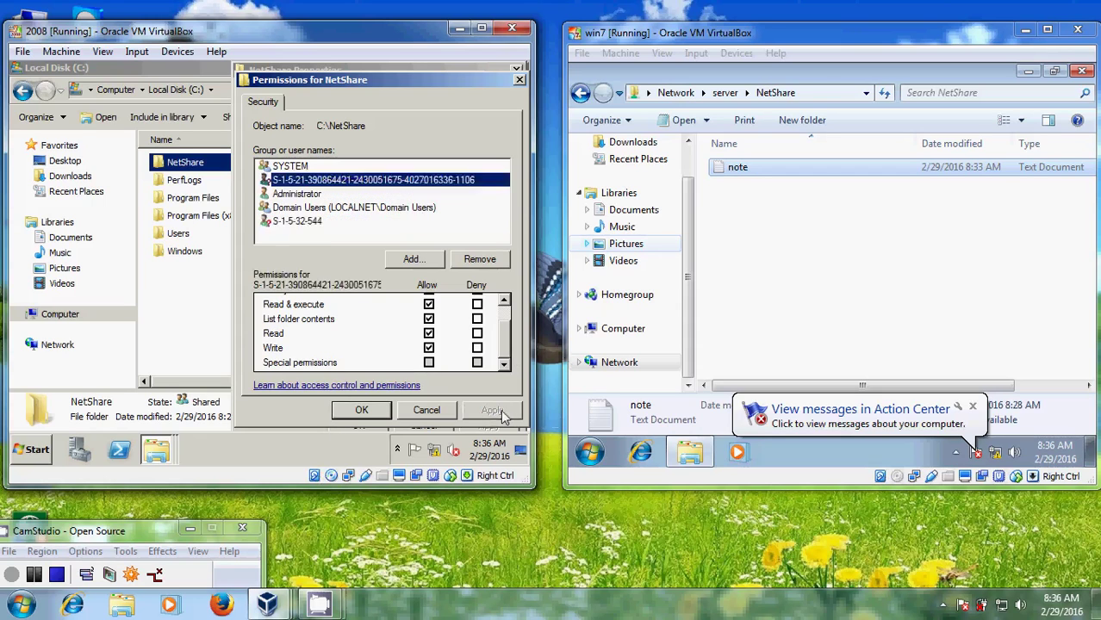
left_click(373, 411)
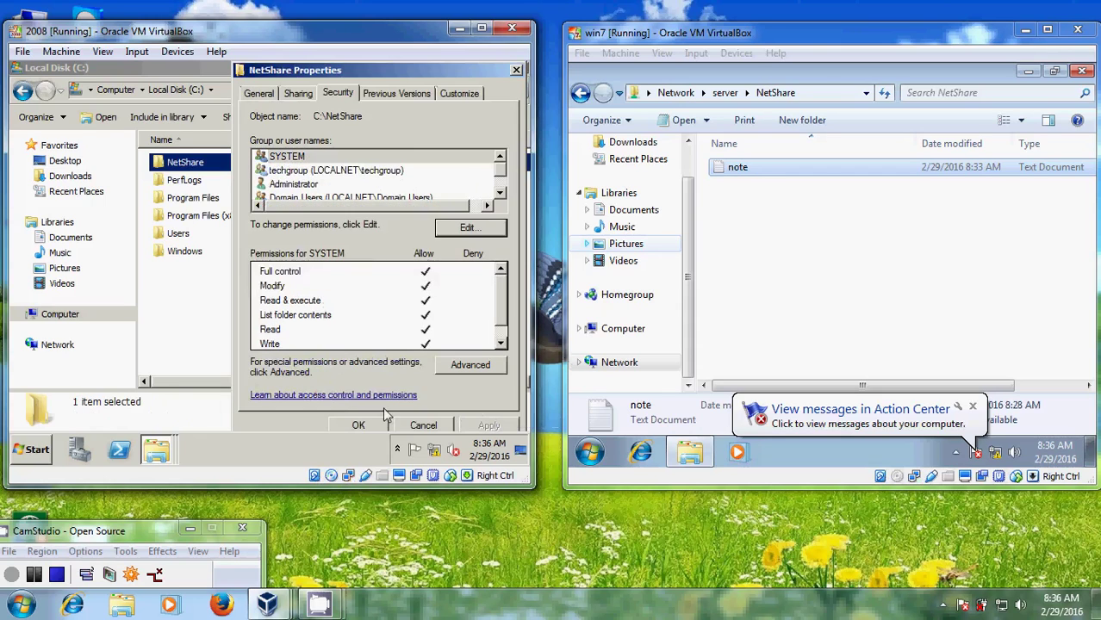
left_click(369, 425)
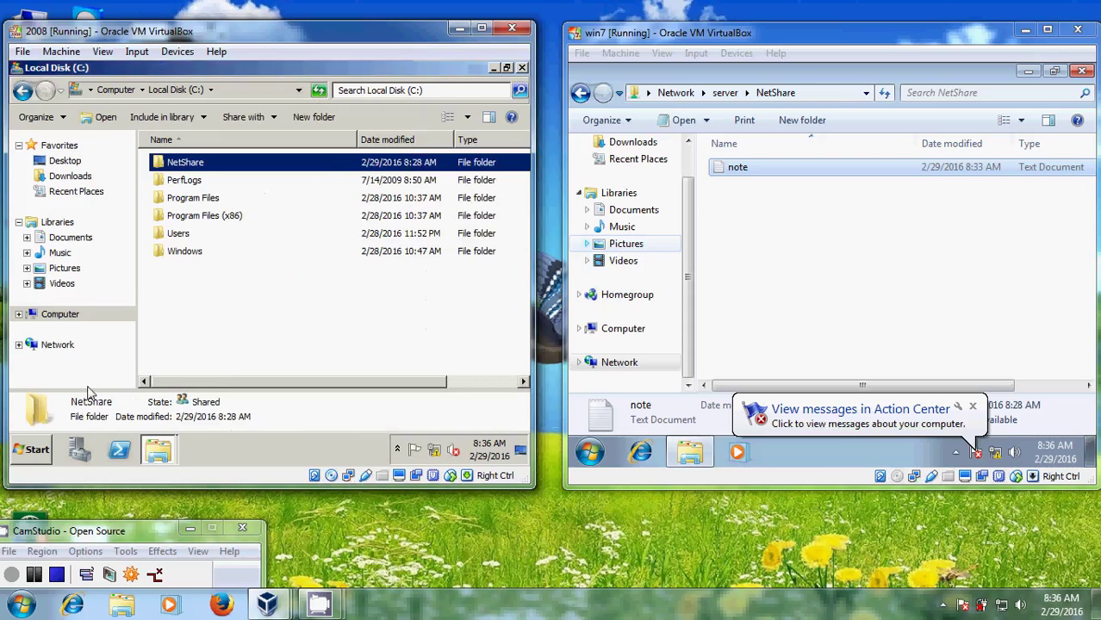
left_click(26, 454)
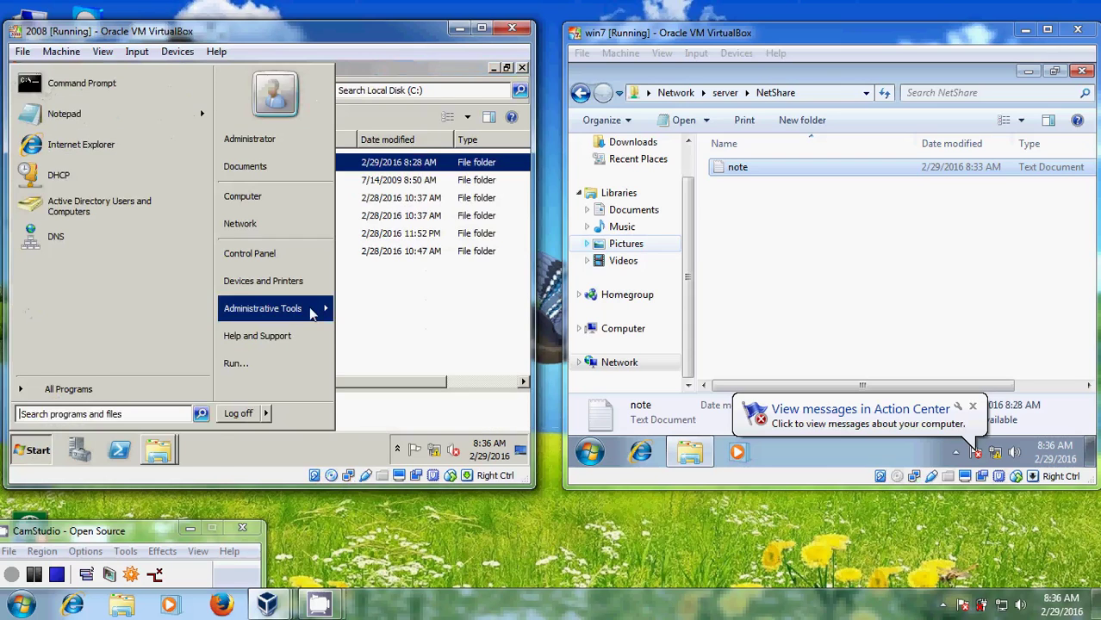
mouse_move(314, 310)
left_click(159, 153)
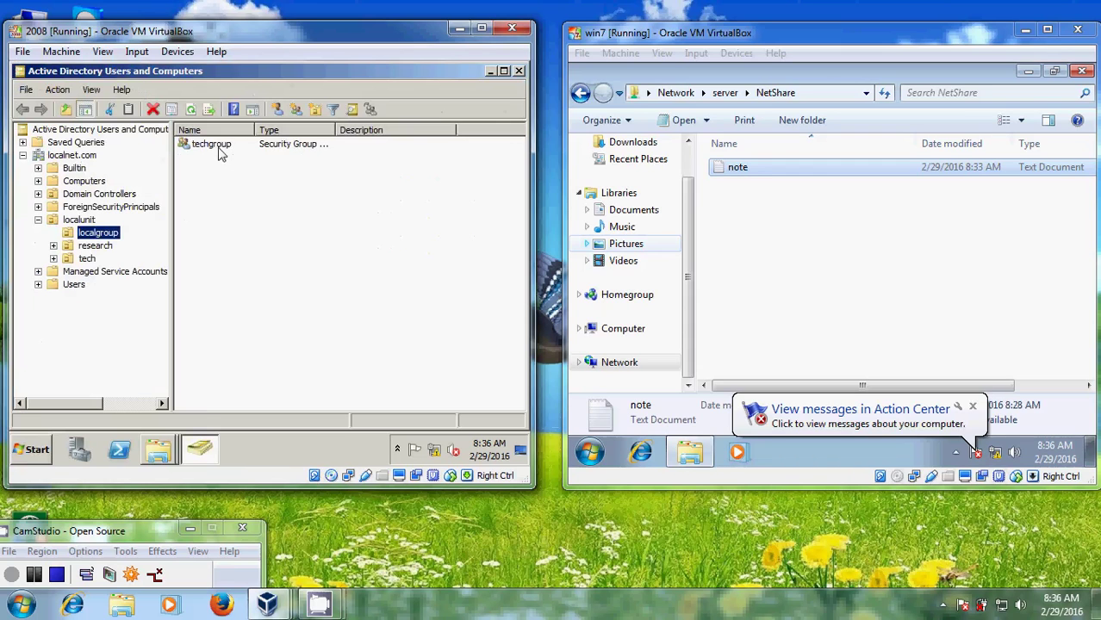
double_click(216, 145)
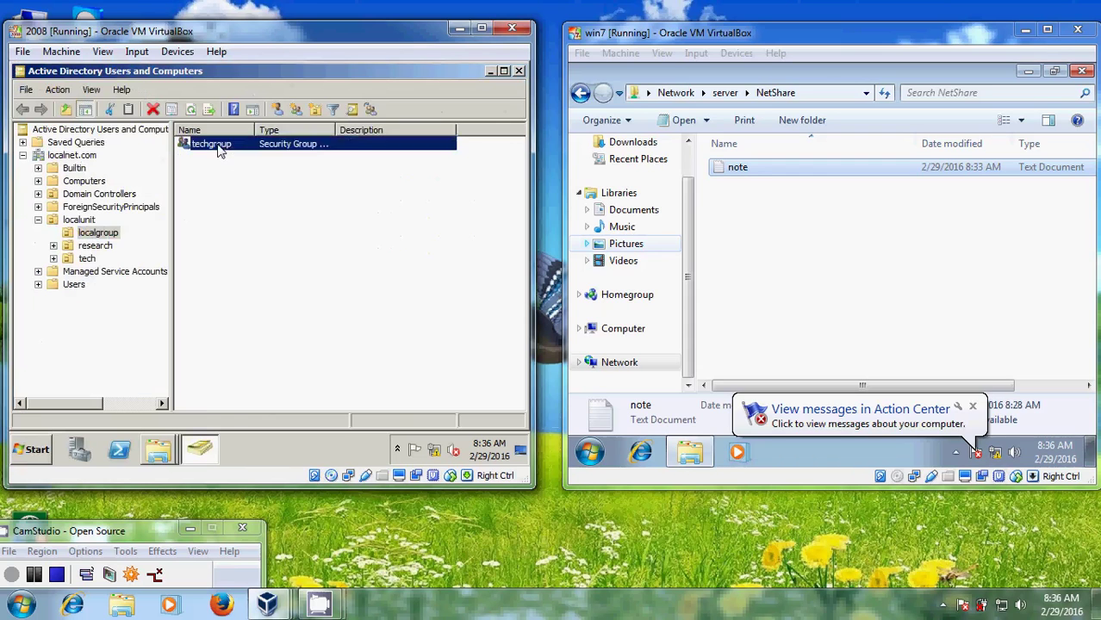
left_click(226, 98)
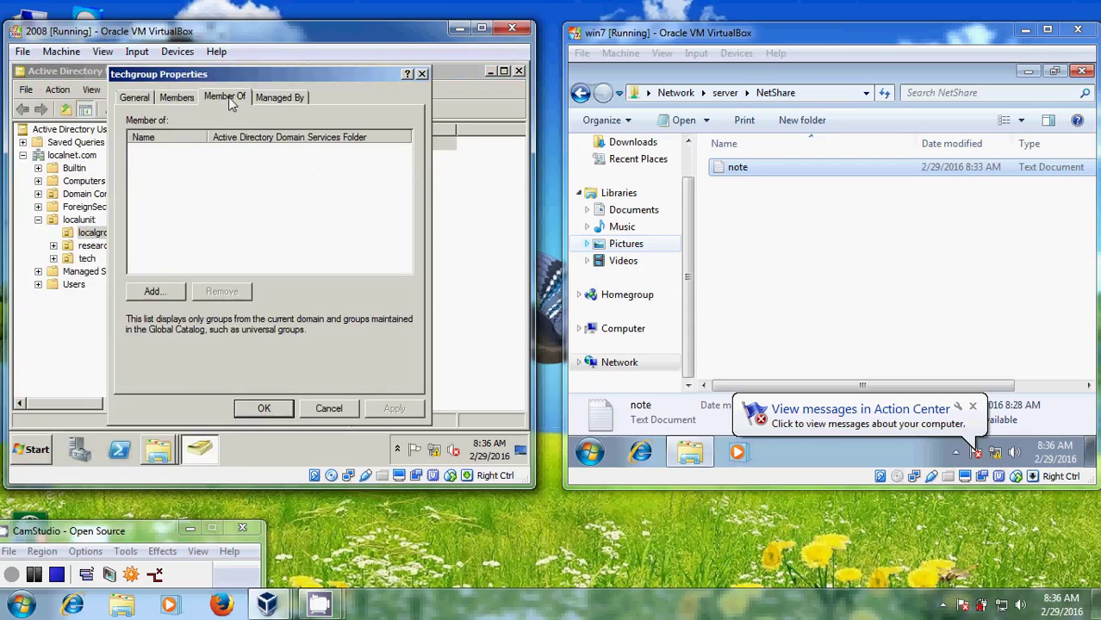
left_click(181, 96)
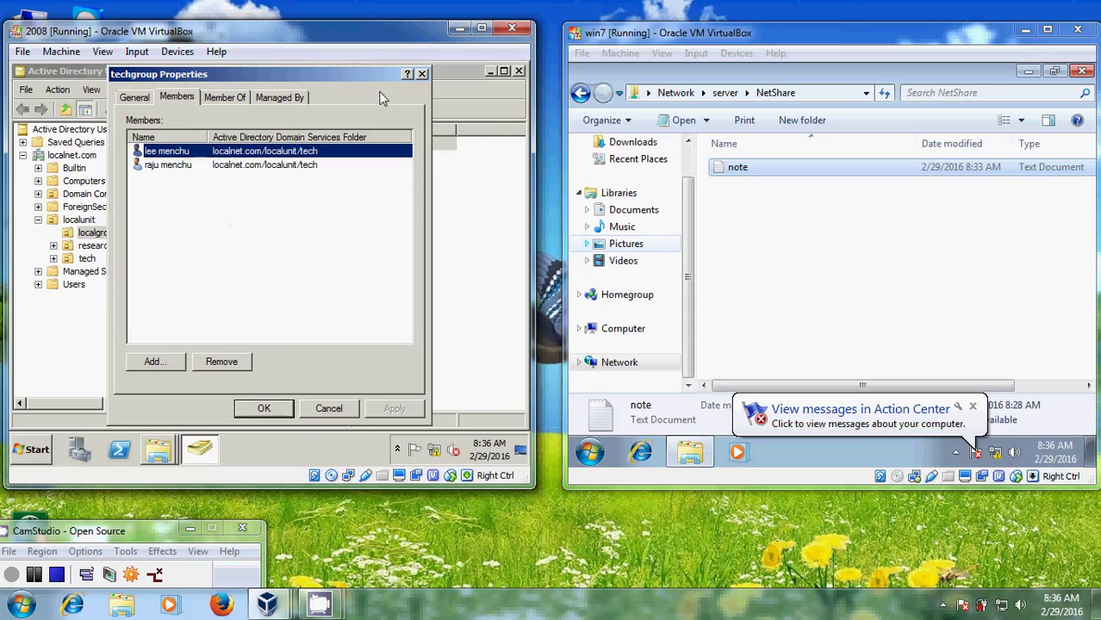
left_click(274, 407)
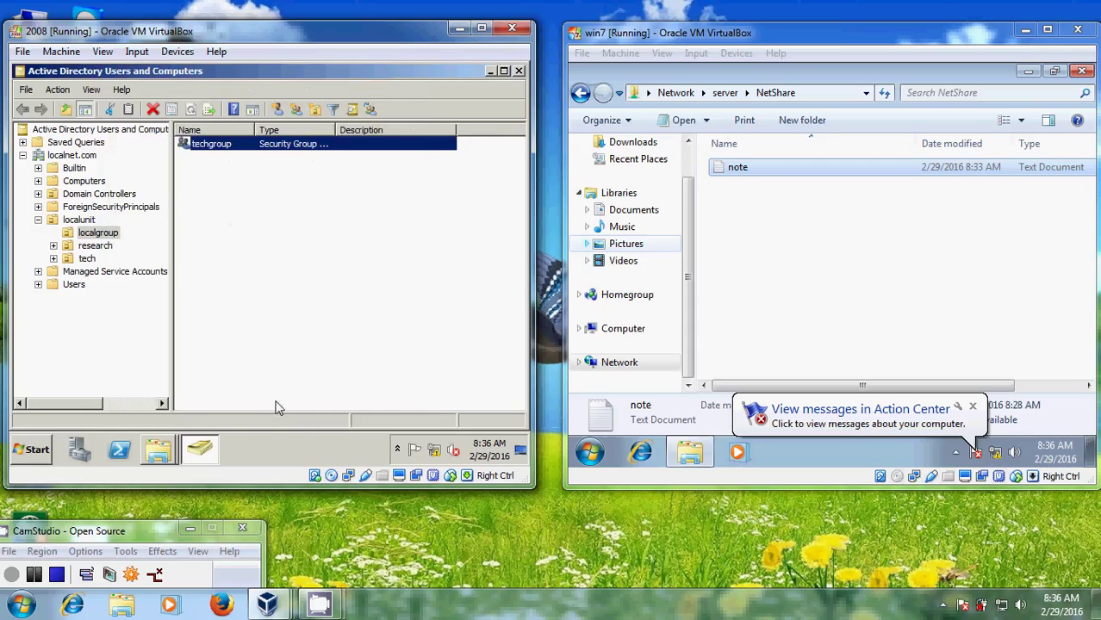
left_click(519, 72)
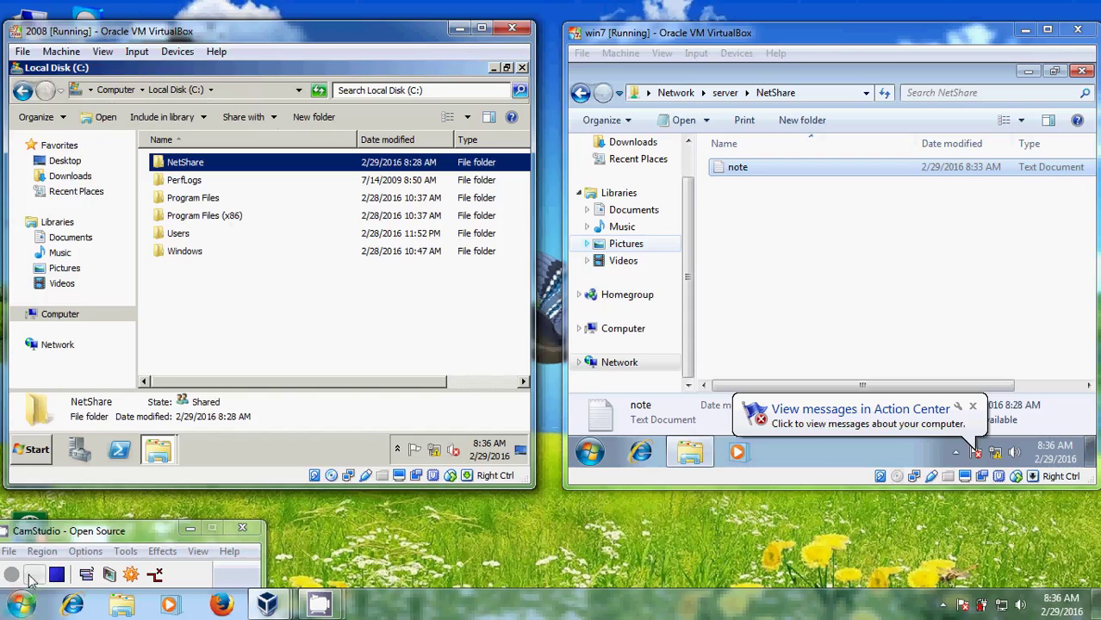
Create a 'New folder' in the client's NetShare and confirm it appears on the server
left_click(792, 239)
right_click(775, 225)
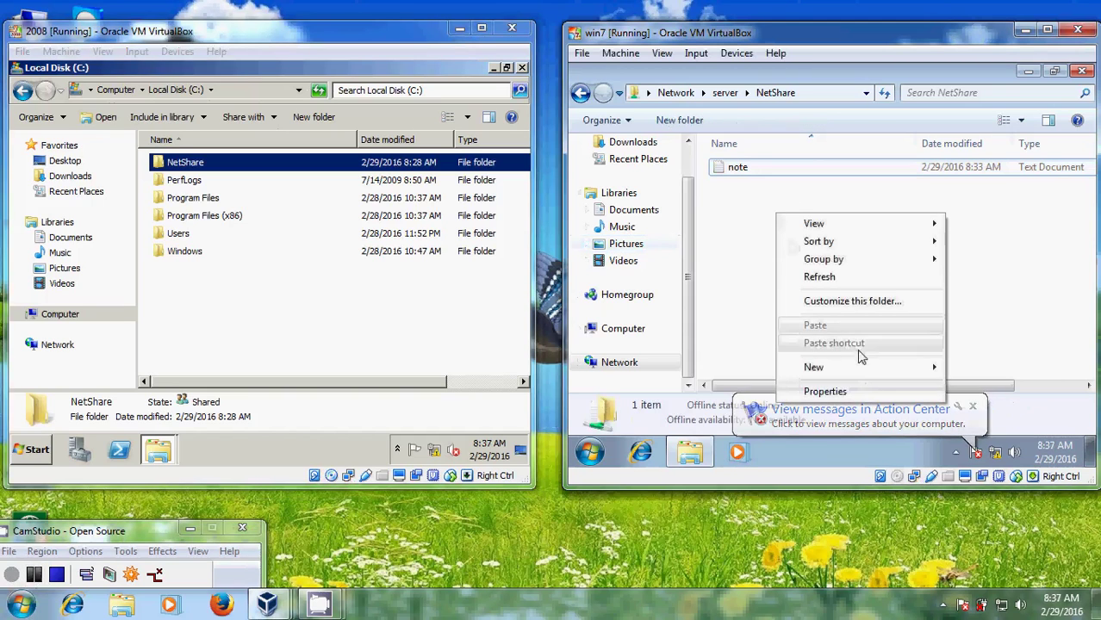
mouse_move(927, 369)
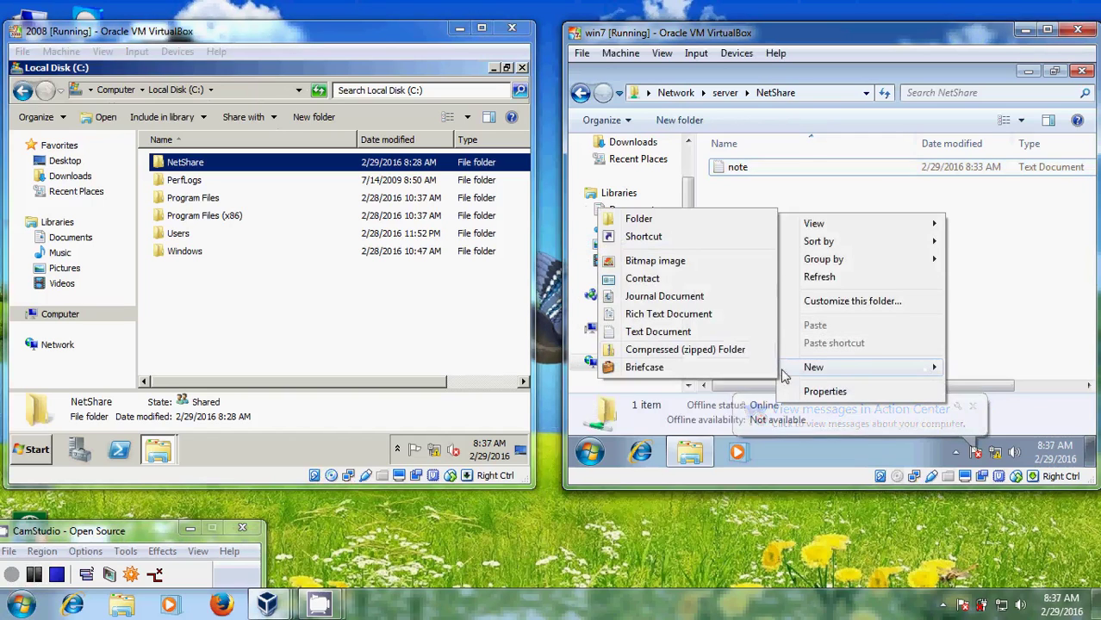
left_click(712, 223)
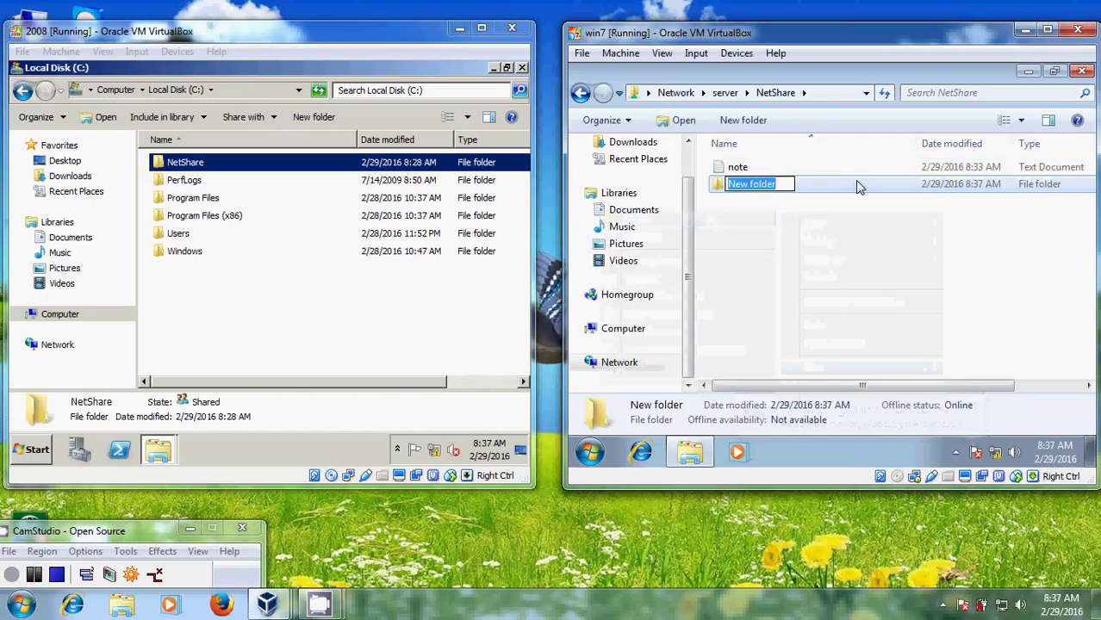
key("Return")
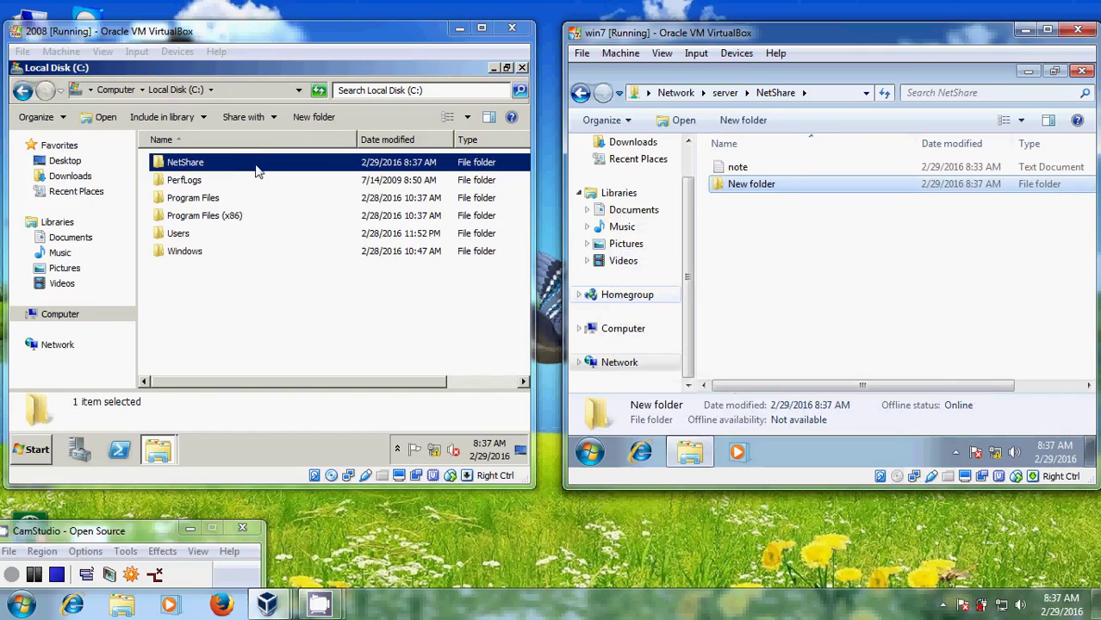
double_click(256, 166)
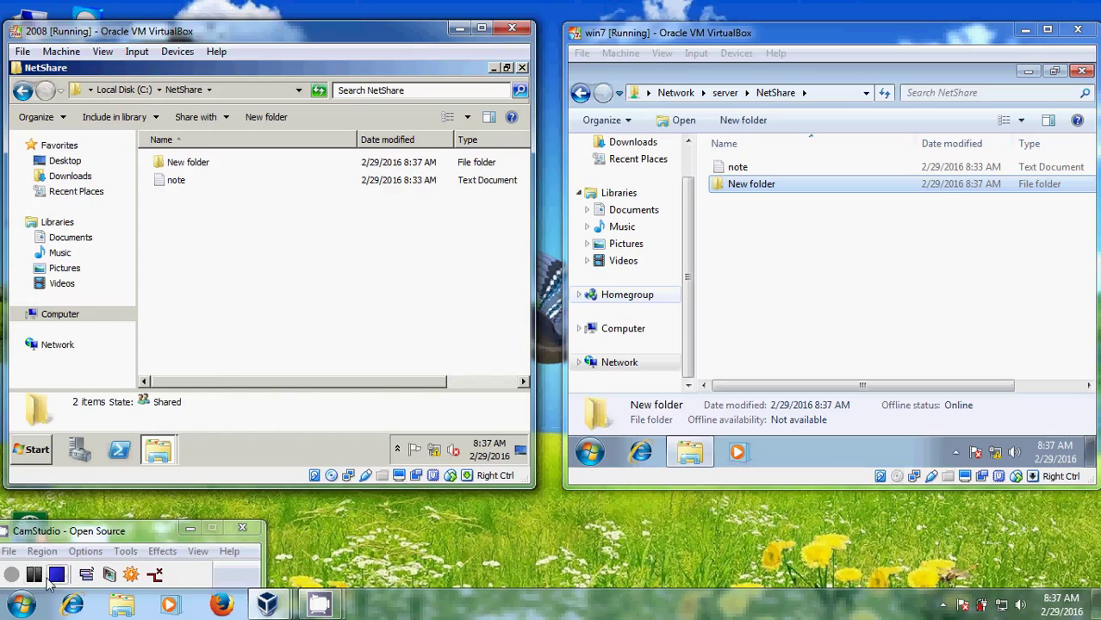
left_click(343, 403)
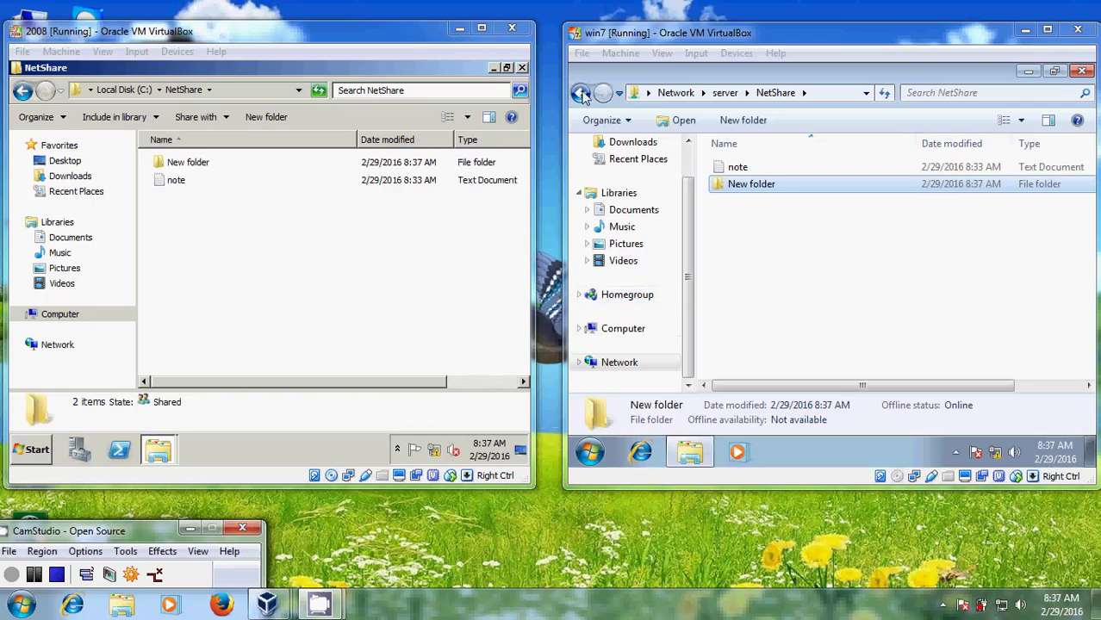
Map \\server's NetShare as network drive L: on the client
left_click(582, 94)
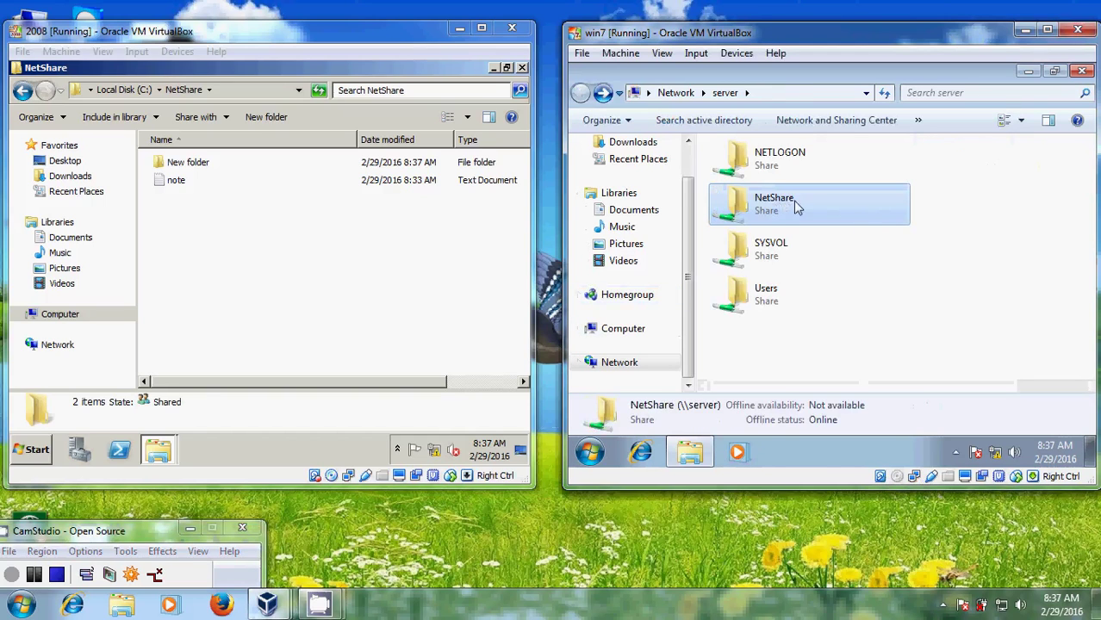
right_click(827, 208)
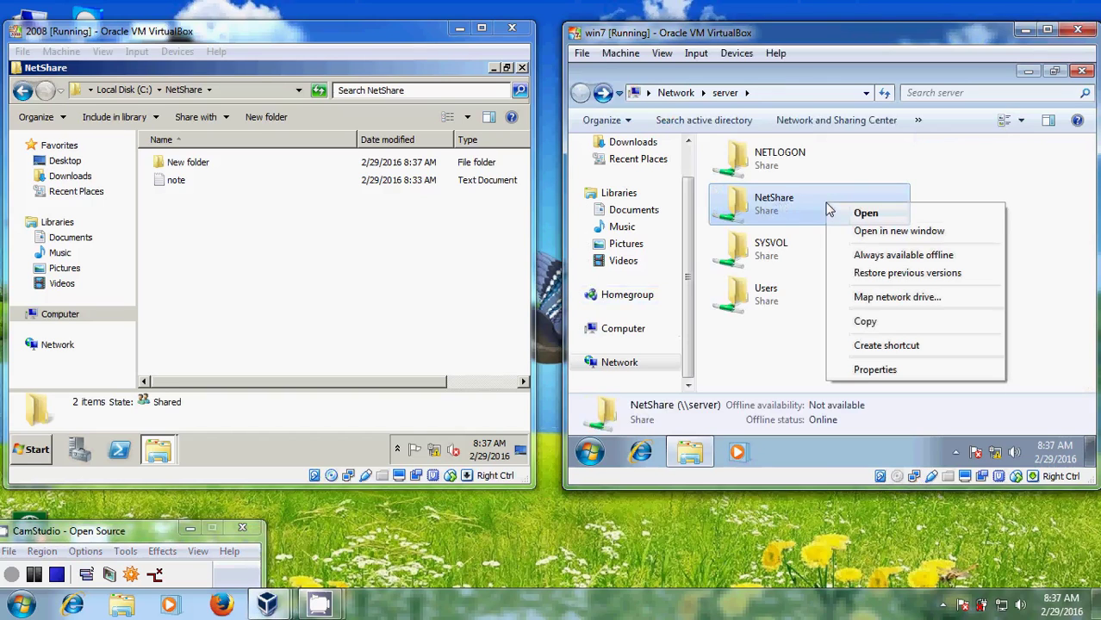
left_click(935, 302)
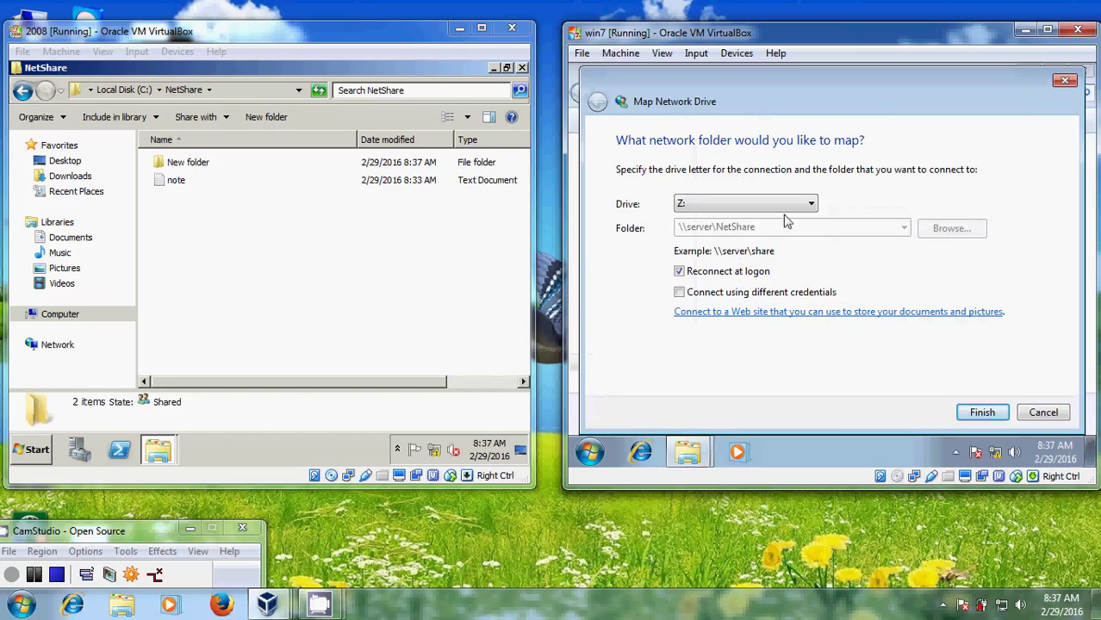
left_click(809, 204)
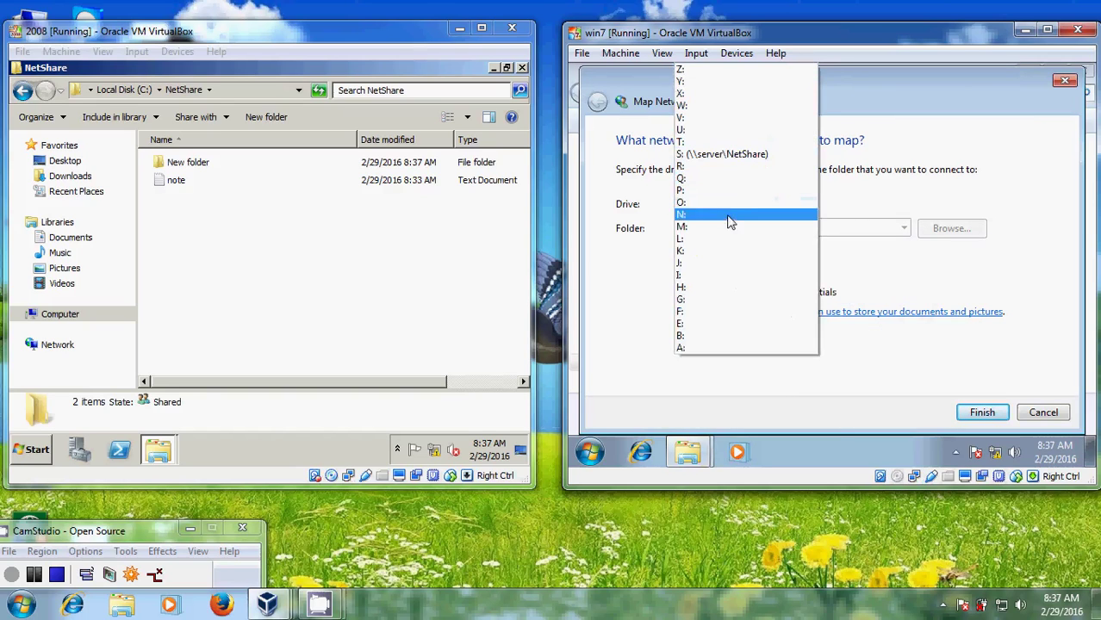
left_click(731, 241)
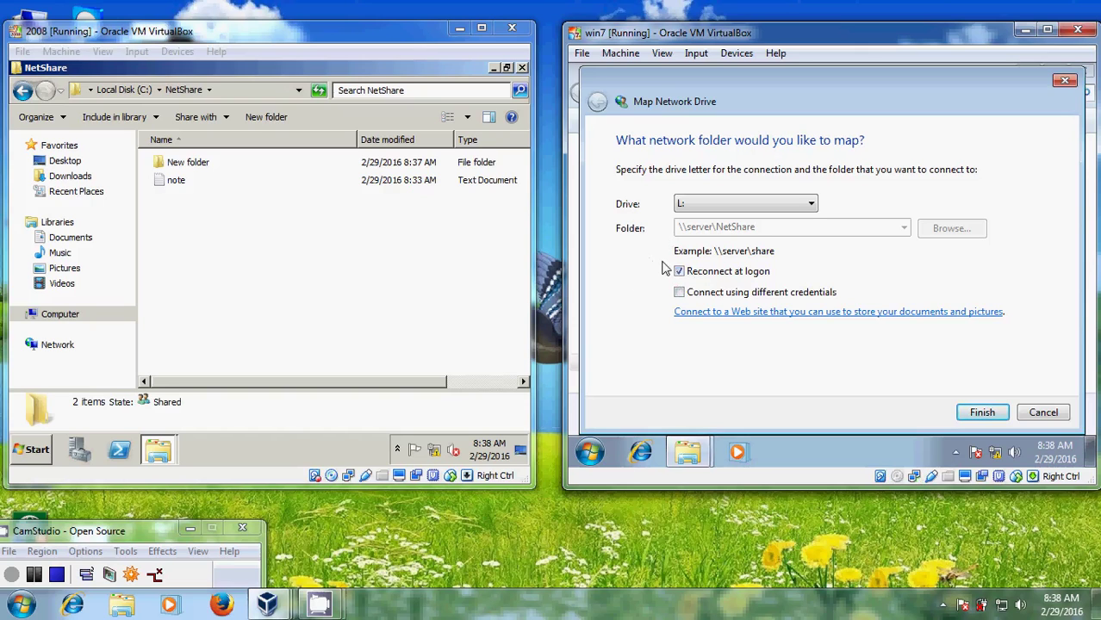
left_click(982, 412)
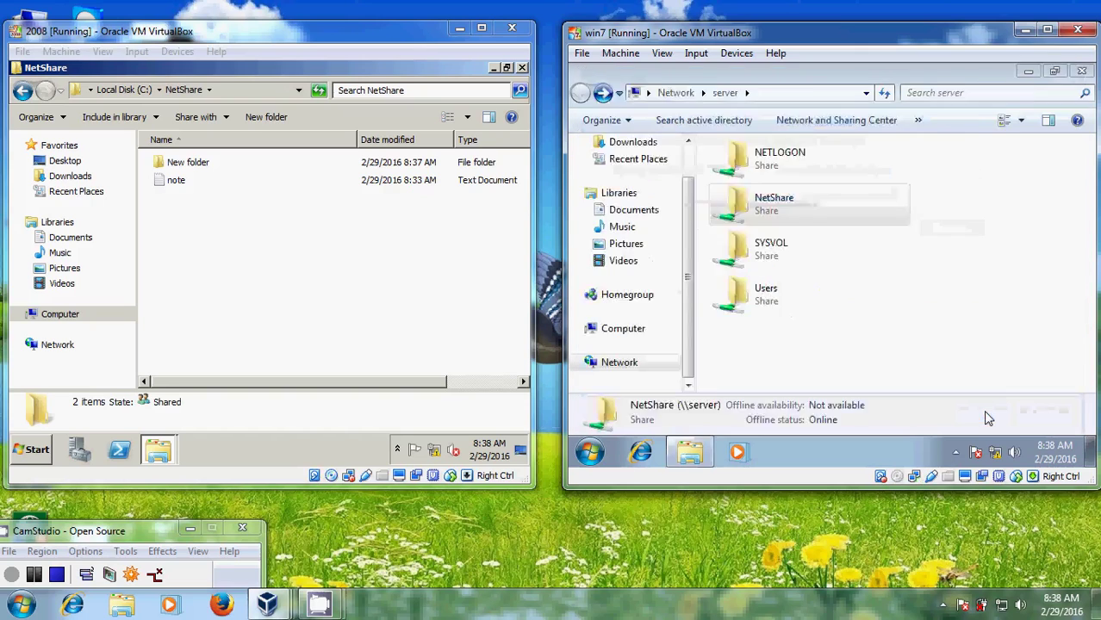
Check the L: drive under Computer and enlarge the Win7 VM window
left_click(1083, 71)
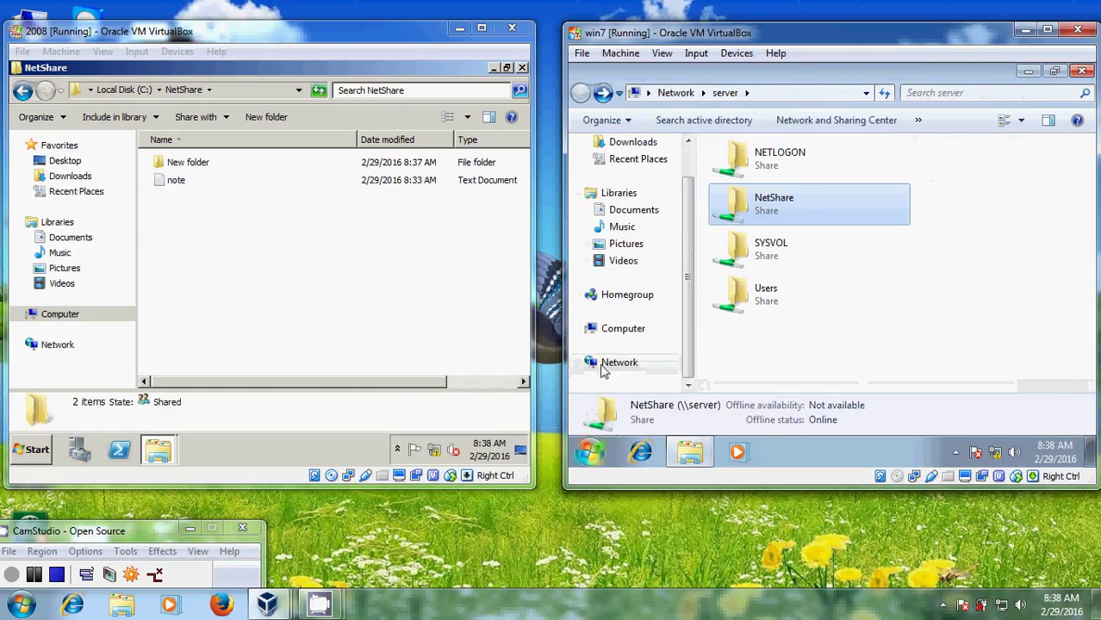
left_click(613, 328)
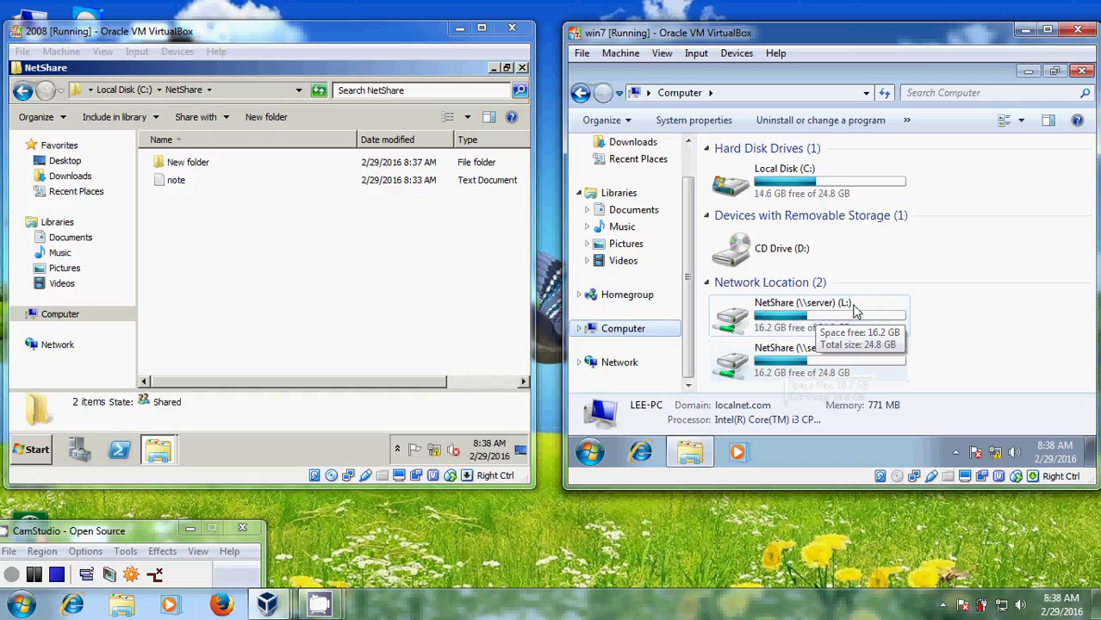
double_click(840, 317)
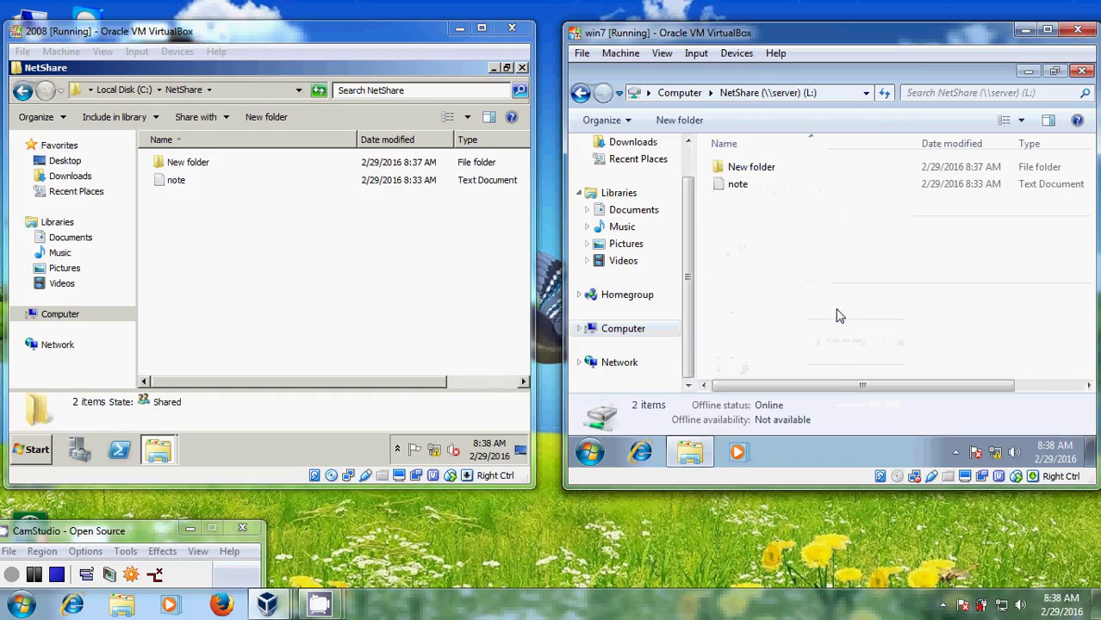
left_click(583, 93)
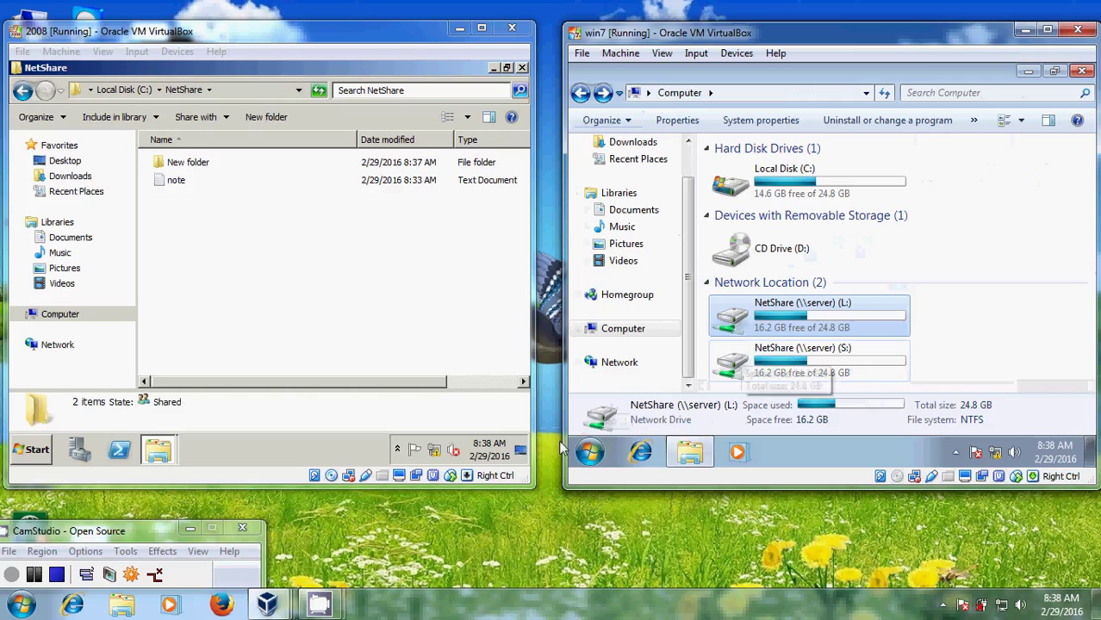
left_click(13, 576)
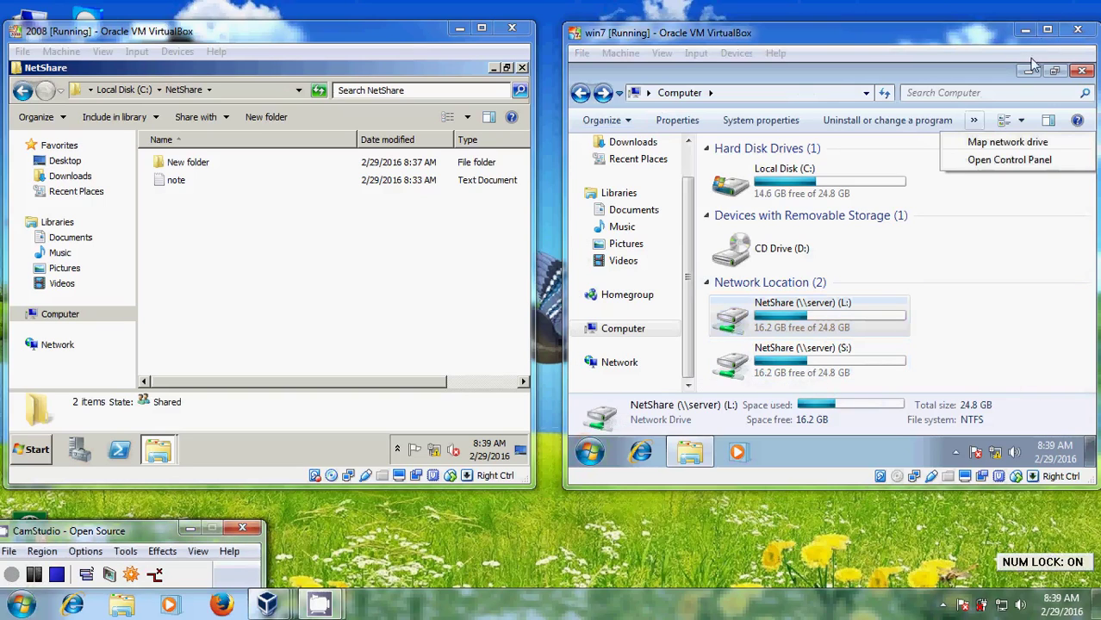
left_click(1048, 30)
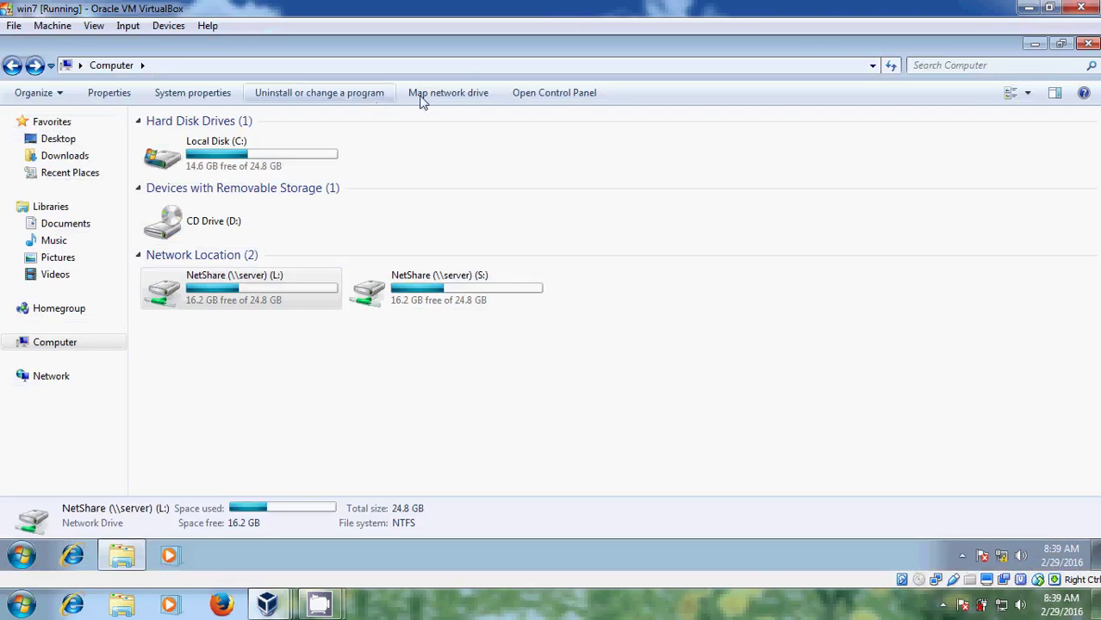
Map \\server\NetShare as drive O: from Computer, keeping Reconnect at logon
left_click(1089, 44)
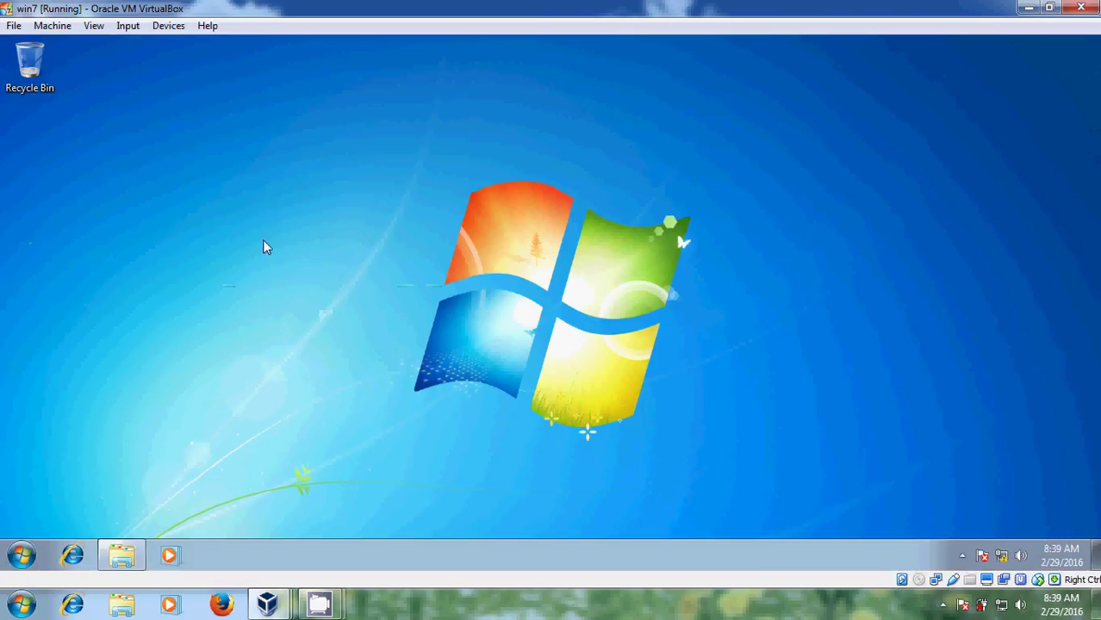
left_click(23, 555)
left_click(267, 372)
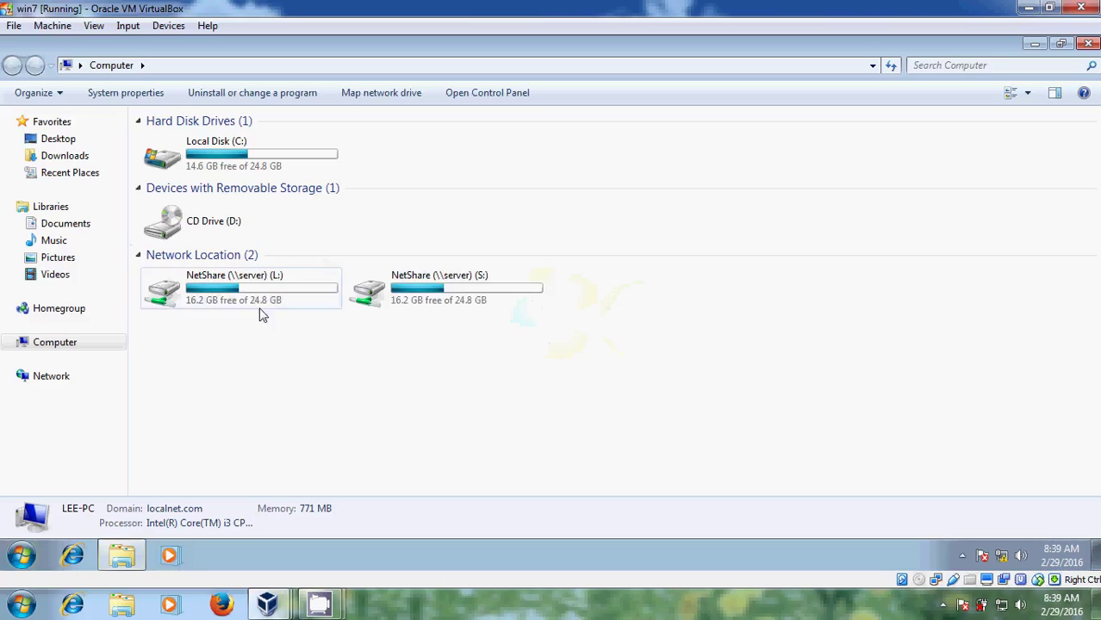
left_click(398, 95)
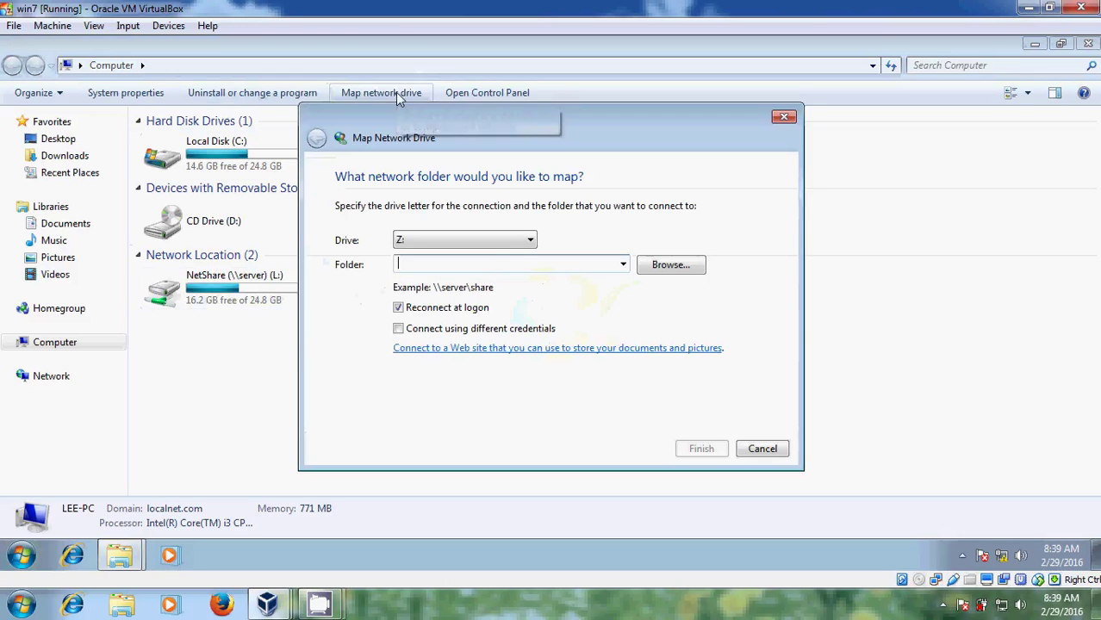
left_click(531, 242)
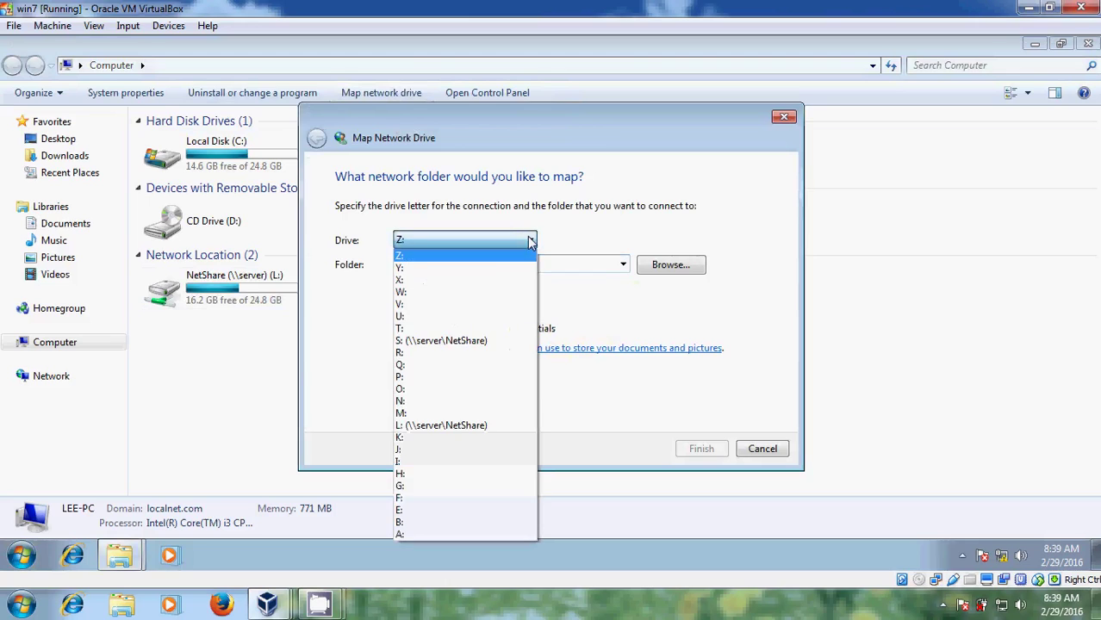
left_click(526, 389)
left_click(570, 268)
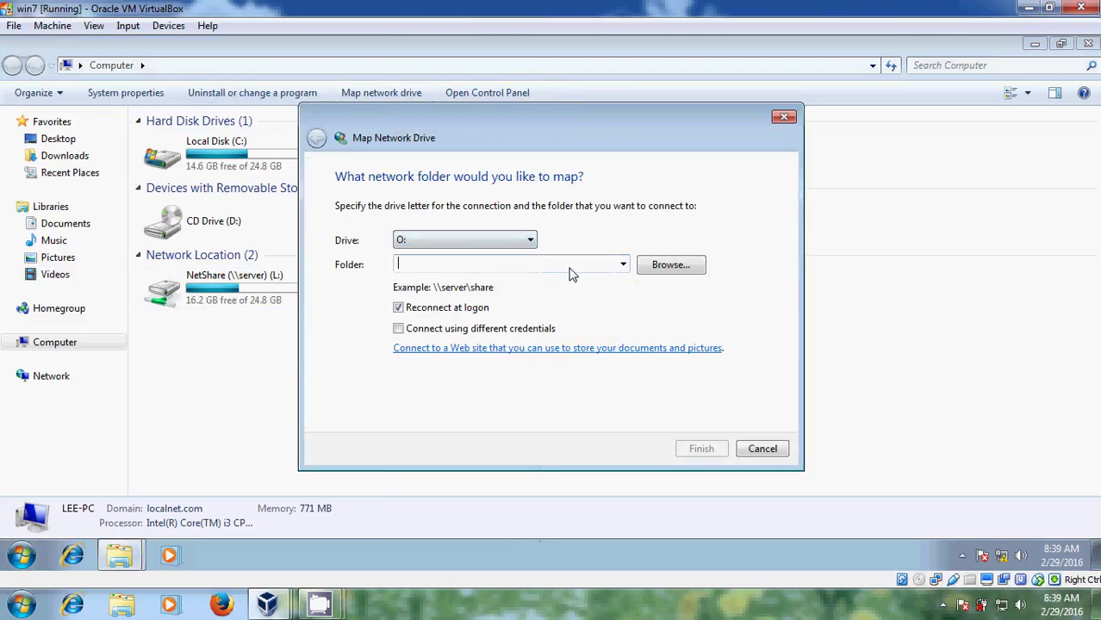
type("\\\\")
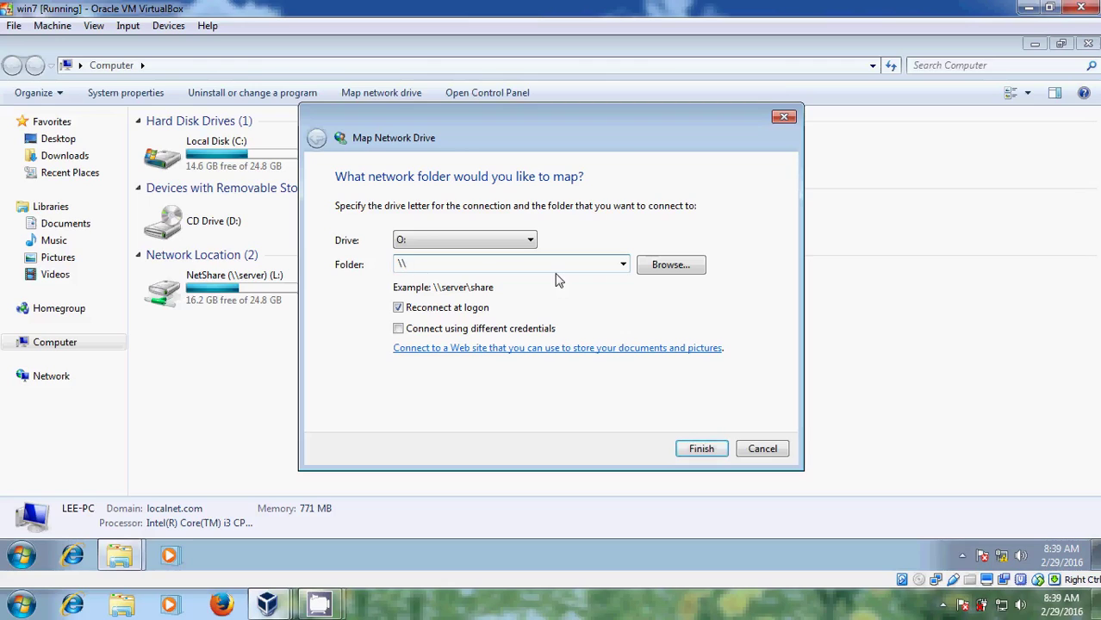
type("server\\NetShare")
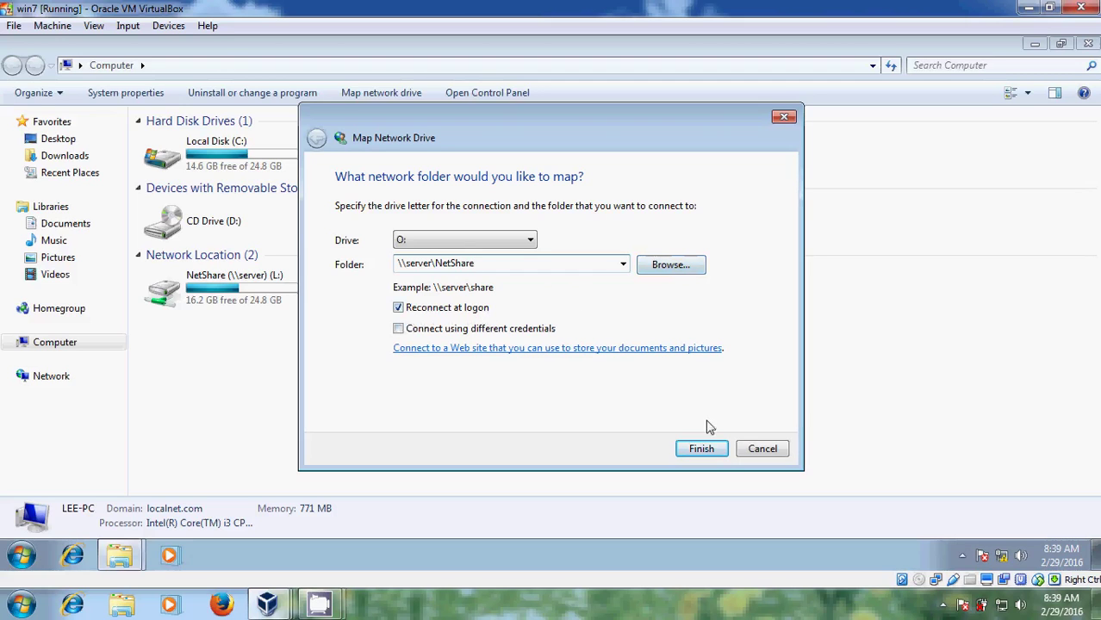
left_click(701, 449)
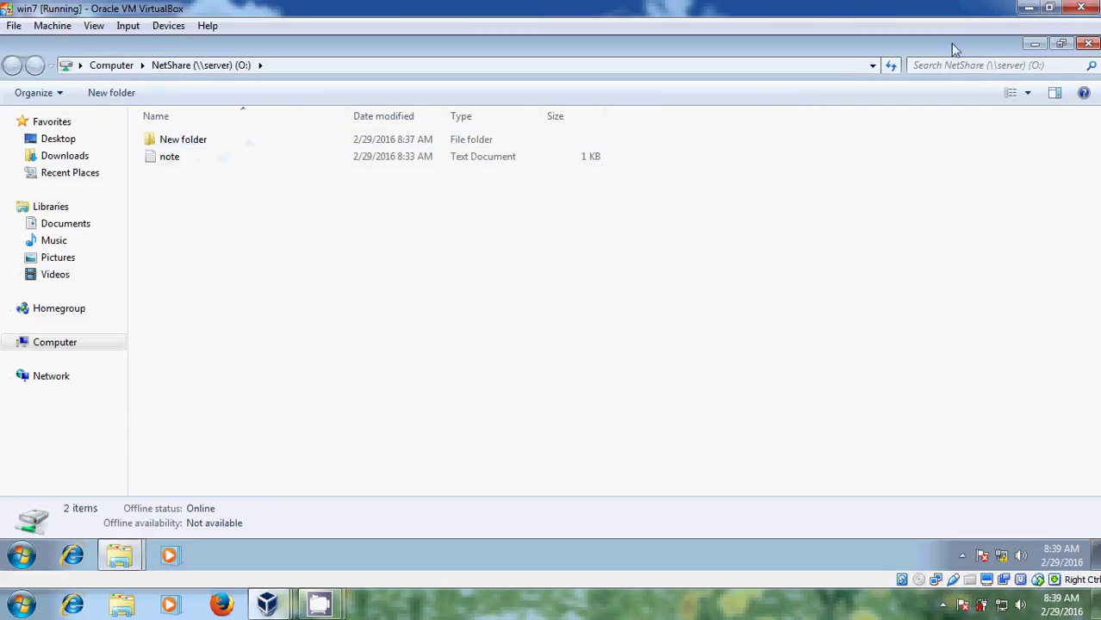
Close the O: window and show the server's NetShare full screen with Run open
left_click(1088, 44)
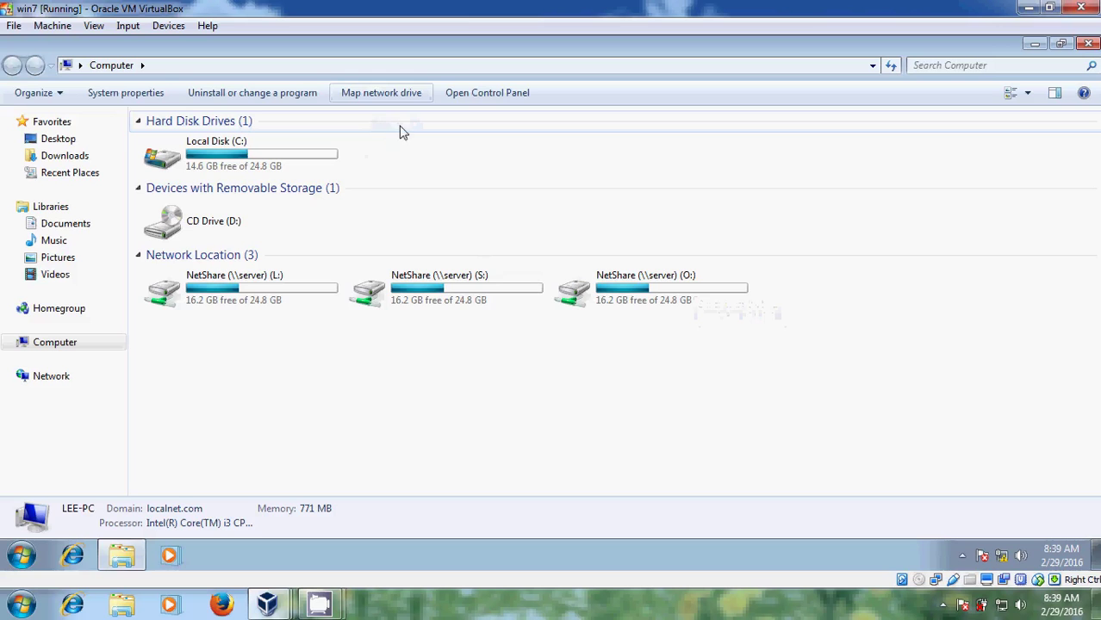
left_click(1051, 9)
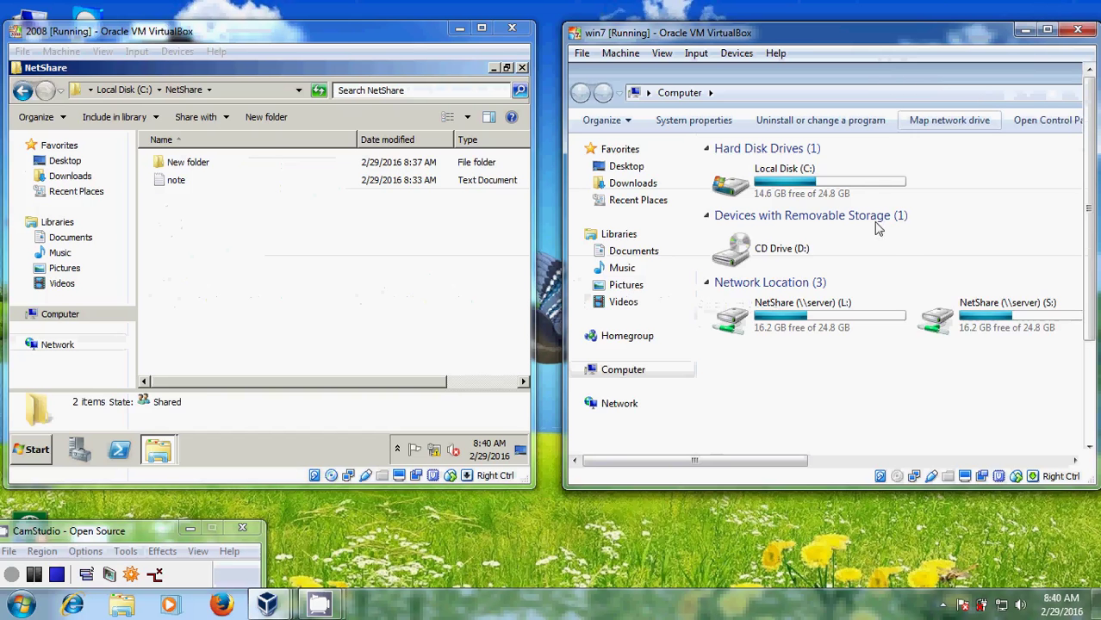
left_click(157, 449)
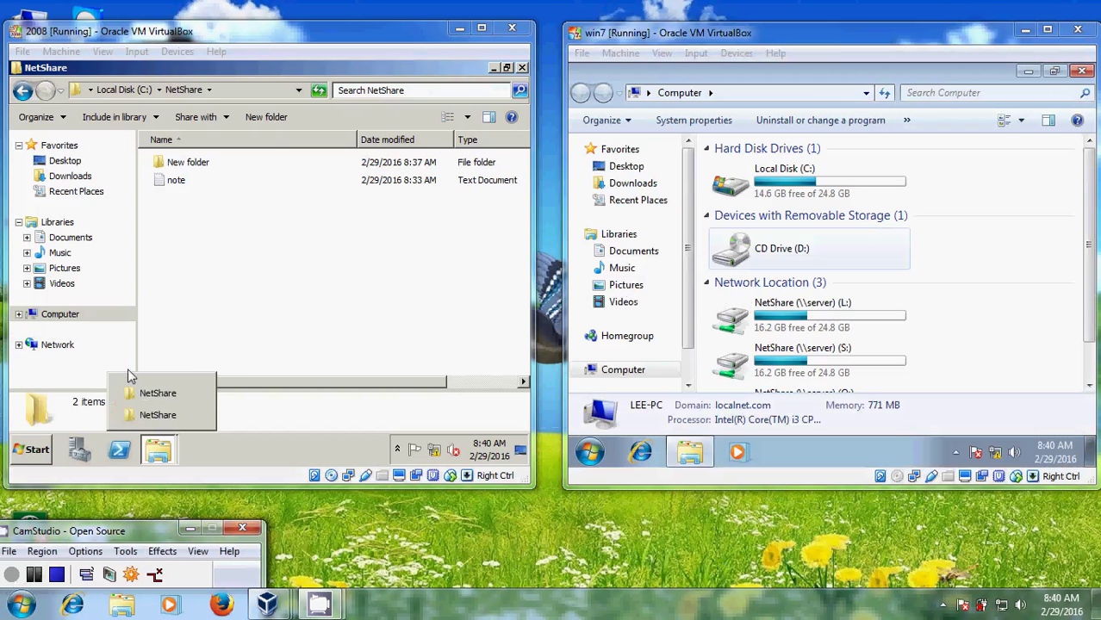
left_click(186, 346)
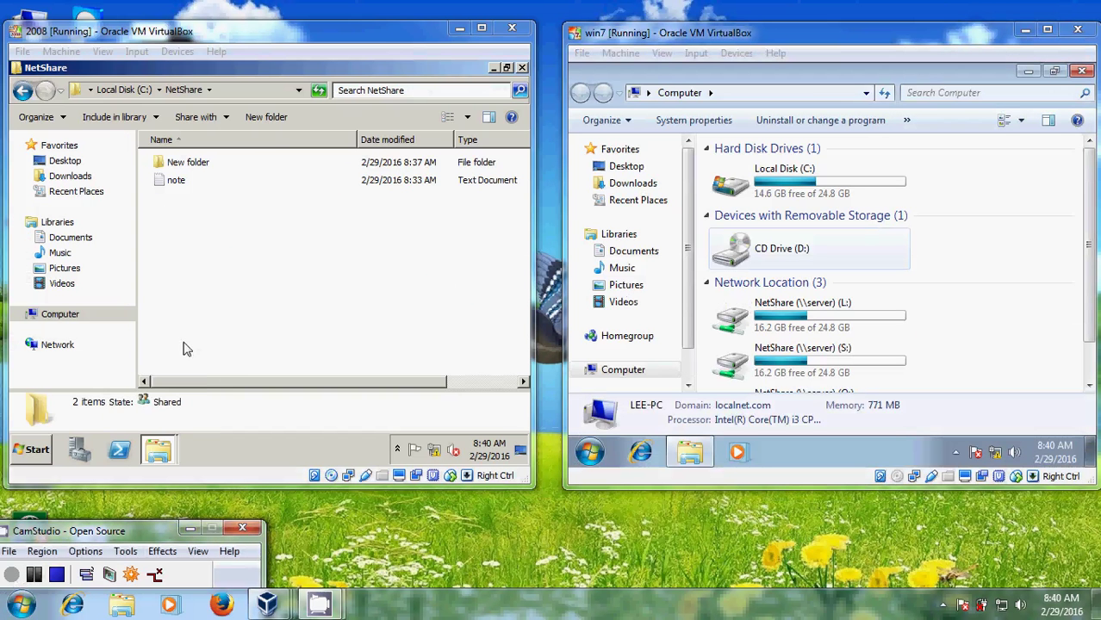
left_click(482, 28)
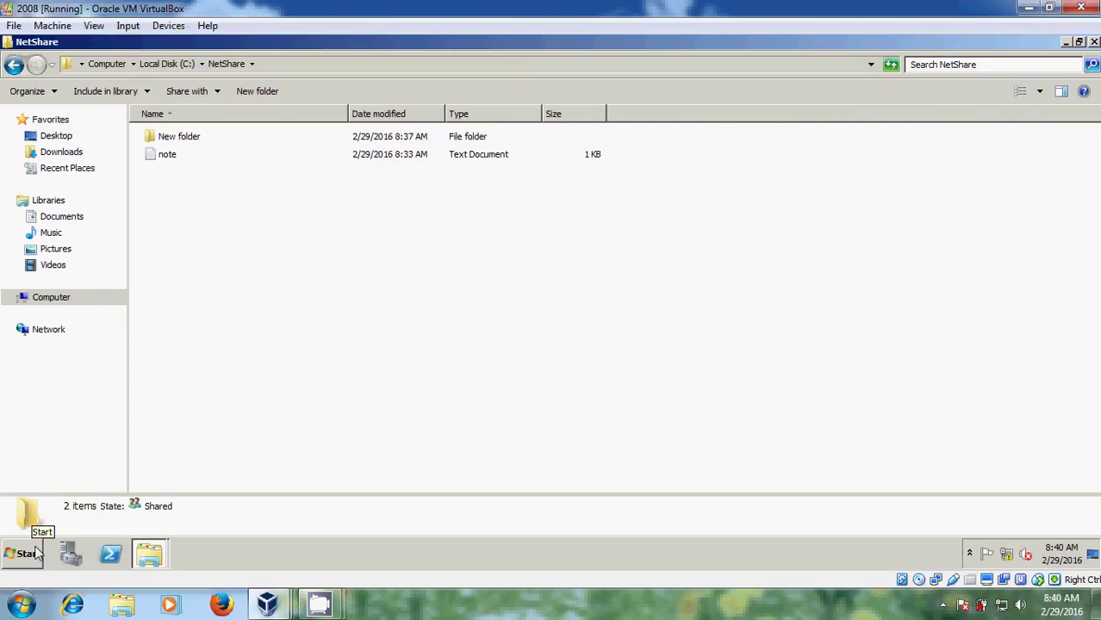
key("super+r")
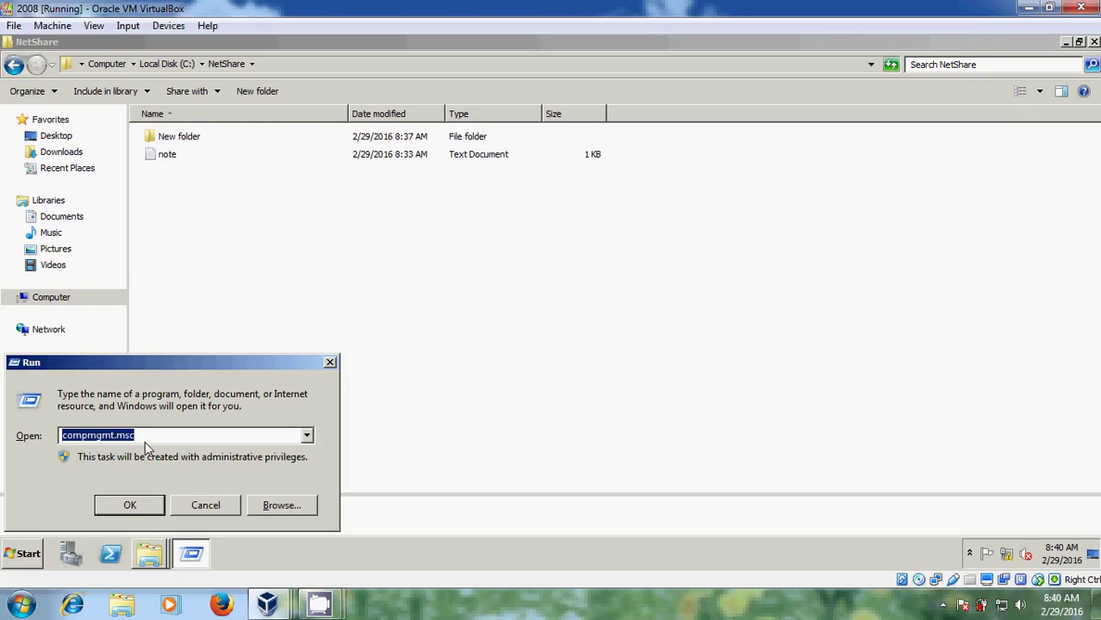
Check Shared Folders > Shares in Computer Management, where NetShare has 1 client connection, then close it
left_click(147, 508)
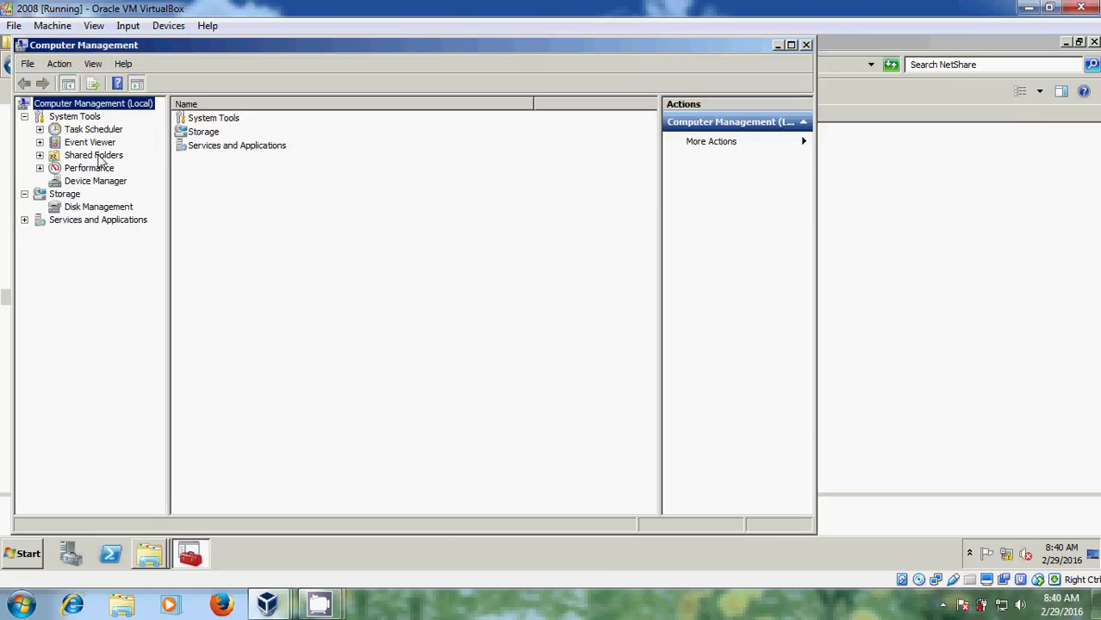
left_click(41, 156)
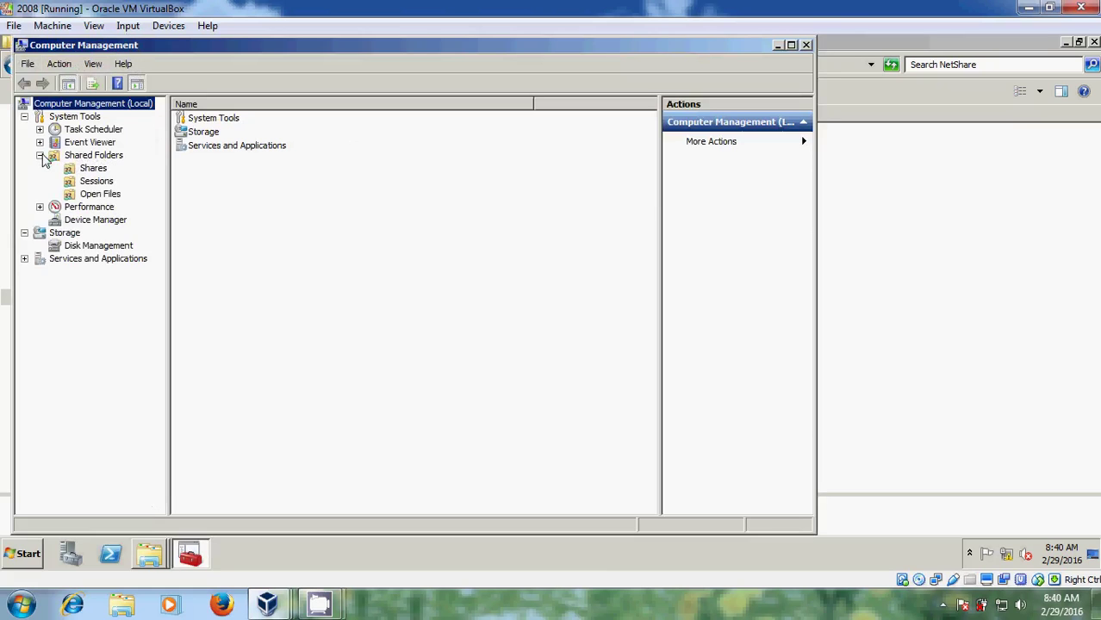
left_click(94, 169)
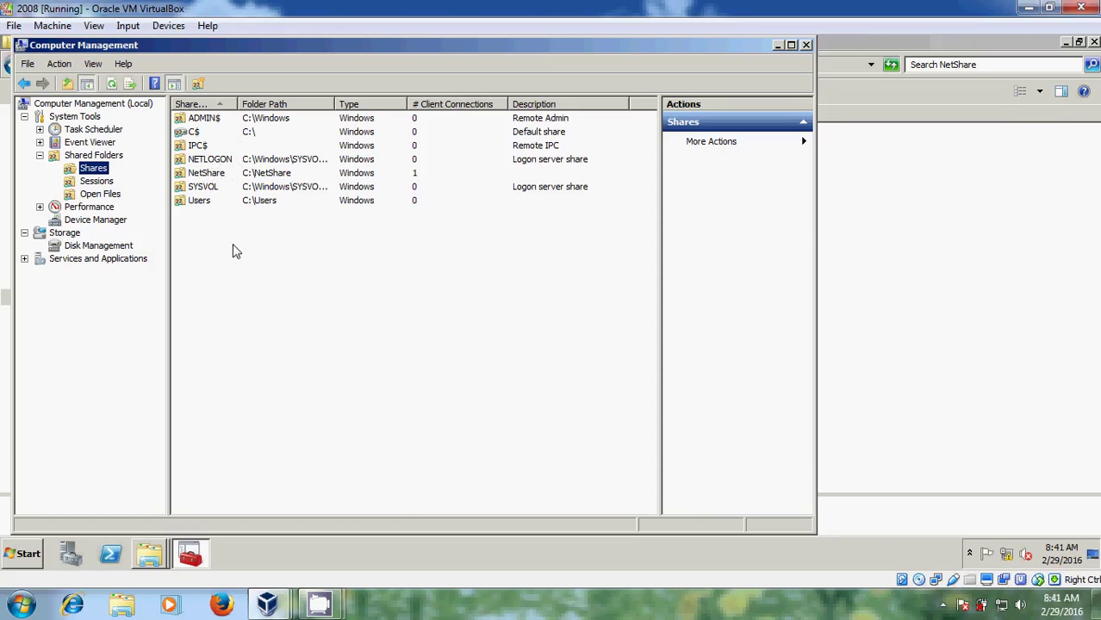
mouse_move(339, 609)
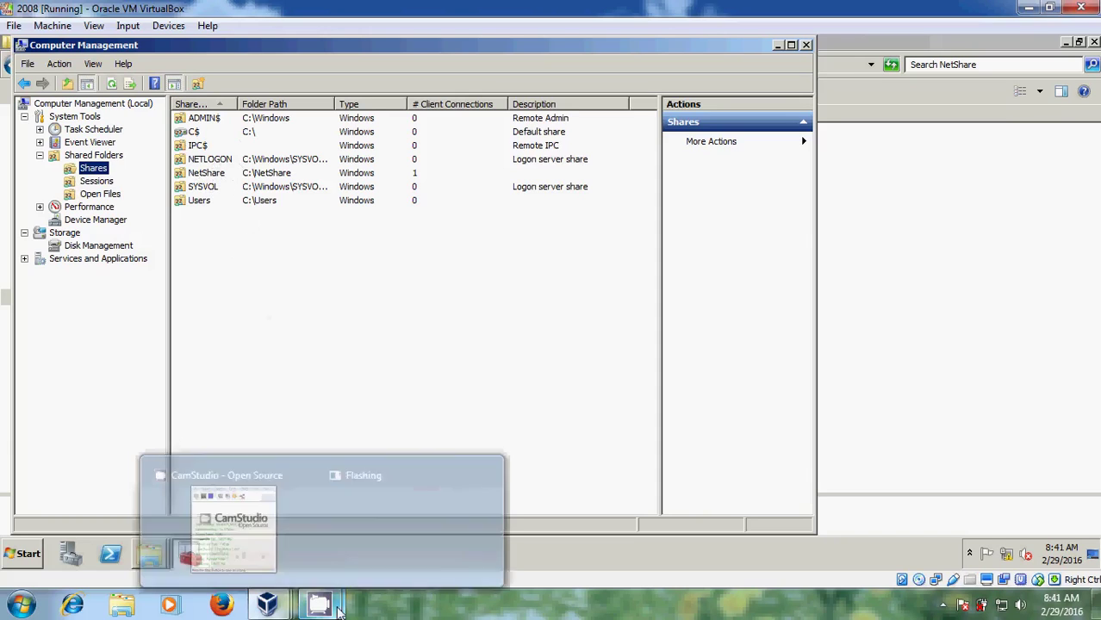
left_click(231, 522)
left_click(34, 575)
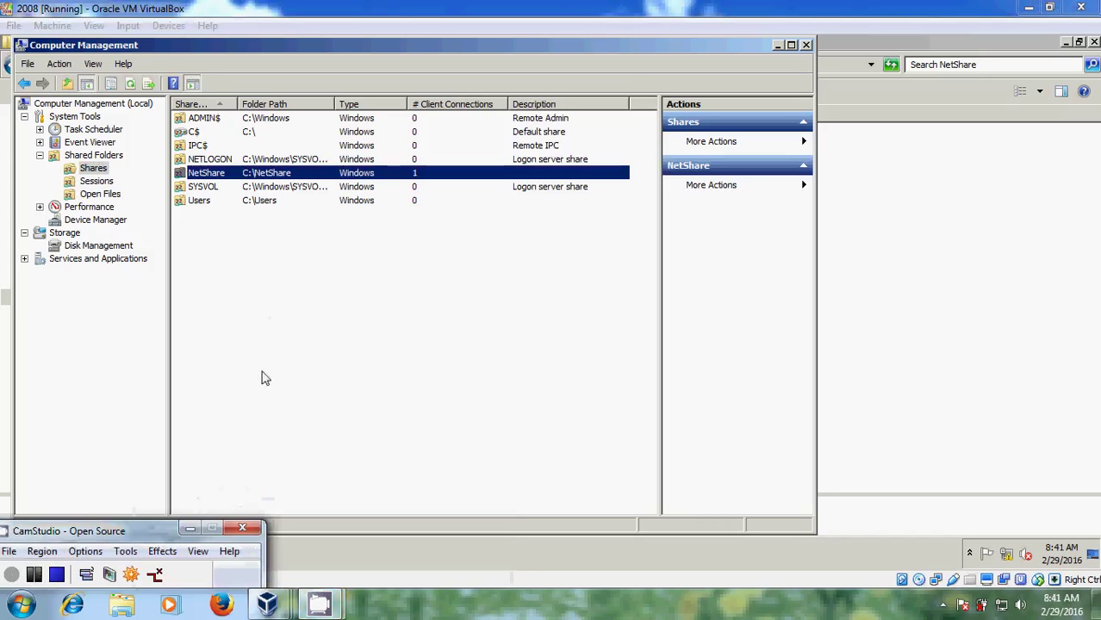
left_click(807, 45)
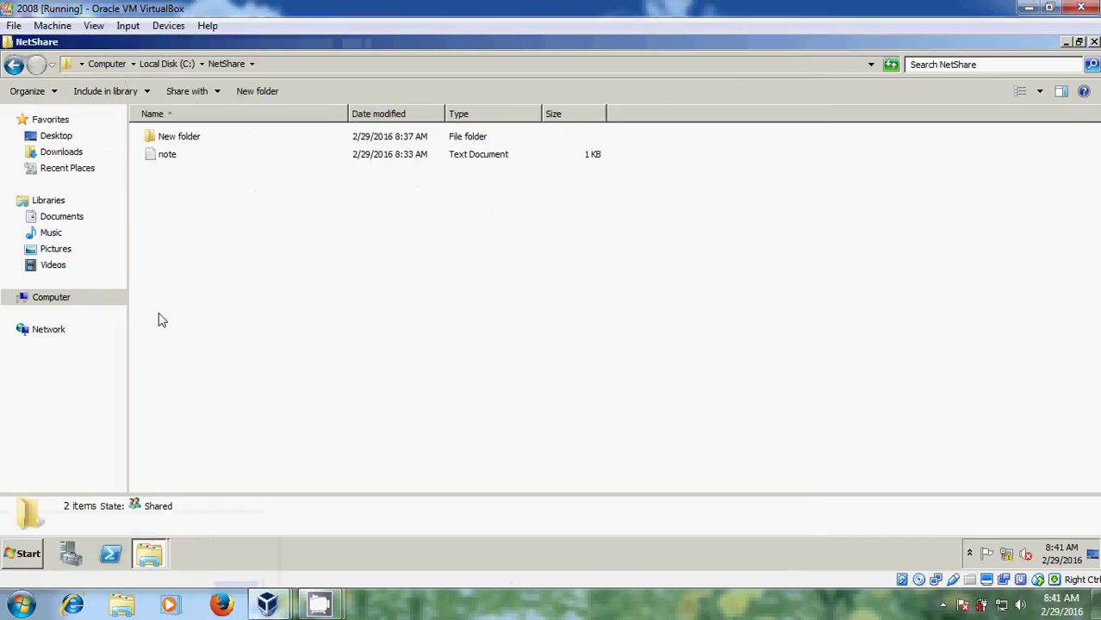
Append $ to C:\NetShare's name in its Properties, making it NetShare$, and confirm the rename
left_click(52, 297)
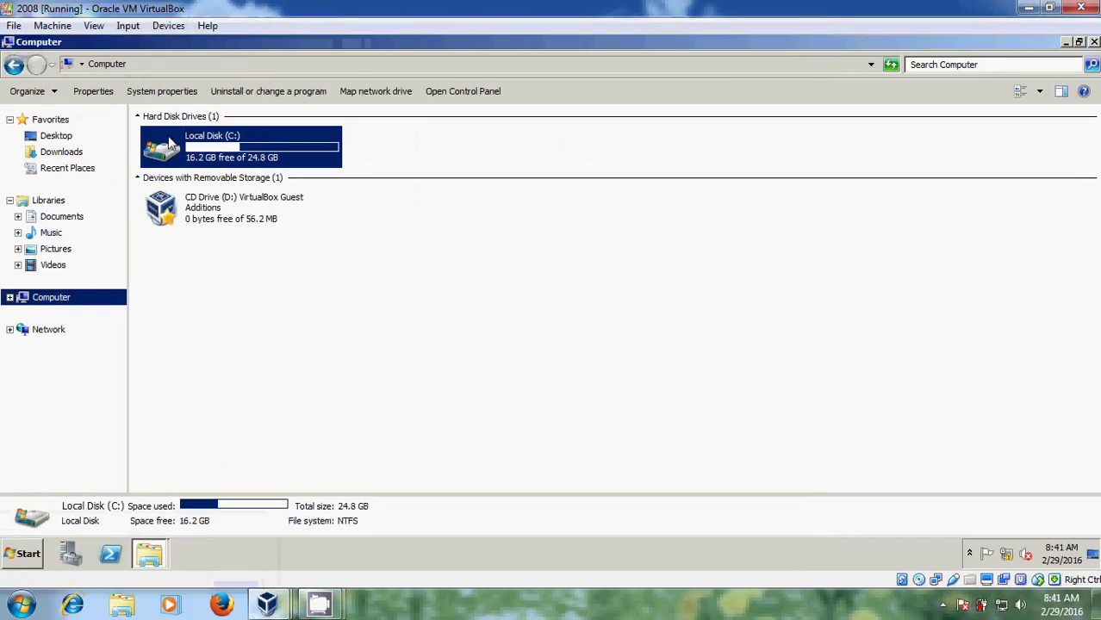
double_click(229, 148)
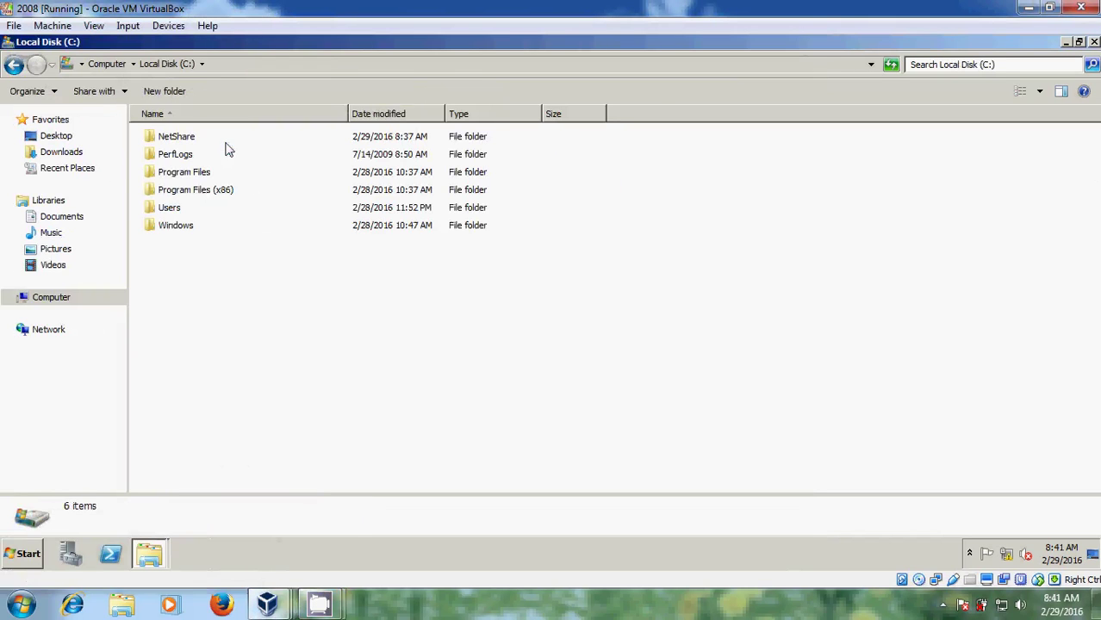
left_click(179, 138)
right_click(180, 136)
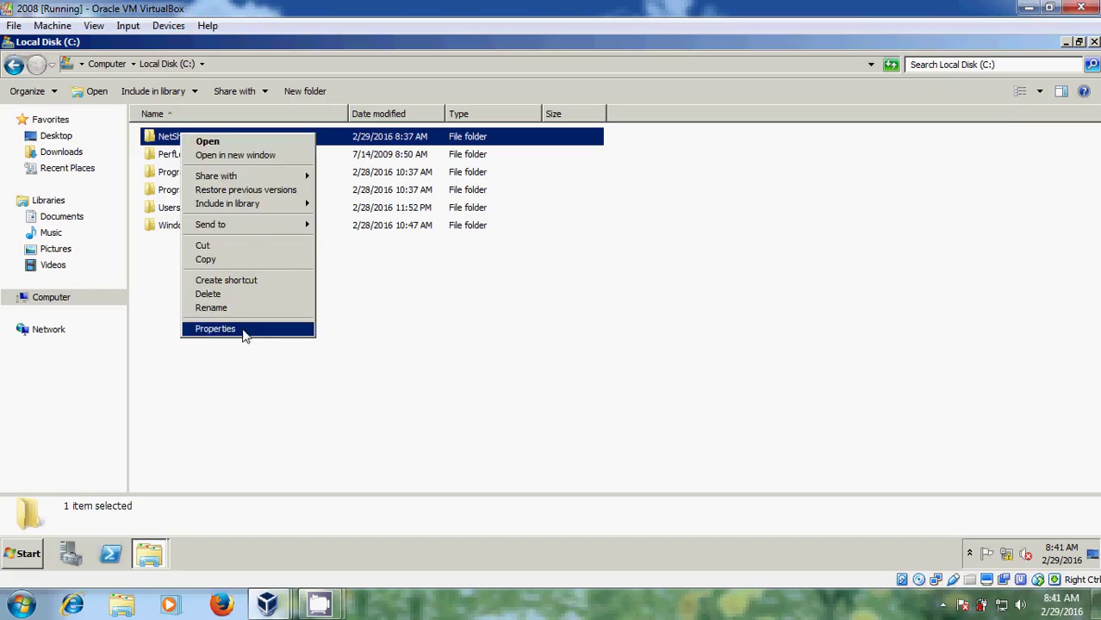
left_click(216, 328)
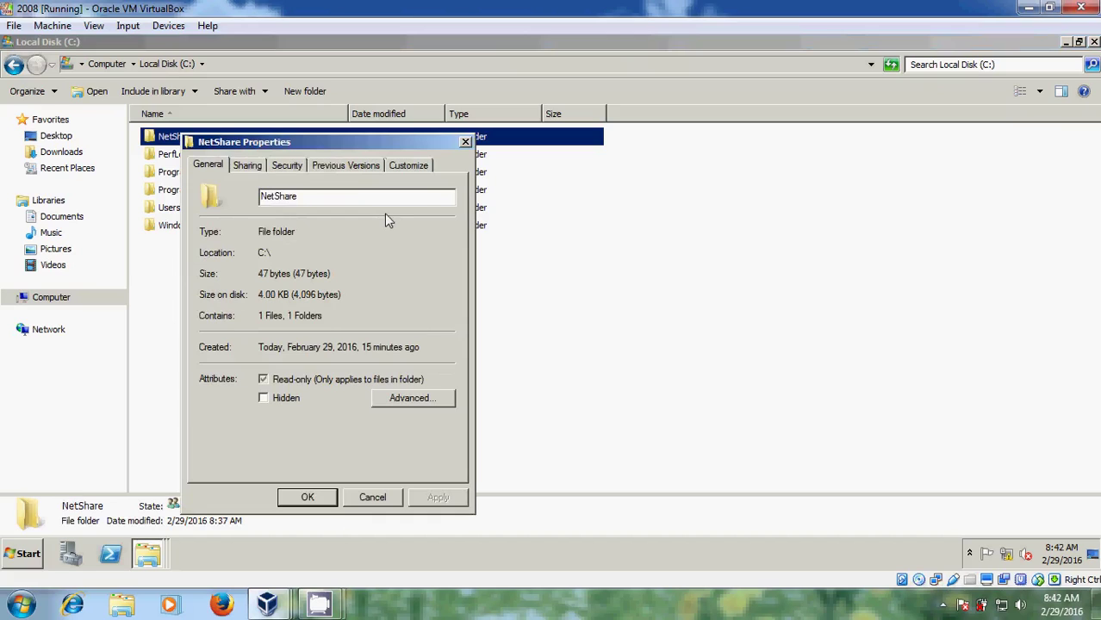
type("$")
left_click(252, 168)
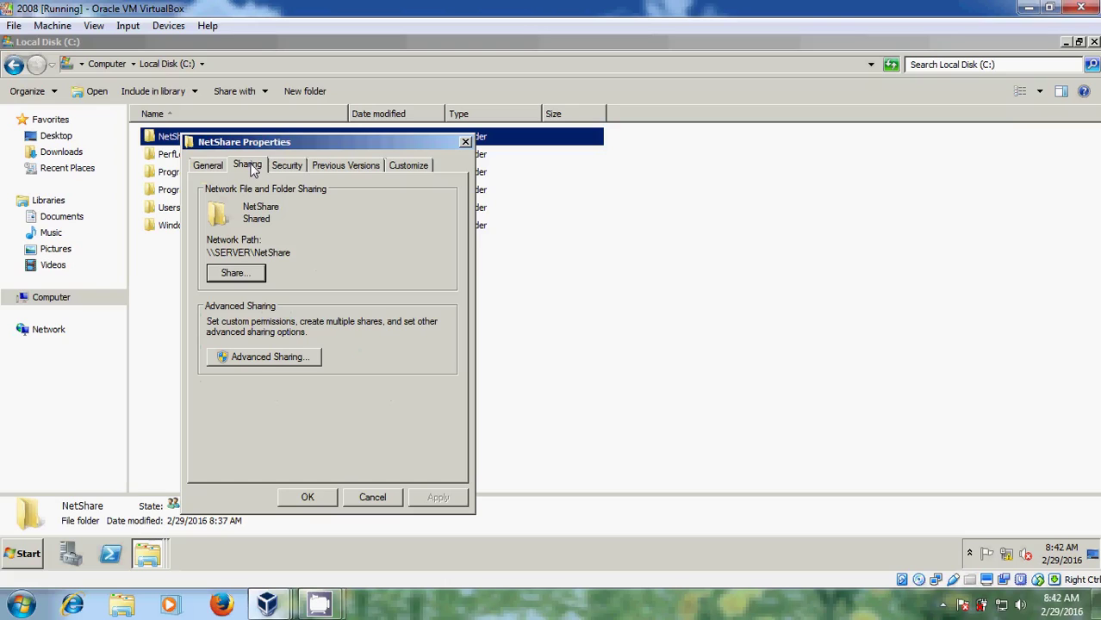
left_click(255, 276)
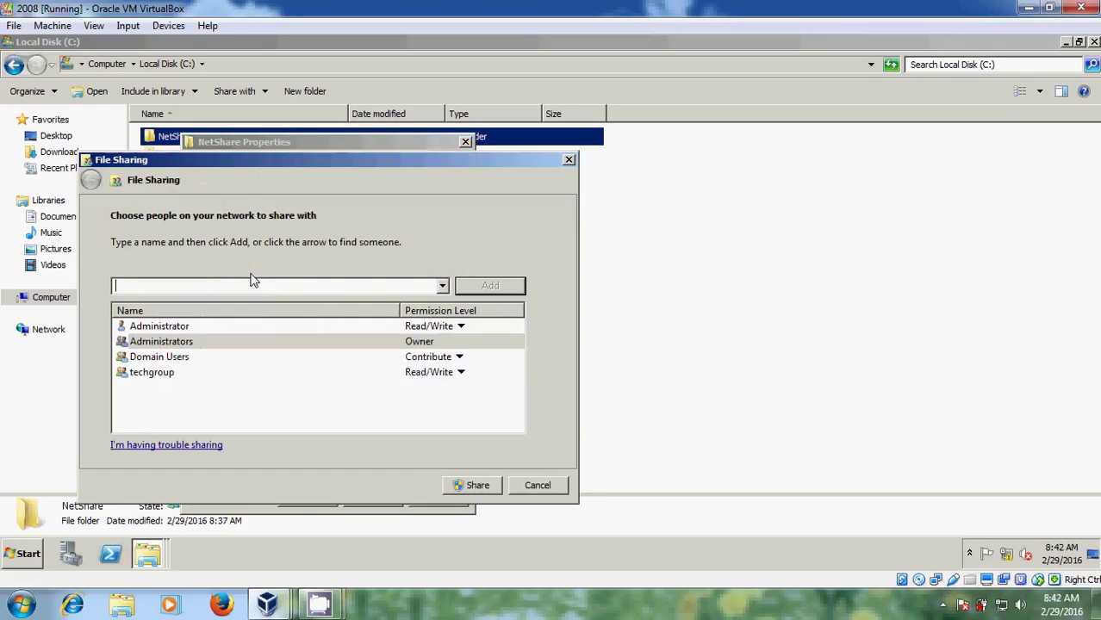
left_click(544, 489)
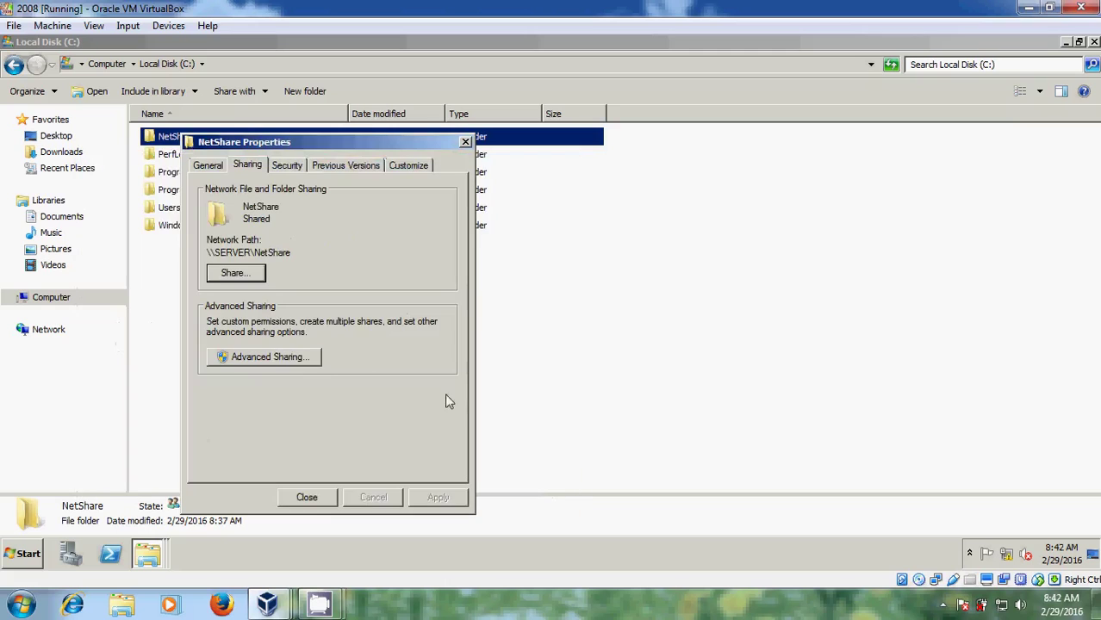
left_click(309, 500)
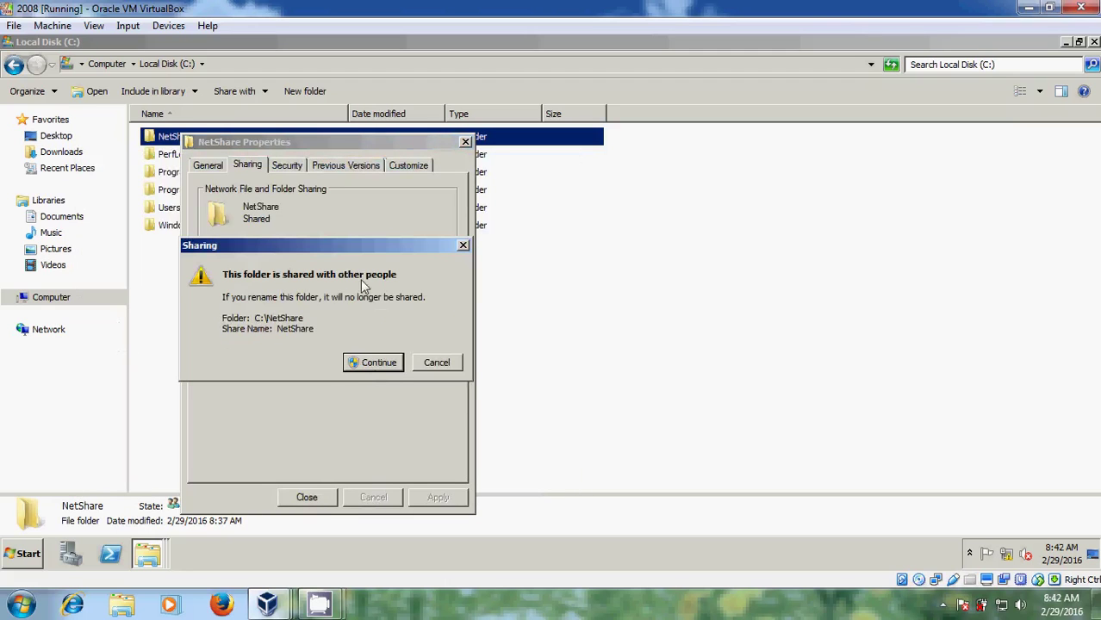
left_click(377, 363)
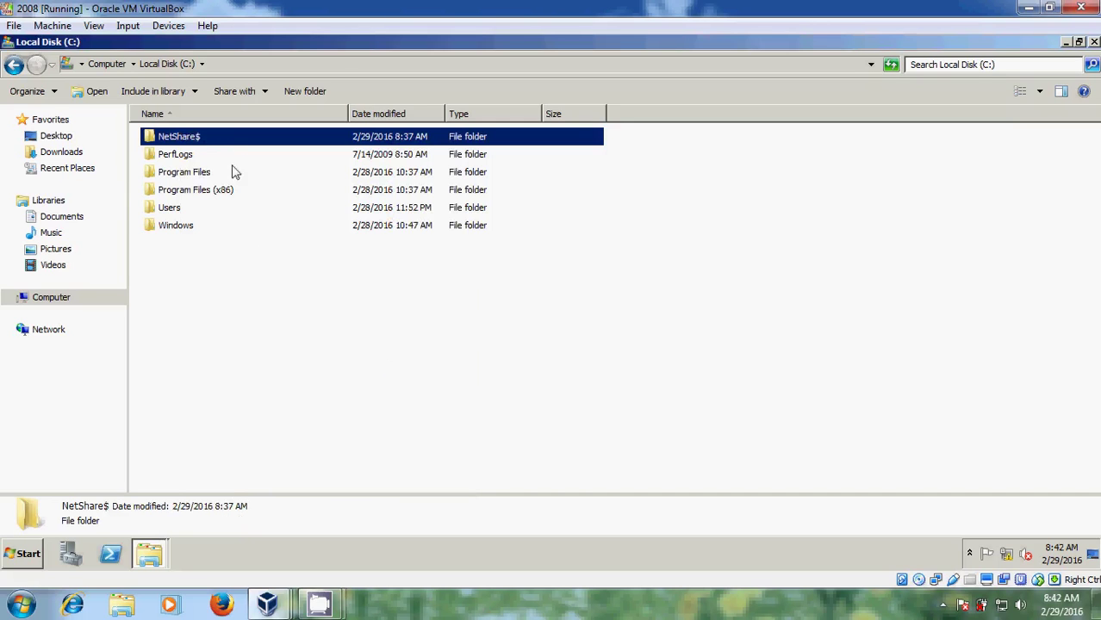
On the maximized win7 client, browse \\server to confirm only NETLOGON, SYSVOL and Users appear
left_click(1049, 8)
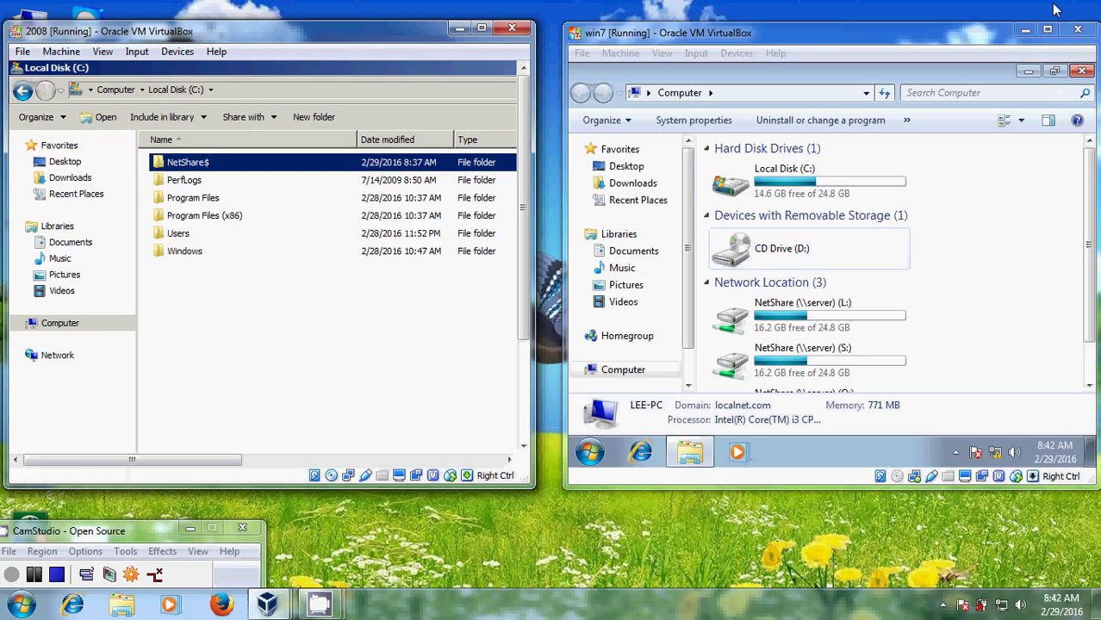
left_click(1047, 31)
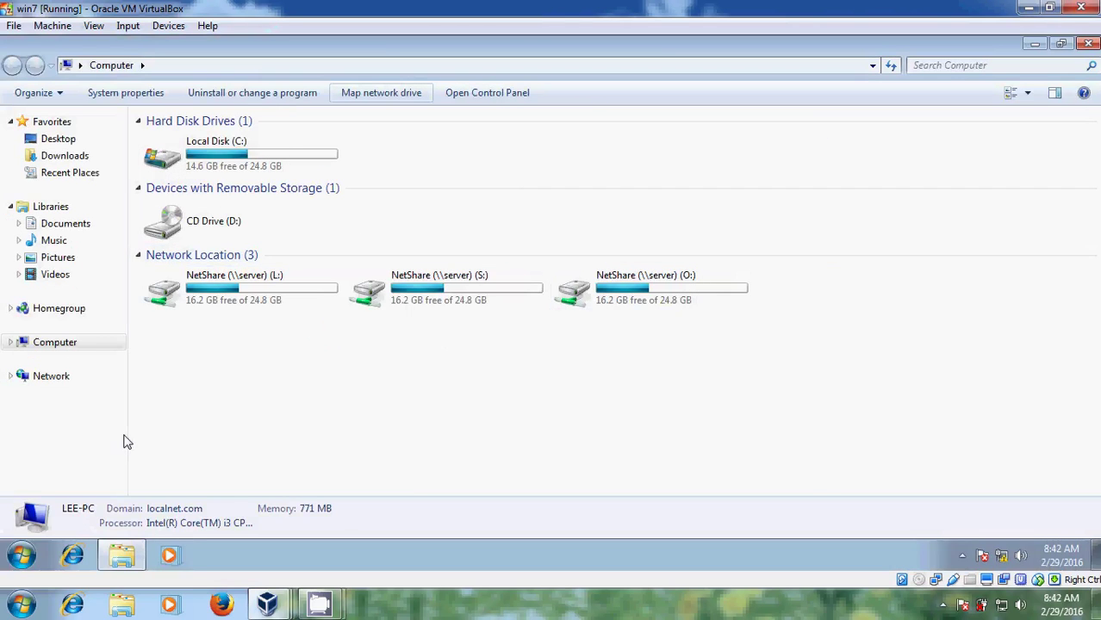
key("super+r")
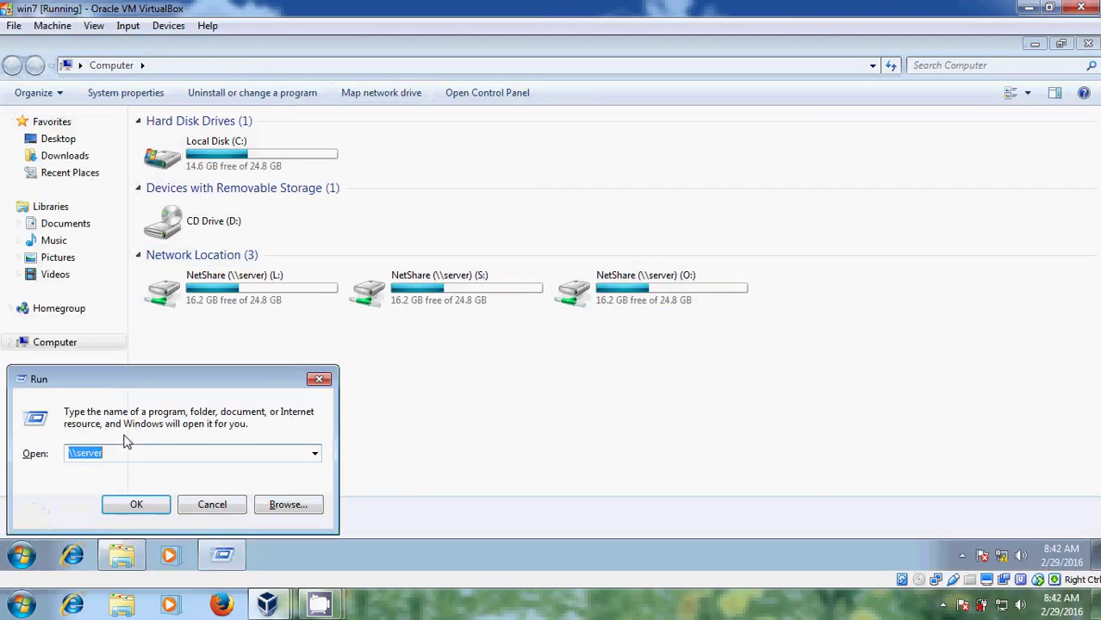
key("Return")
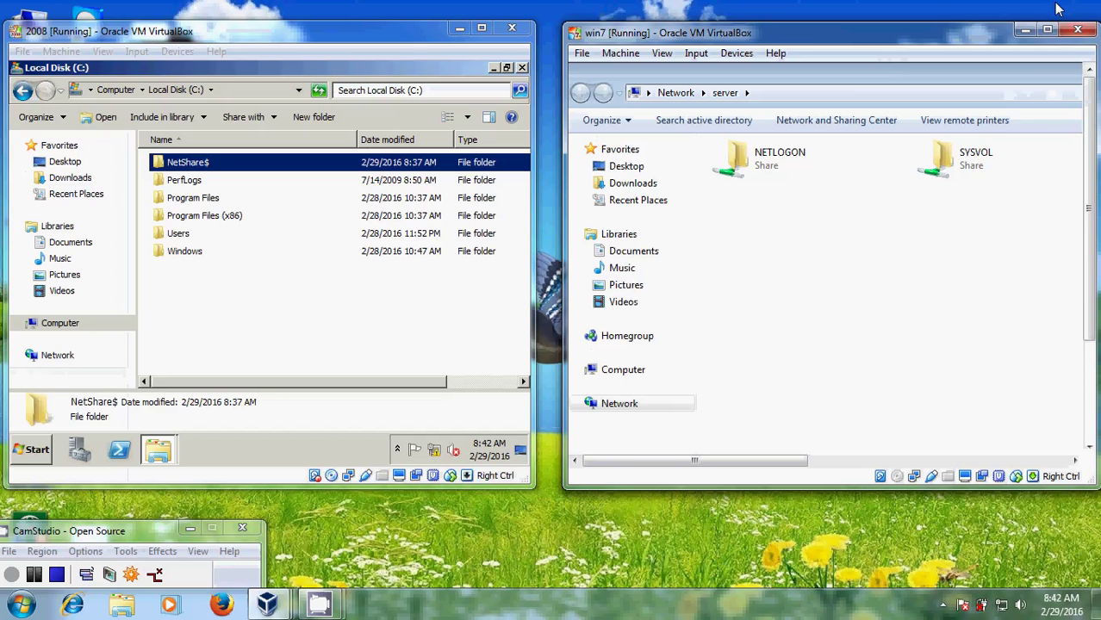
Minimize both the win7 client and 2008 server VirtualBox windows
left_click(1049, 8)
left_click(622, 302)
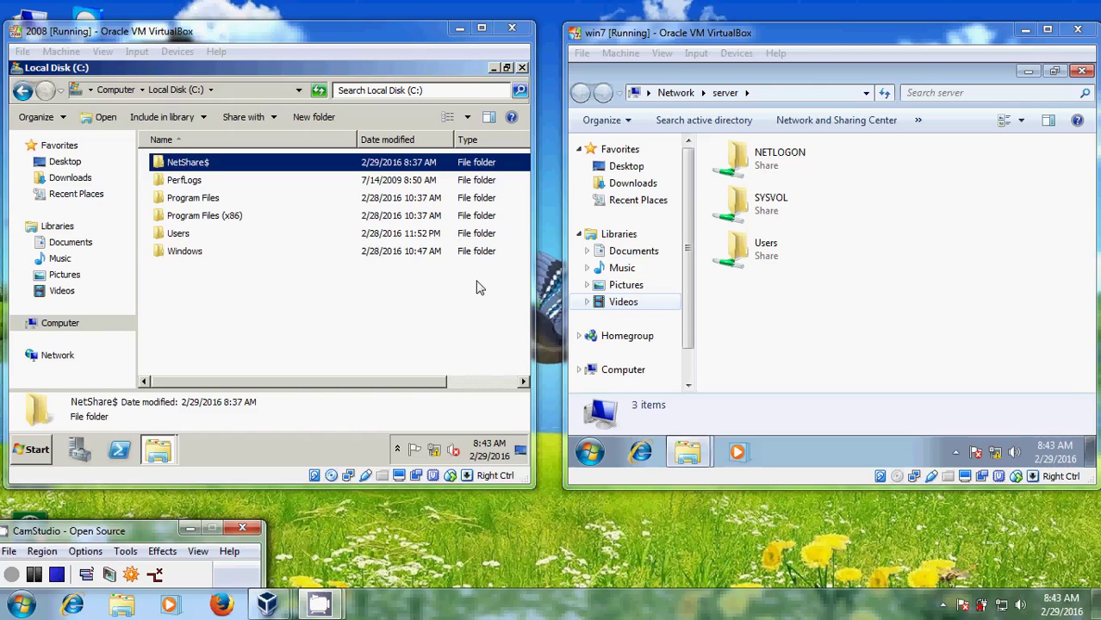
left_click(460, 30)
left_click(1025, 30)
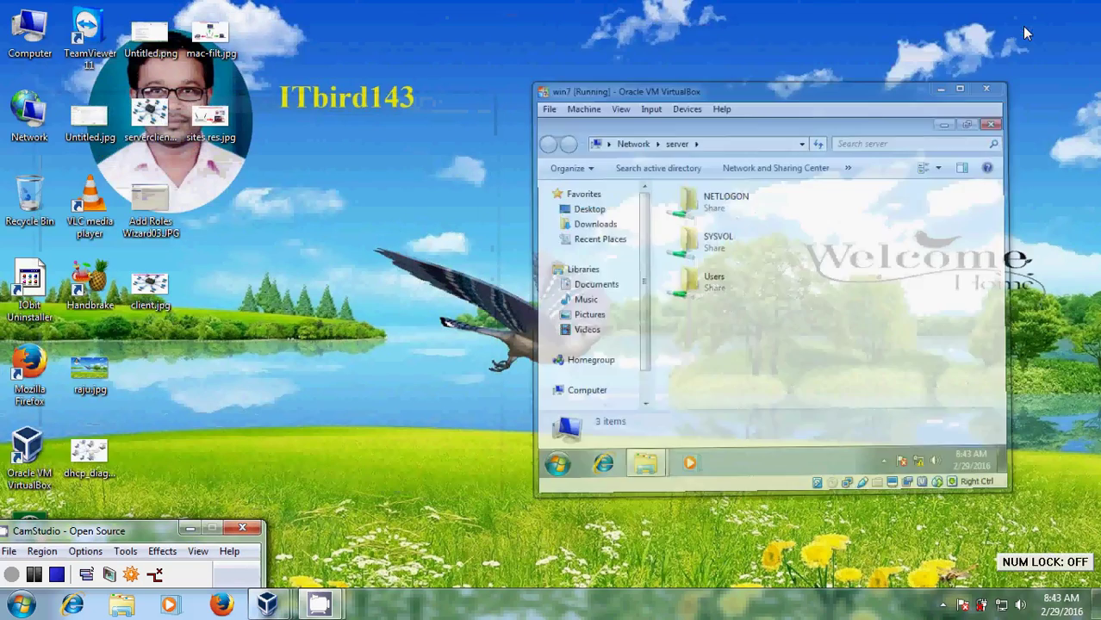